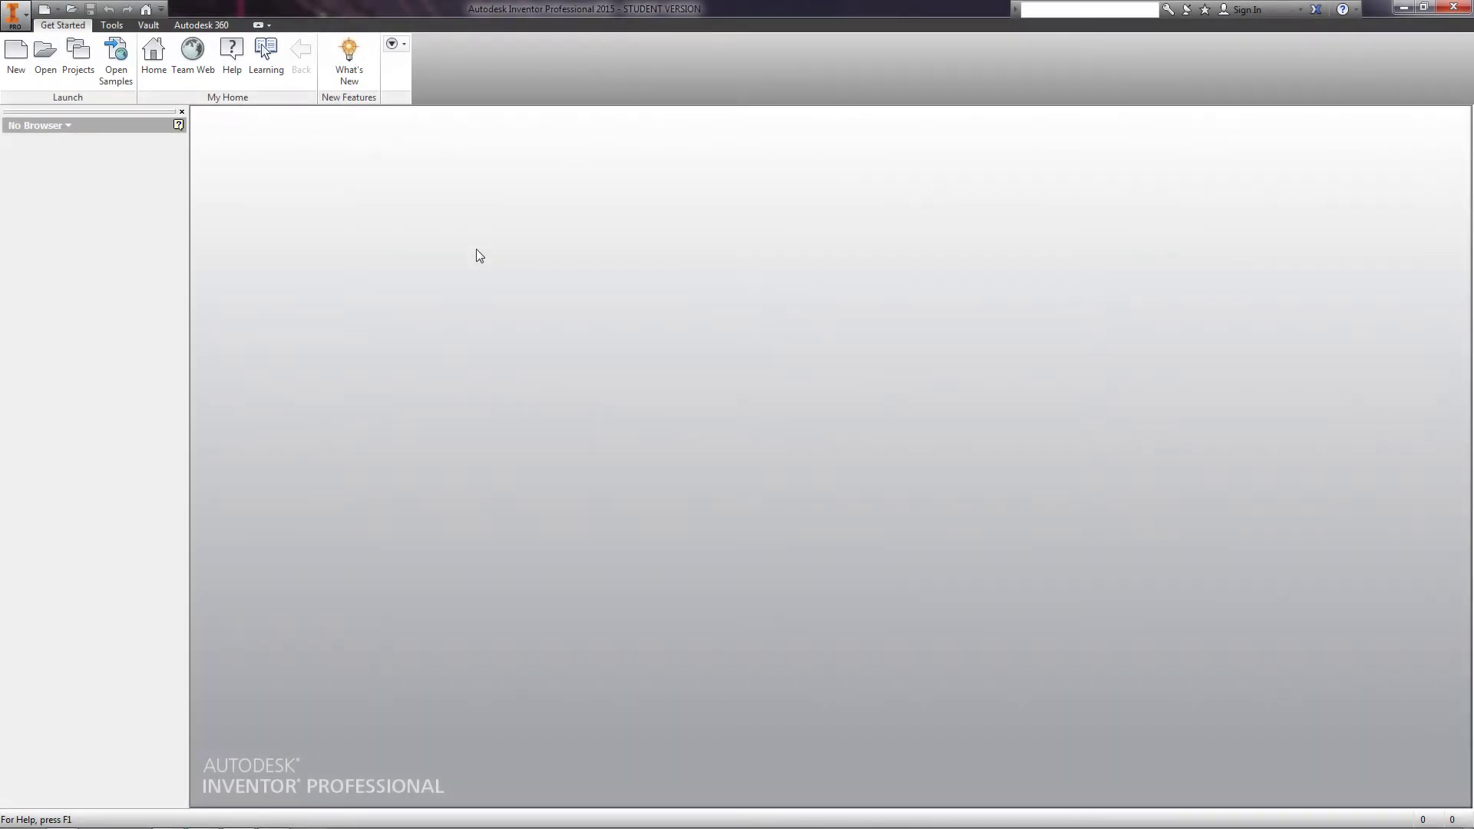
Create a new drawing from the Metric GOST.idw template, giving an A3 sheet with title block
left_click(8, 60)
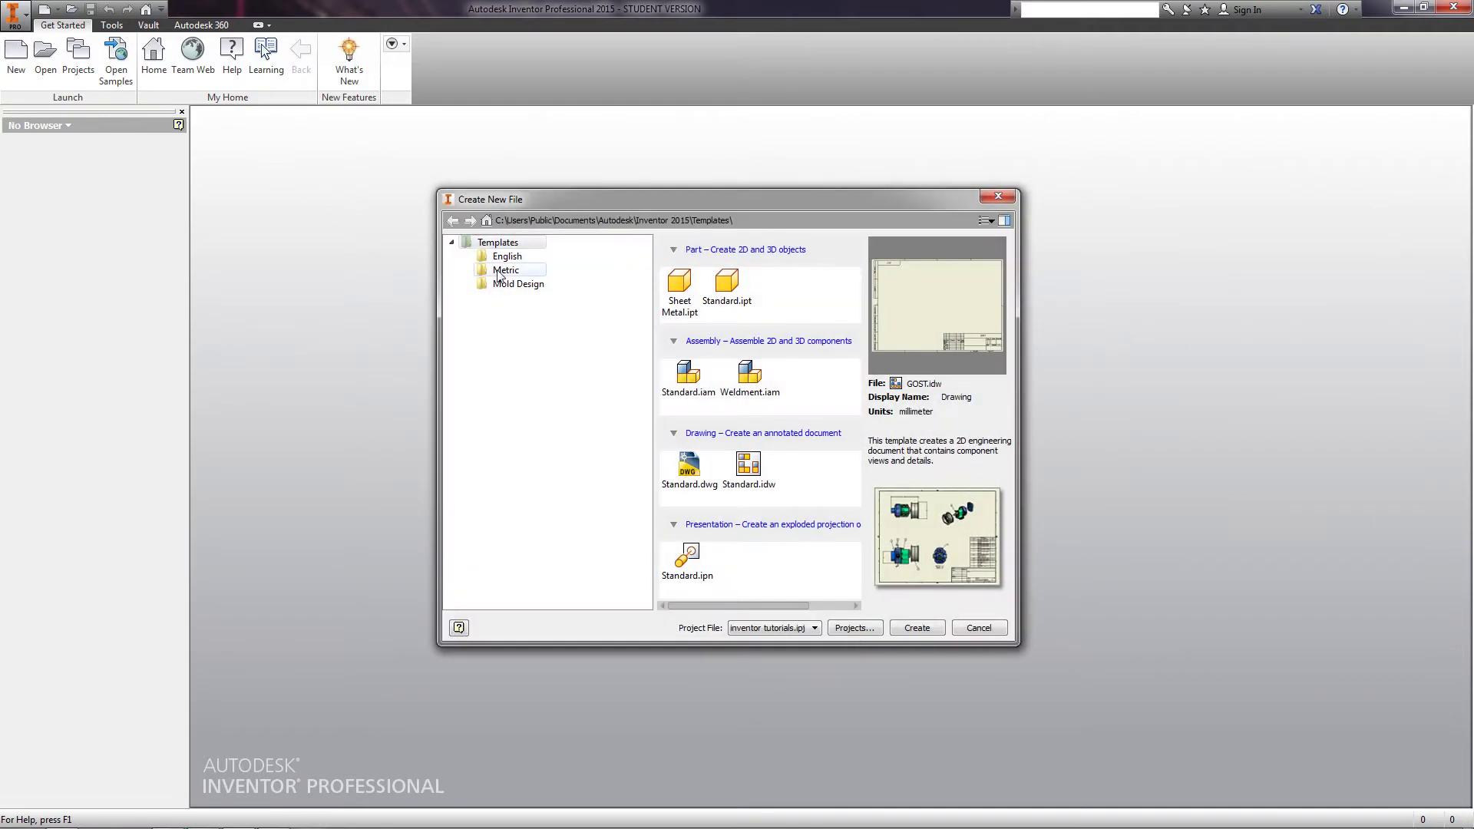
left_click(506, 270)
scroll(714, 438, "down", 2)
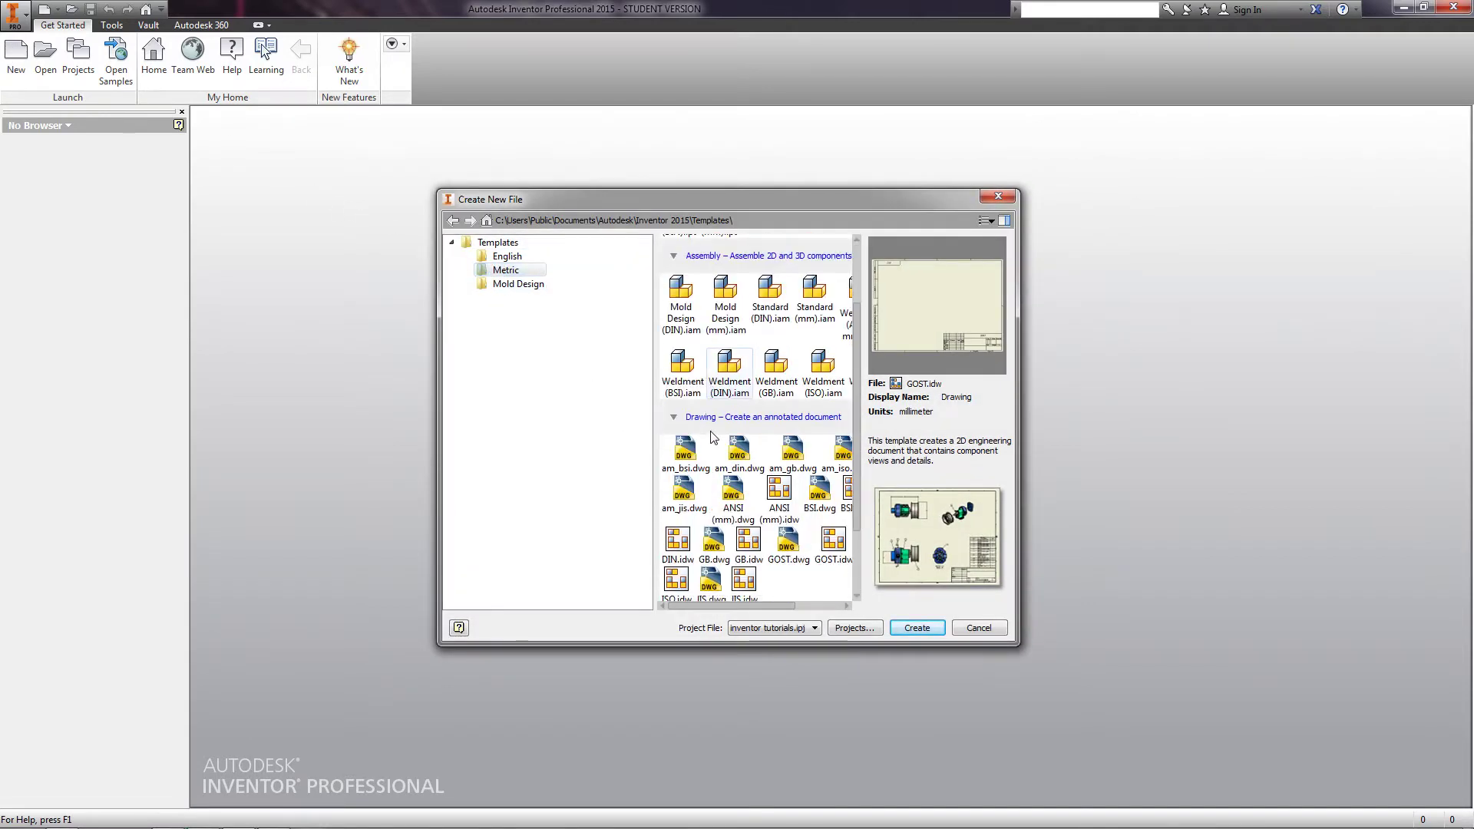
left_click_drag(729, 606, 760, 605)
left_click(787, 542)
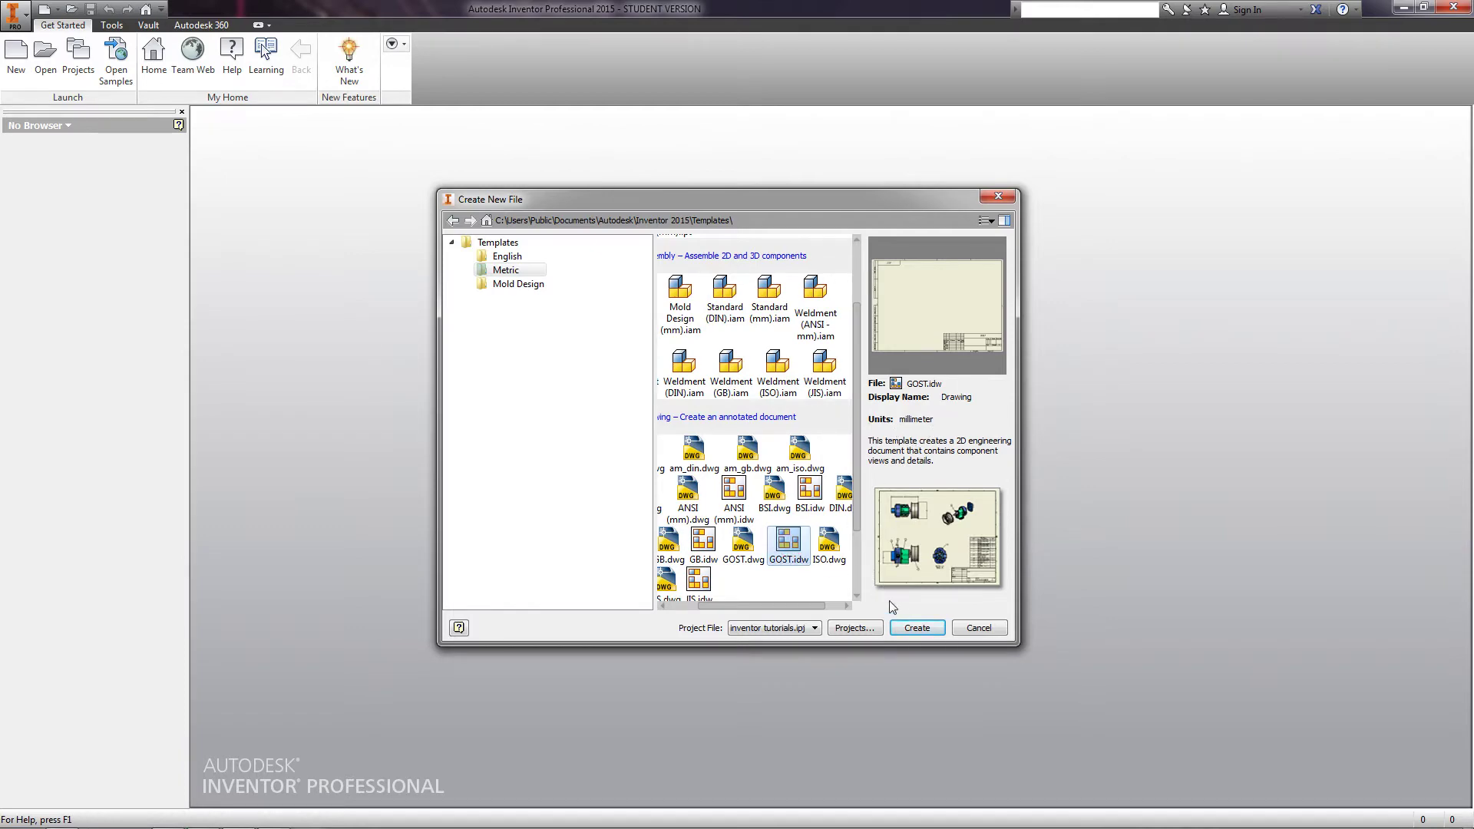
left_click(916, 627)
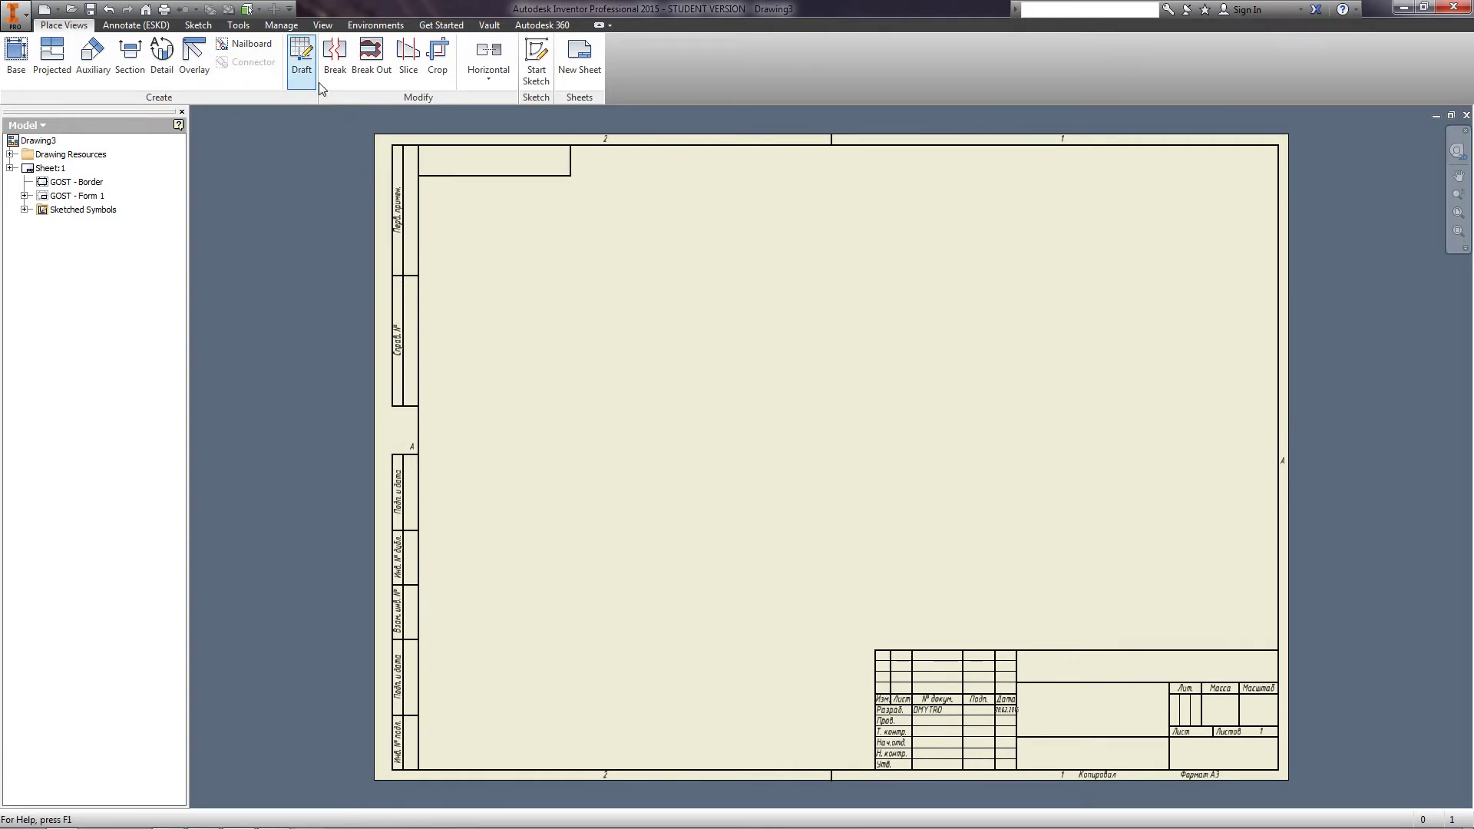
Set the ESKD Support add-in to unloaded in the Add-In Manager and confirm
left_click(371, 24)
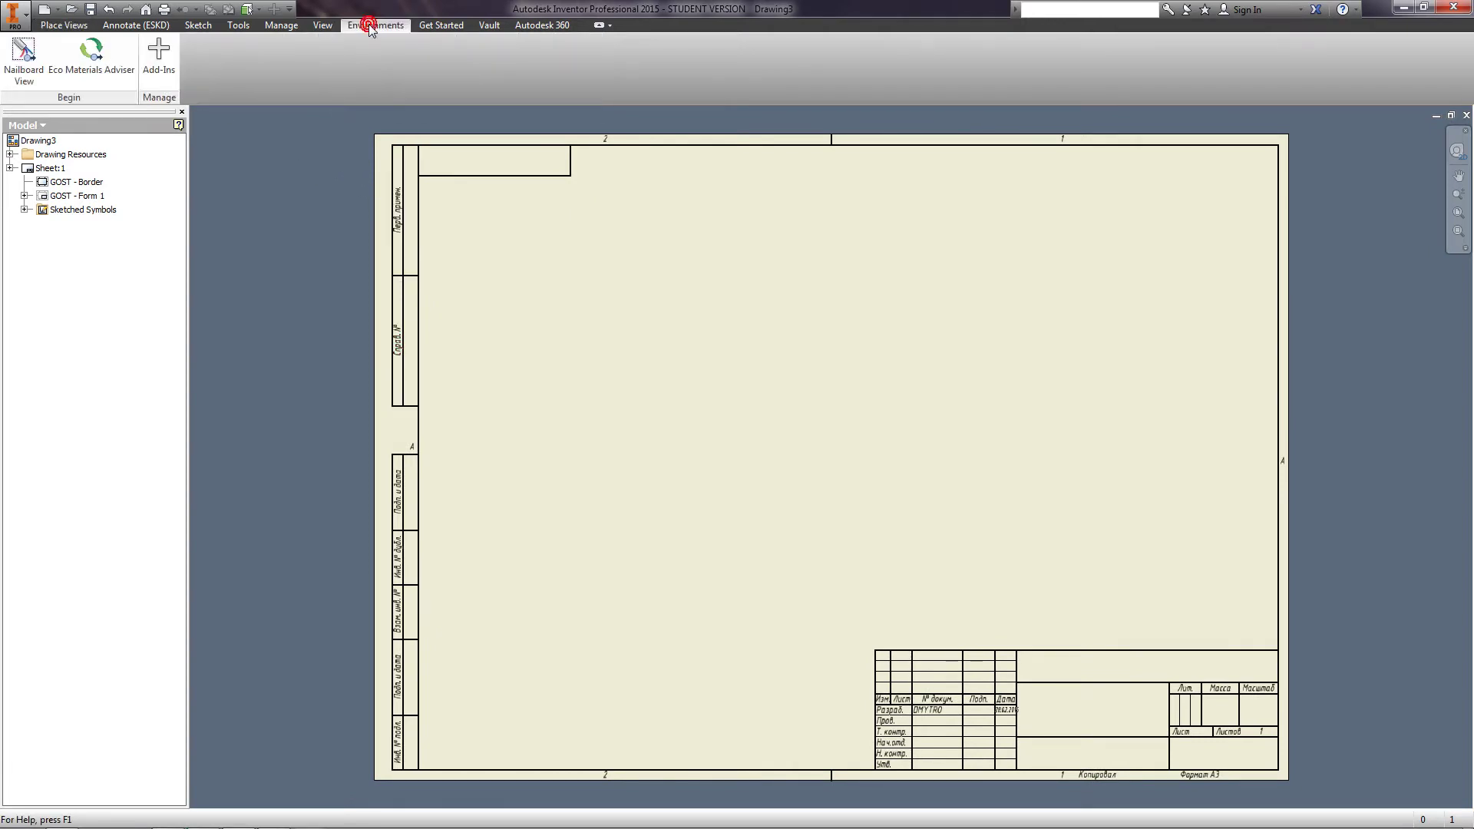
left_click(157, 63)
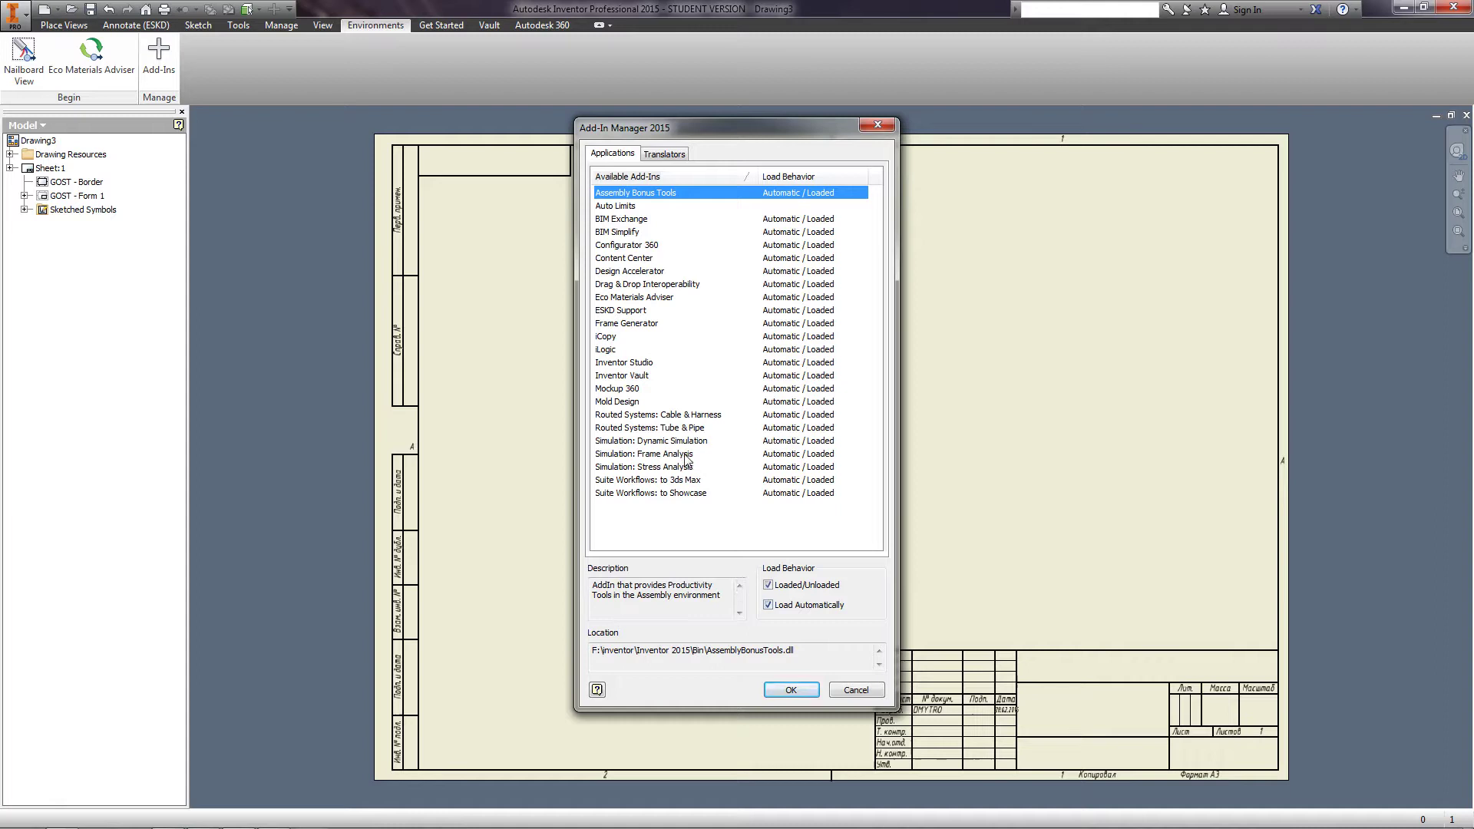
left_click(662, 311)
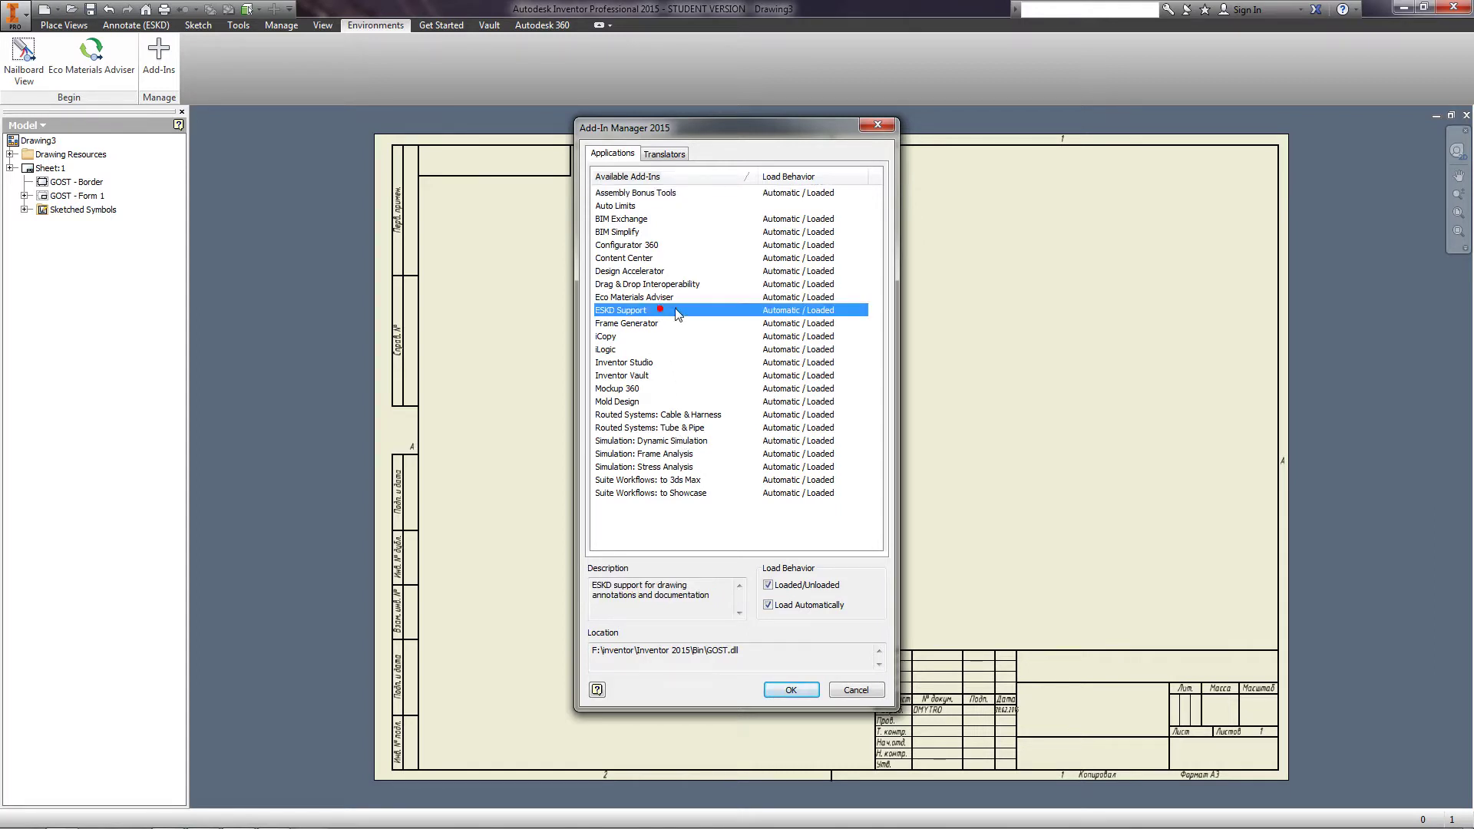
left_click(768, 586)
left_click(790, 691)
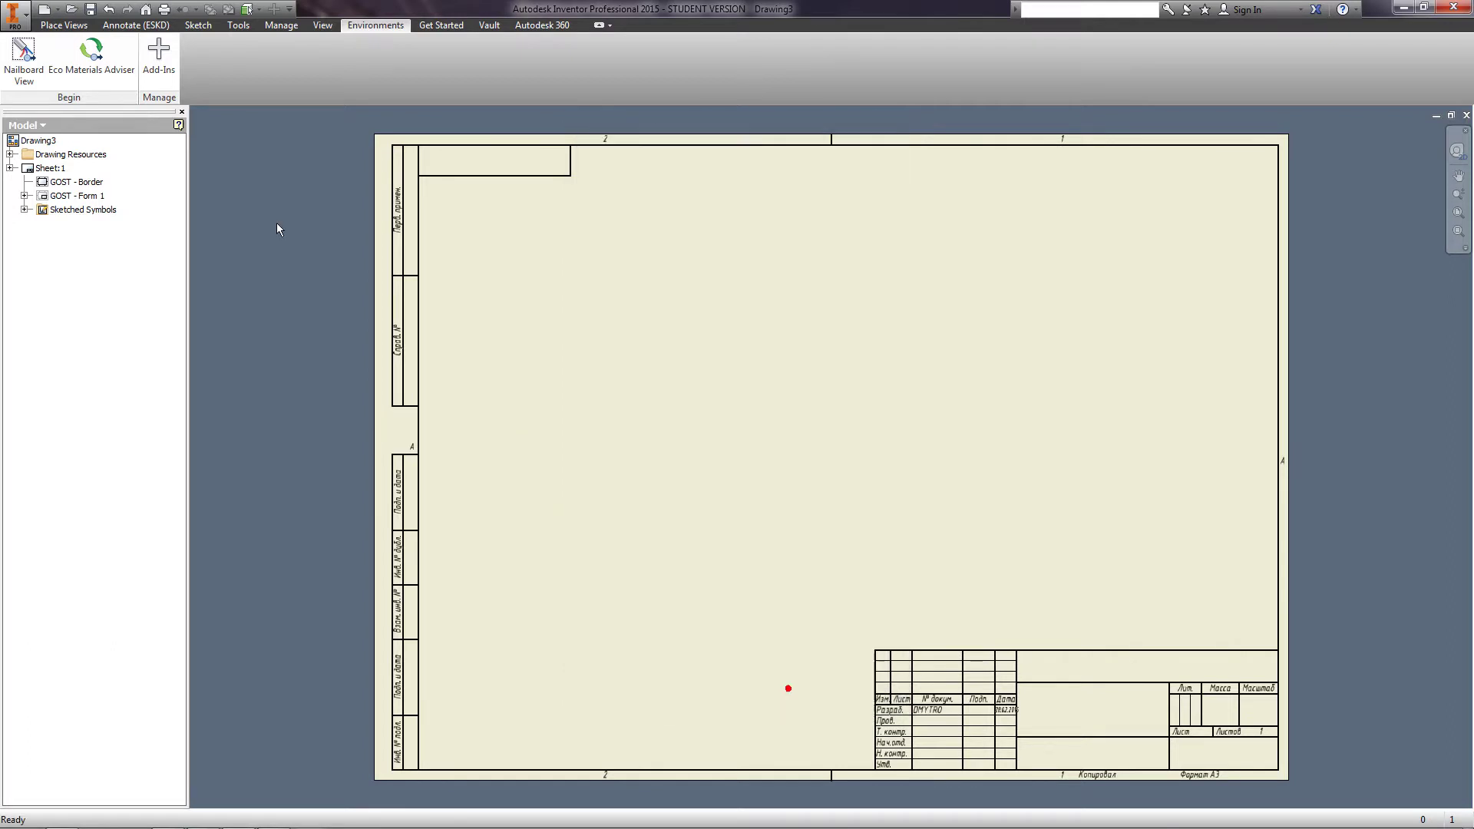
In ESKD Sheet Format, keep the A3 size, choose landscape orientation and turn off zones
left_click(140, 28)
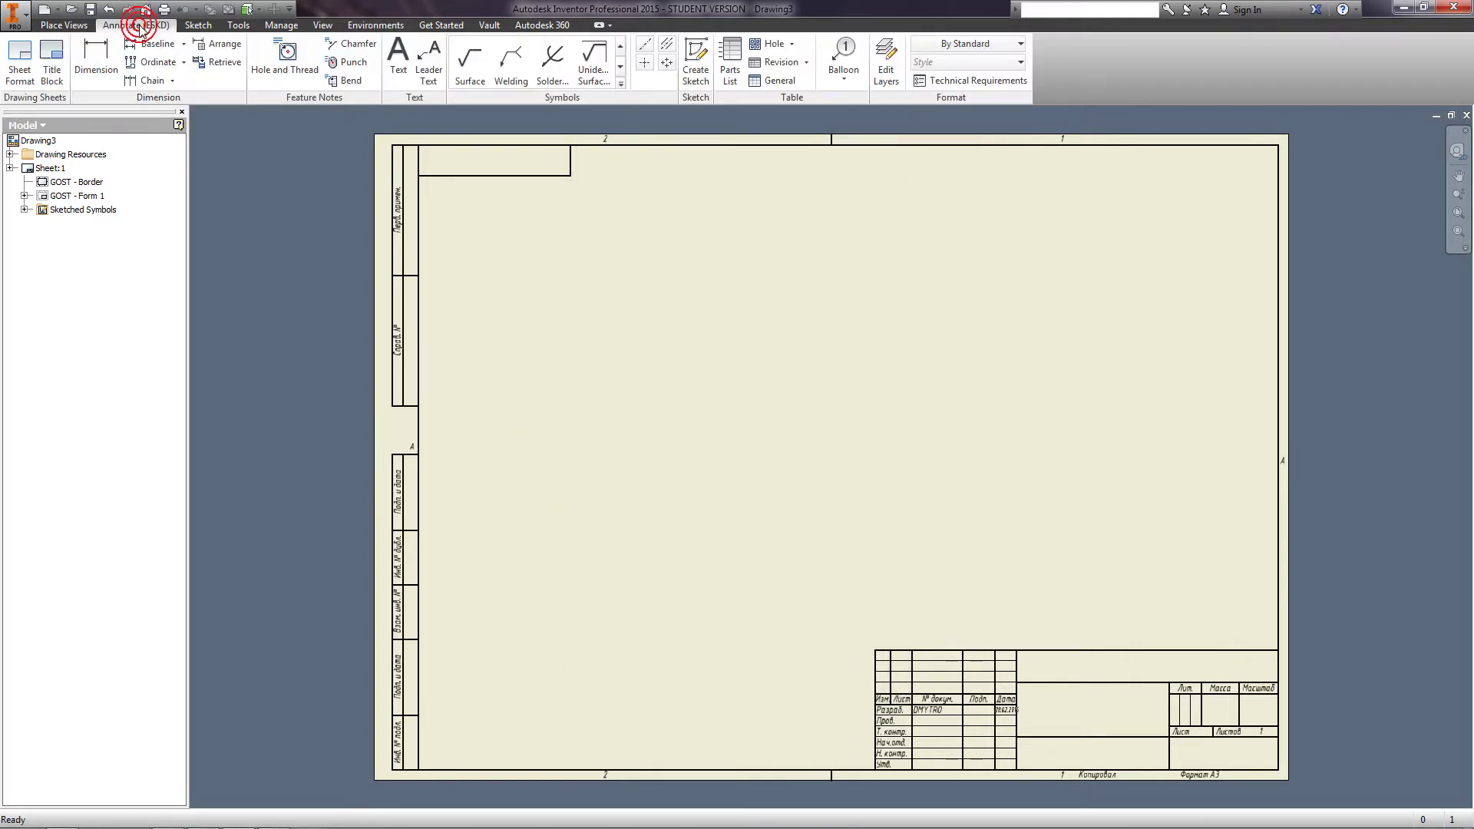
left_click(19, 61)
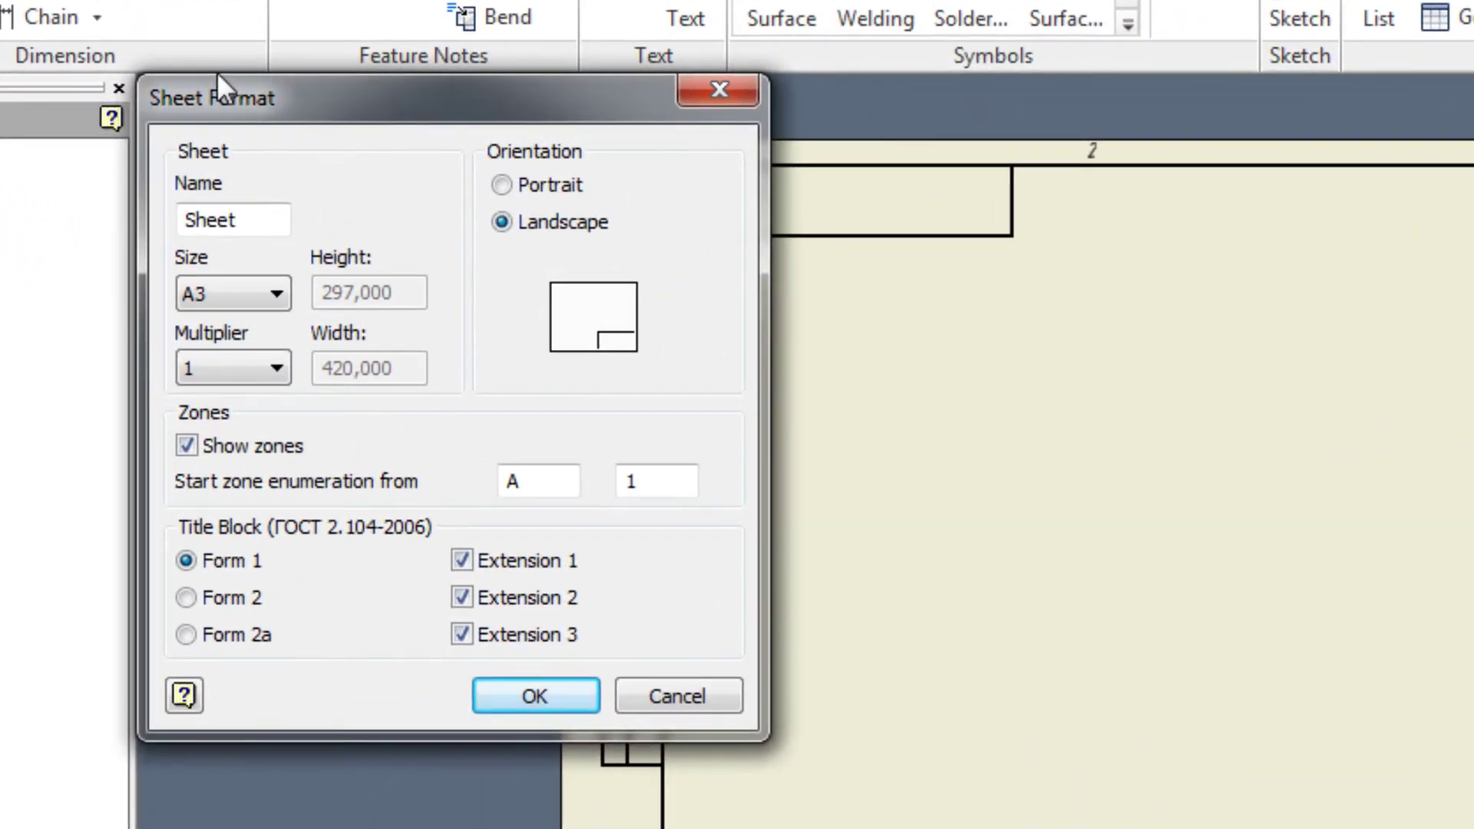
double_click(240, 221)
left_click(257, 290)
left_click(246, 295)
left_click(501, 185)
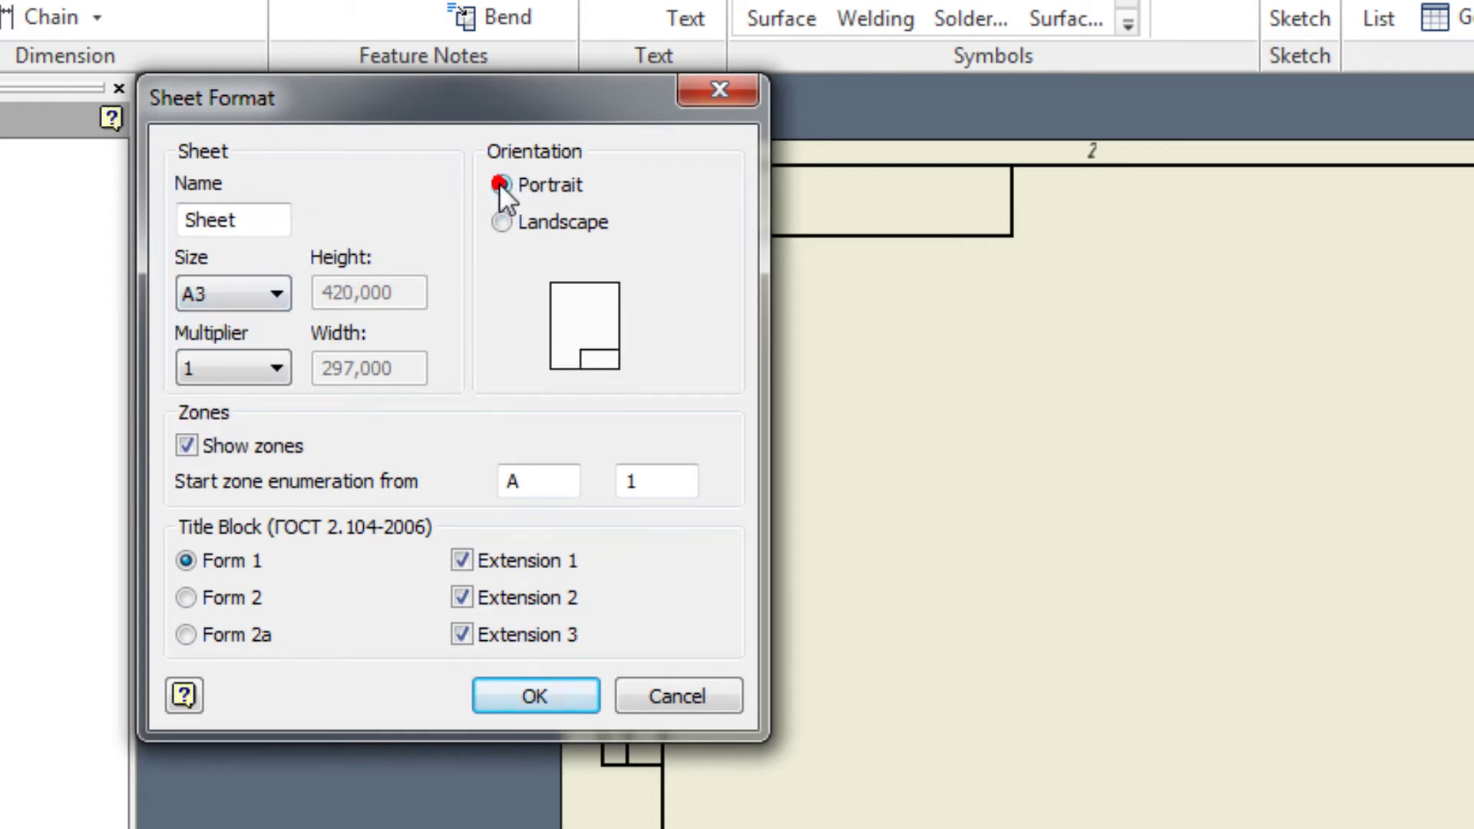
left_click(502, 222)
left_click(502, 222)
left_click(187, 445)
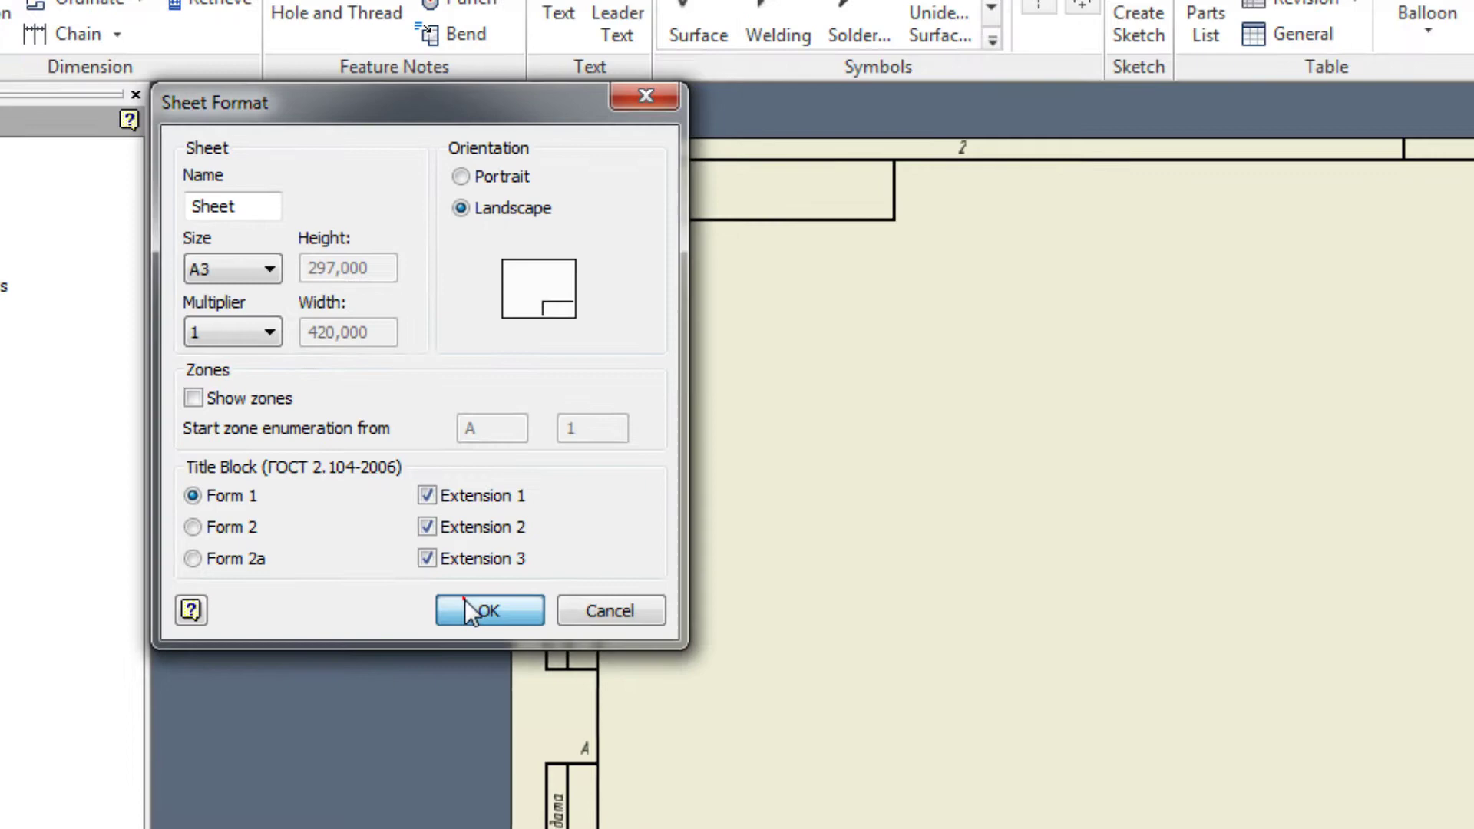
Apply the zone-free sheet format, then try a base view and cancel it without loading a model
left_click(508, 691)
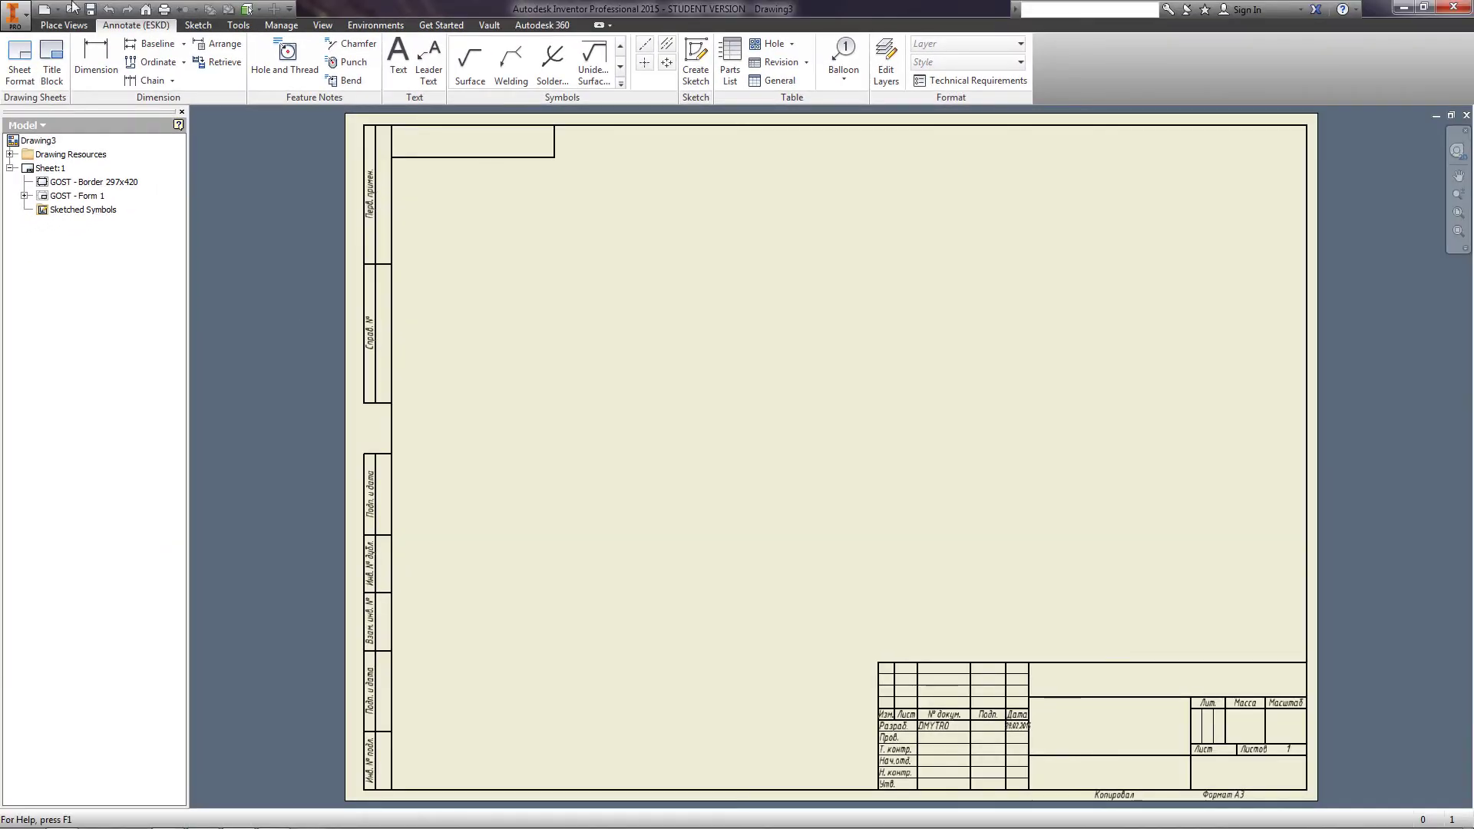
left_click(58, 25)
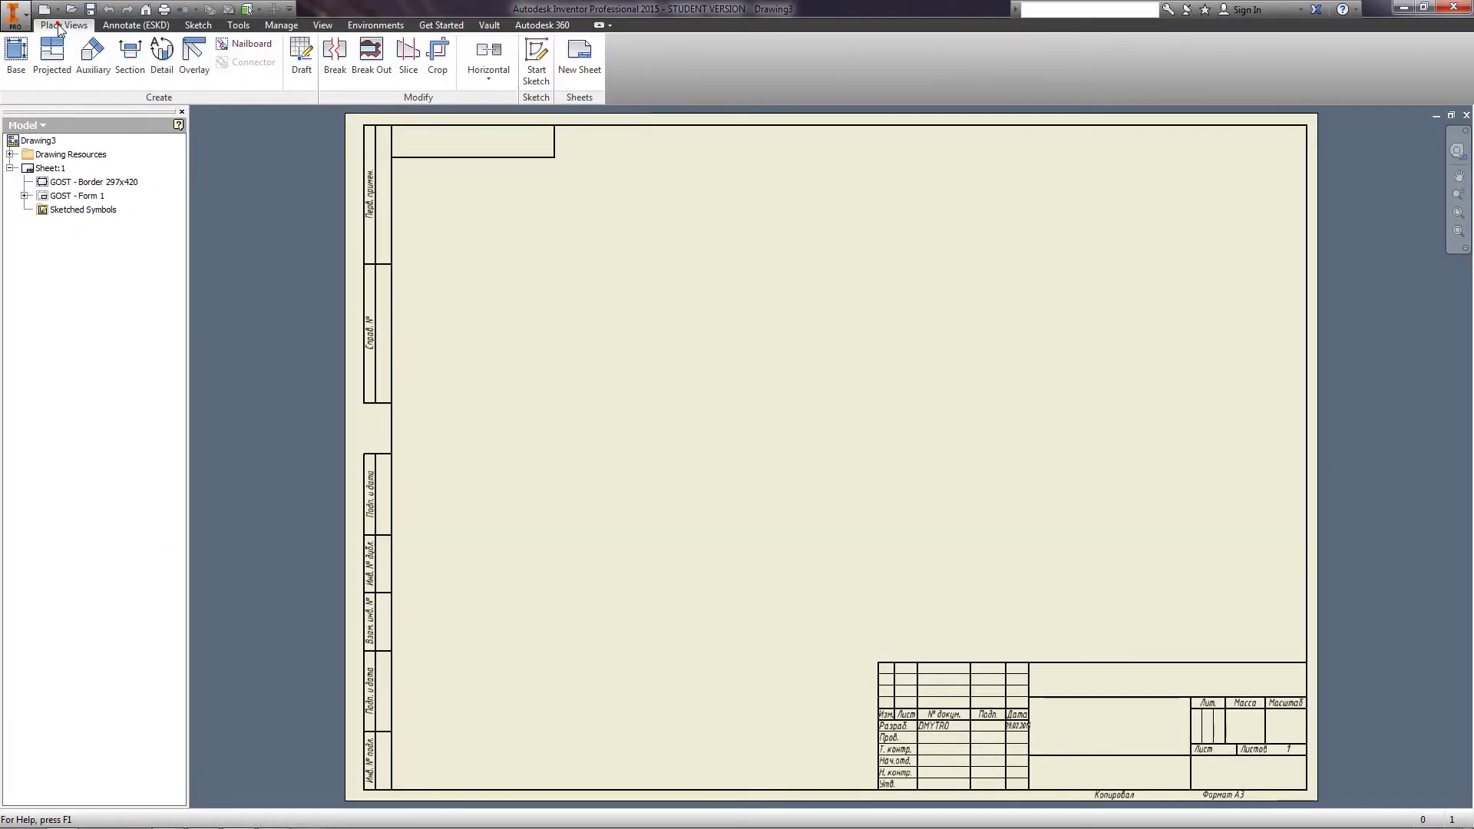
left_click(17, 57)
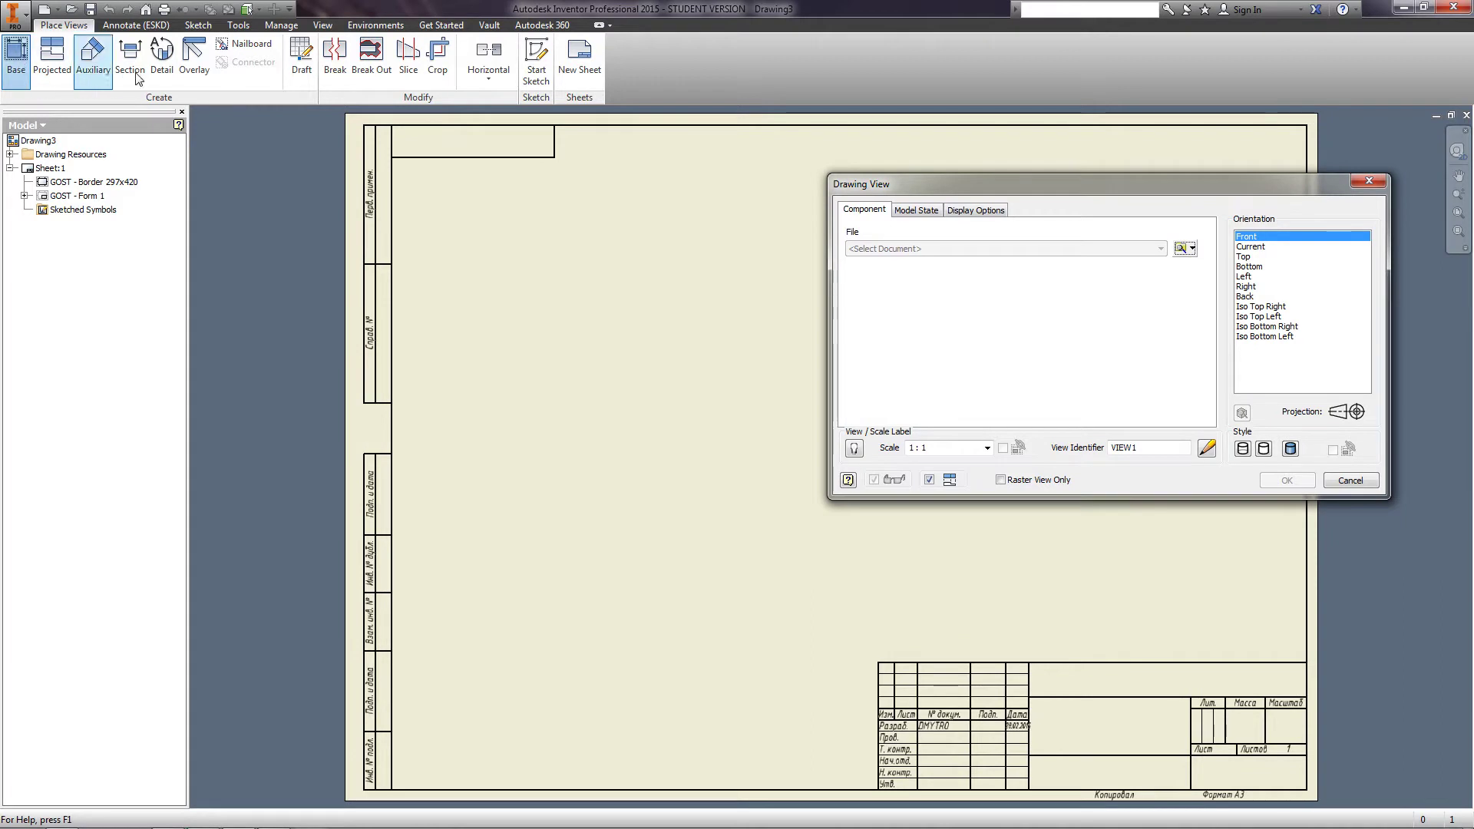
left_click(1190, 250)
left_click(1183, 265)
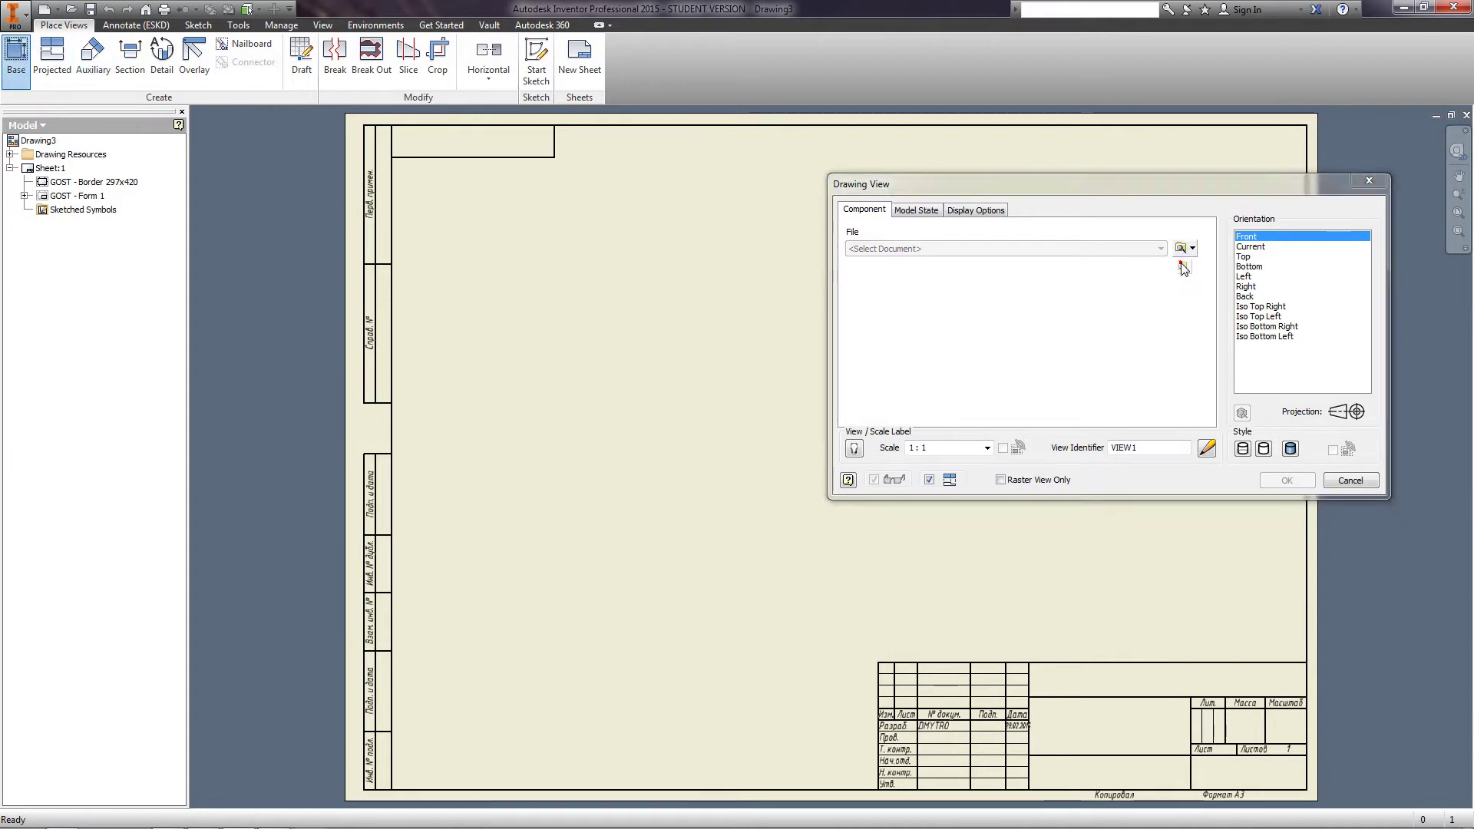
left_click(1100, 316)
scroll(1105, 322, "down", 1)
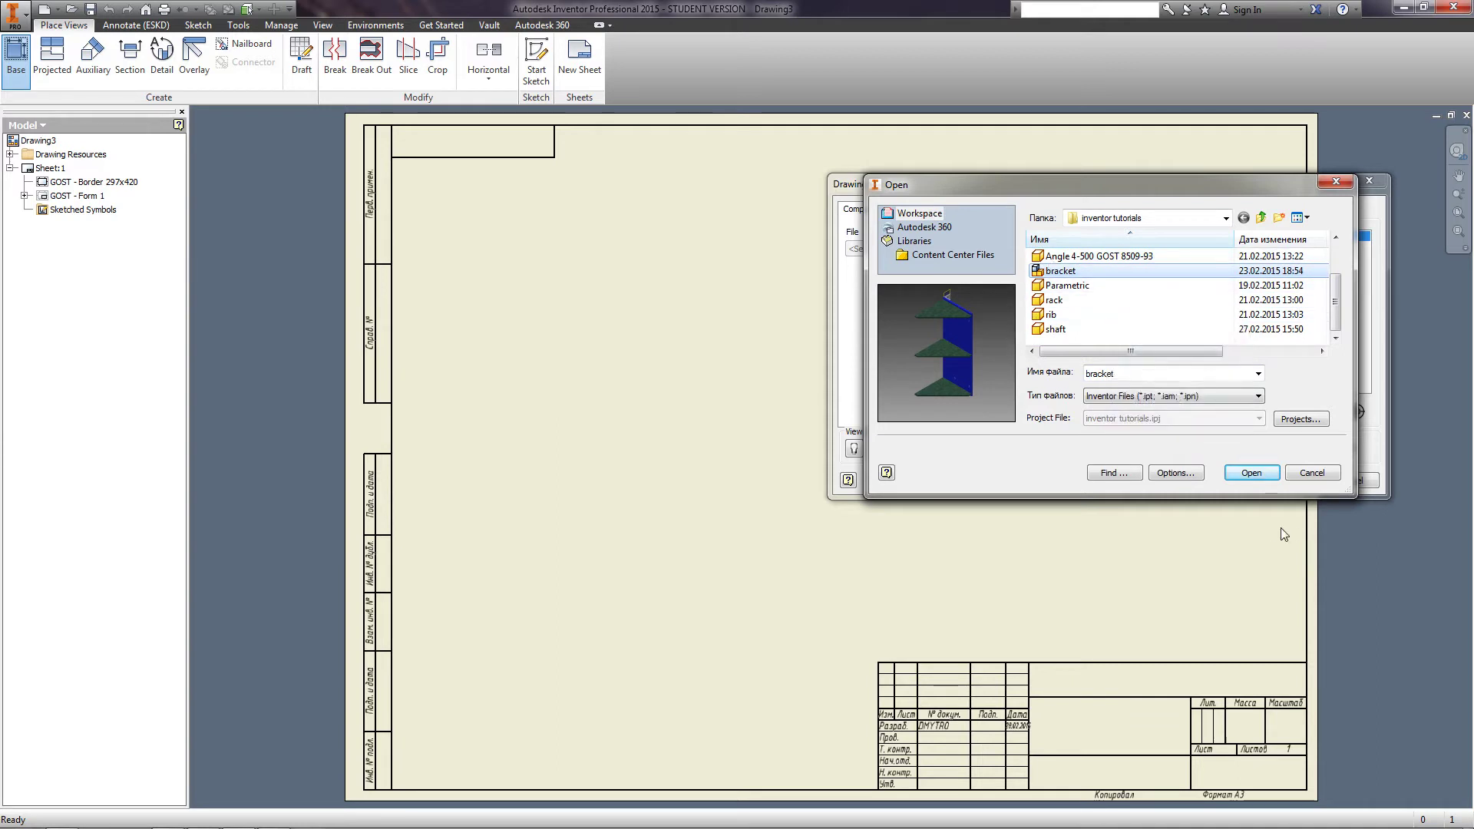
left_click(1312, 472)
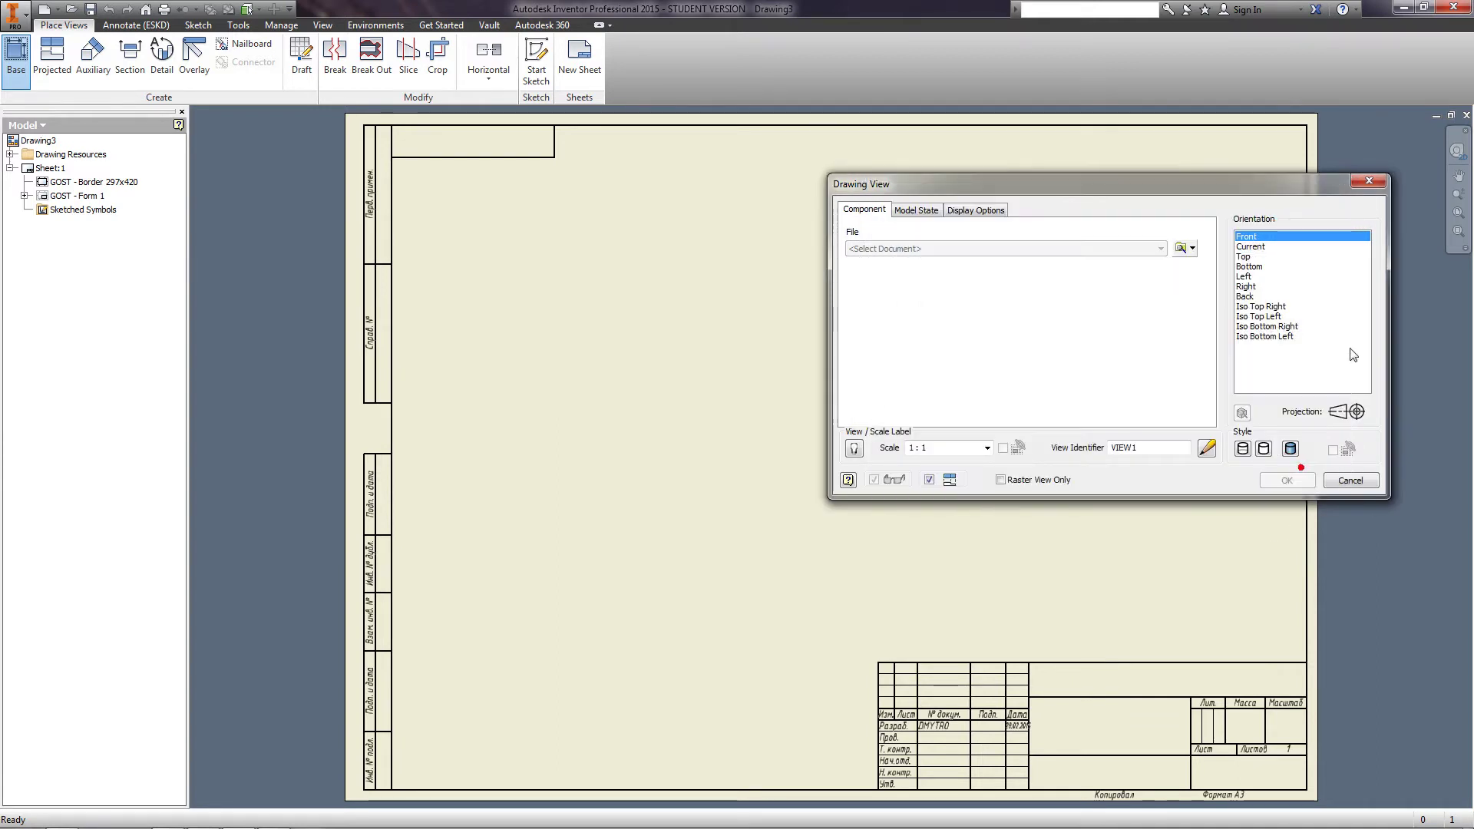
left_click(1372, 181)
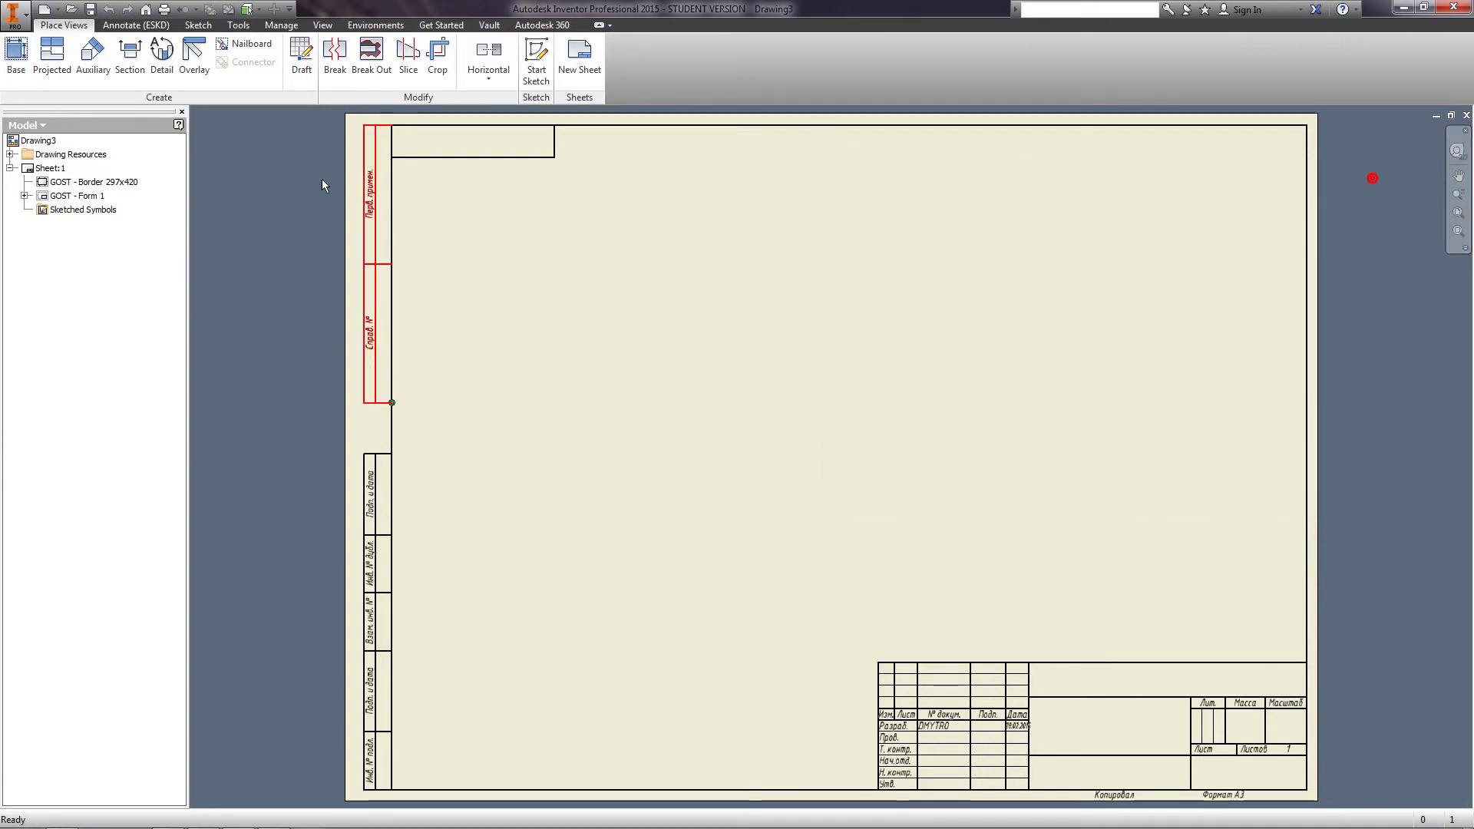
Open the bracket.iam assembly
left_click(70, 10)
left_click(688, 395)
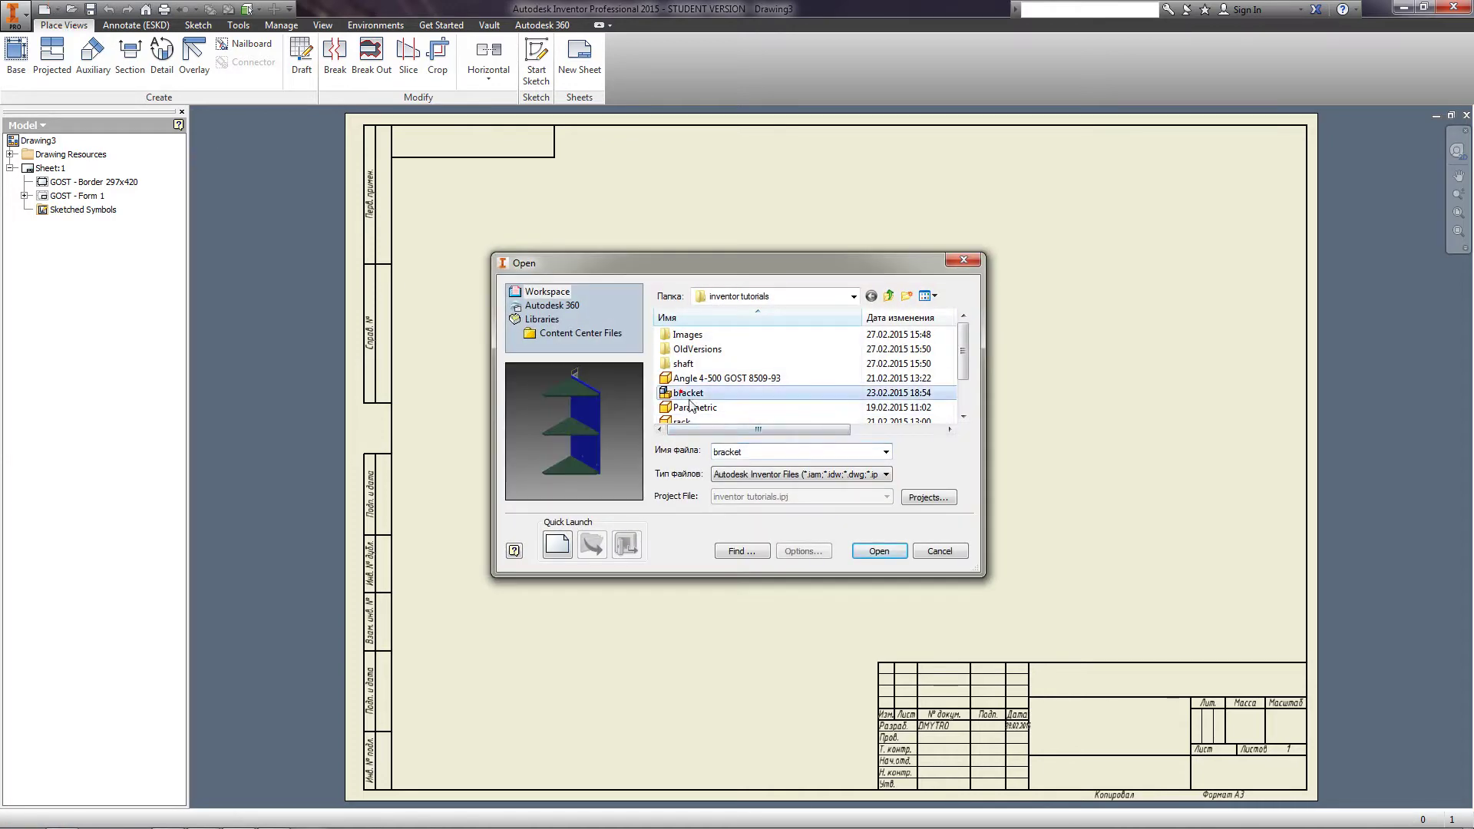
left_click(879, 551)
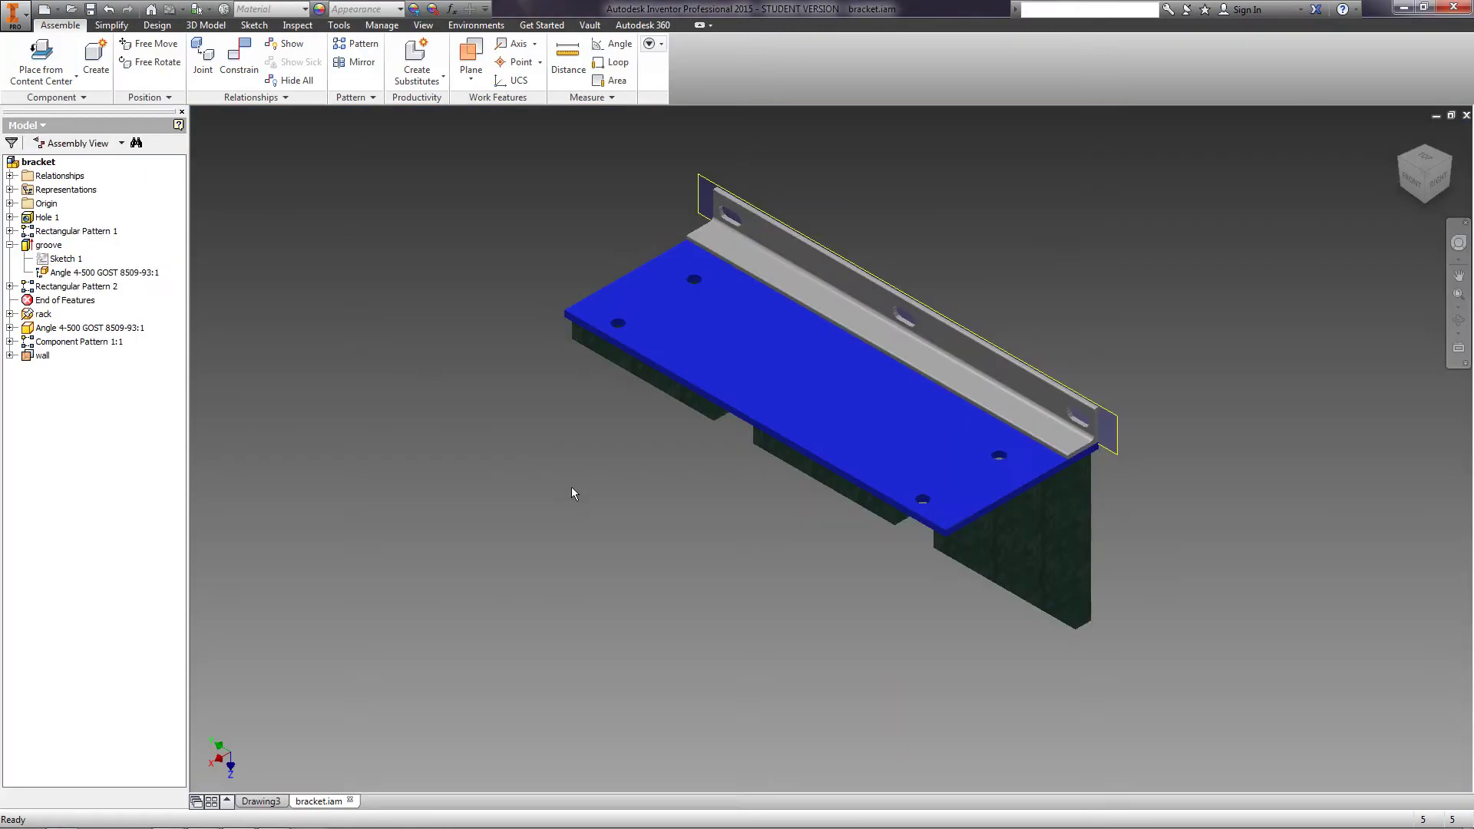
Start a base view of bracket.iam with Front orientation and hidden-line style
key("ctrl+Tab")
left_click(16, 54)
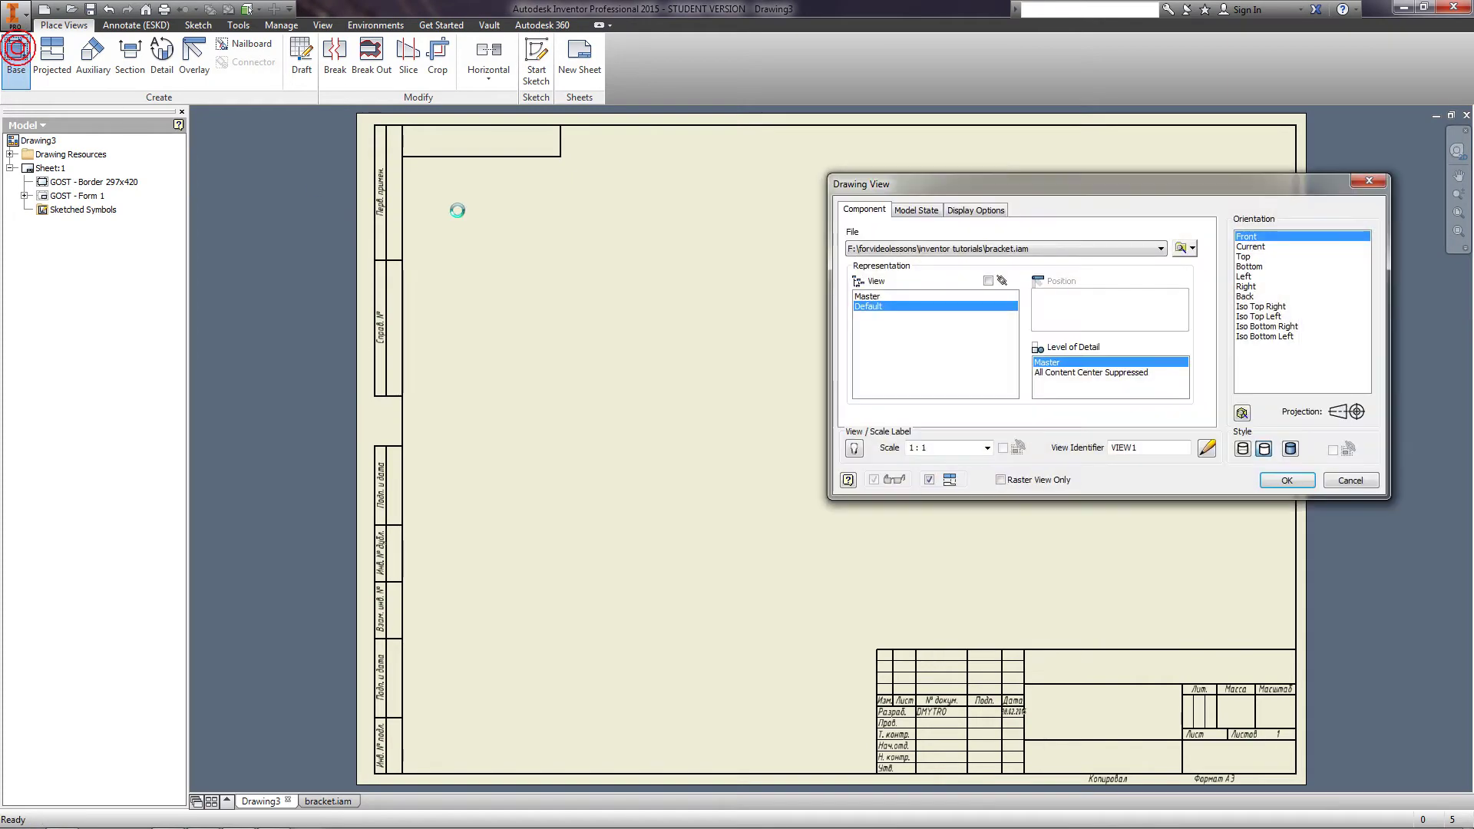
left_click_drag(933, 182, 463, 132)
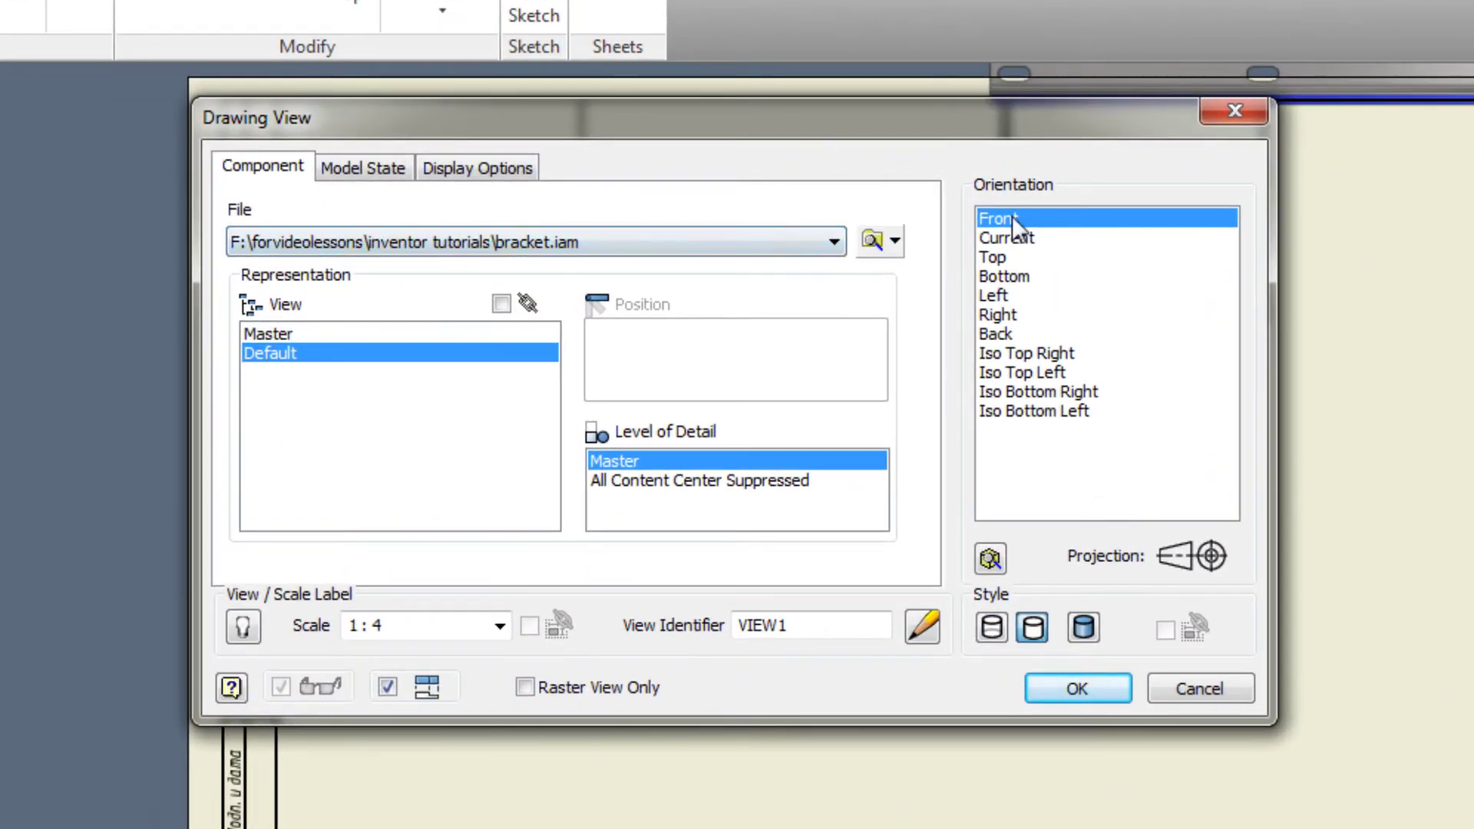
left_click(1007, 234)
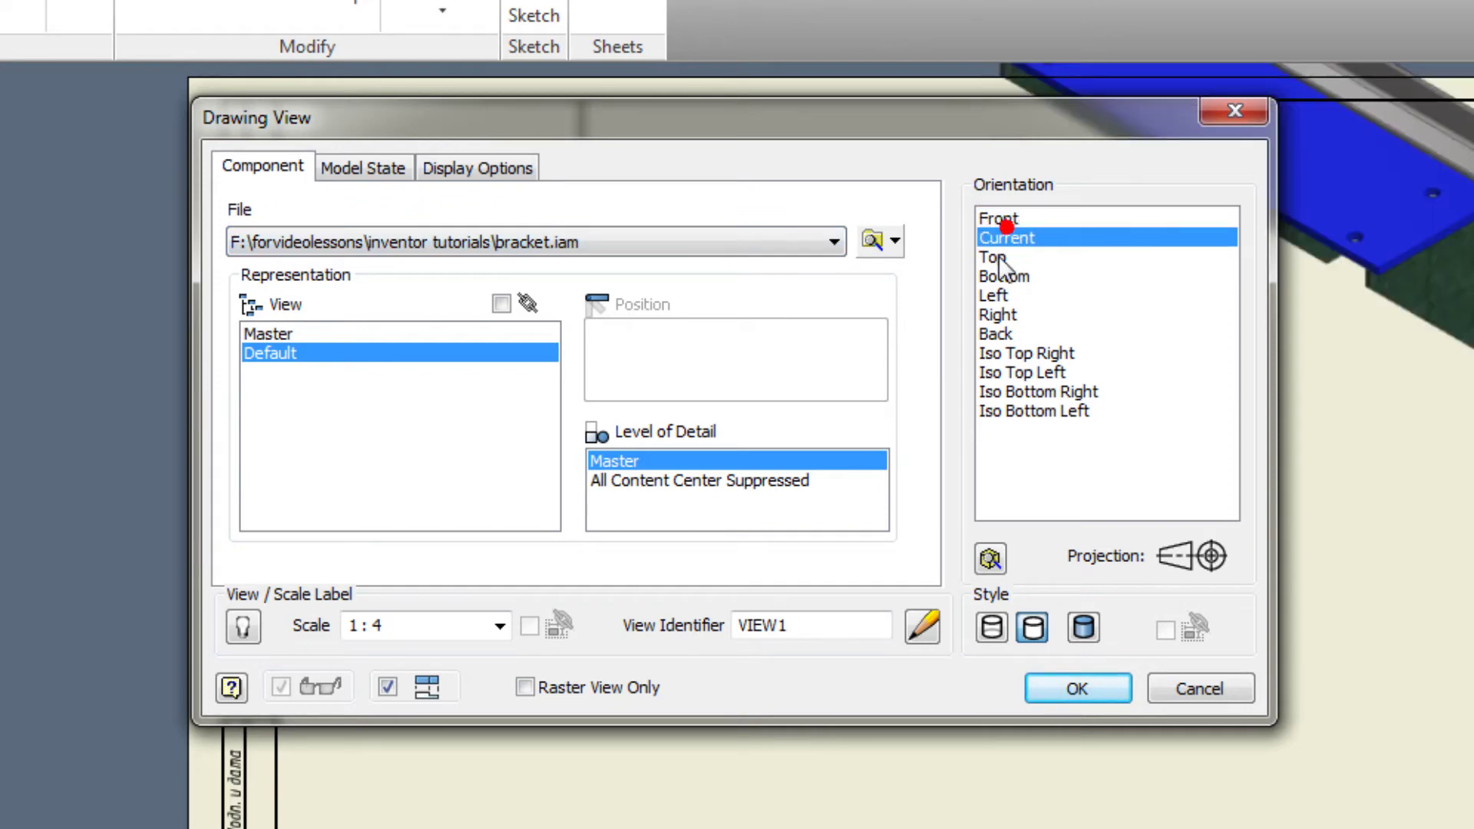
left_click(996, 256)
left_click(996, 275)
left_click(1007, 217)
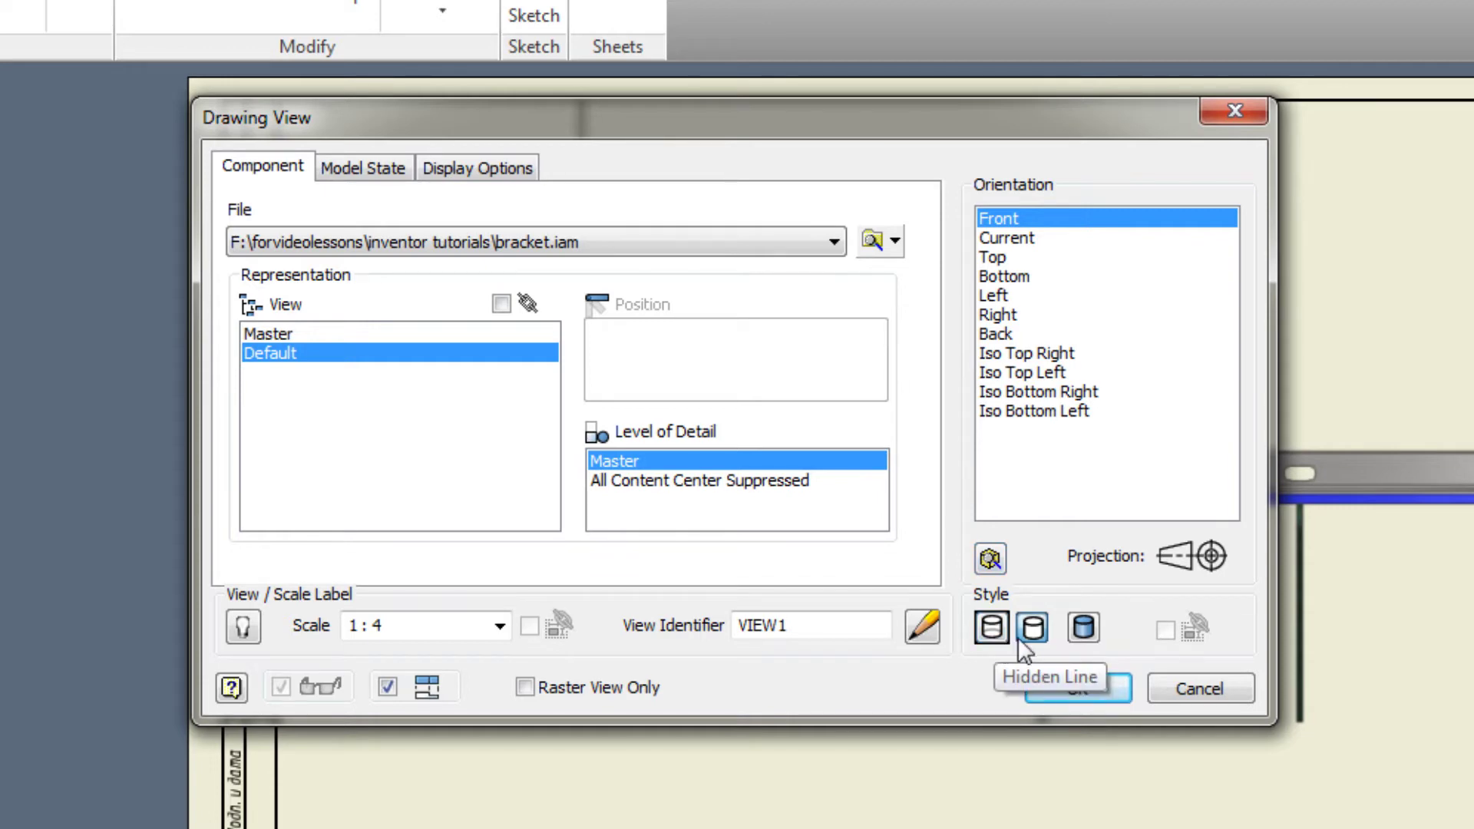
left_click(1084, 628)
left_click(991, 629)
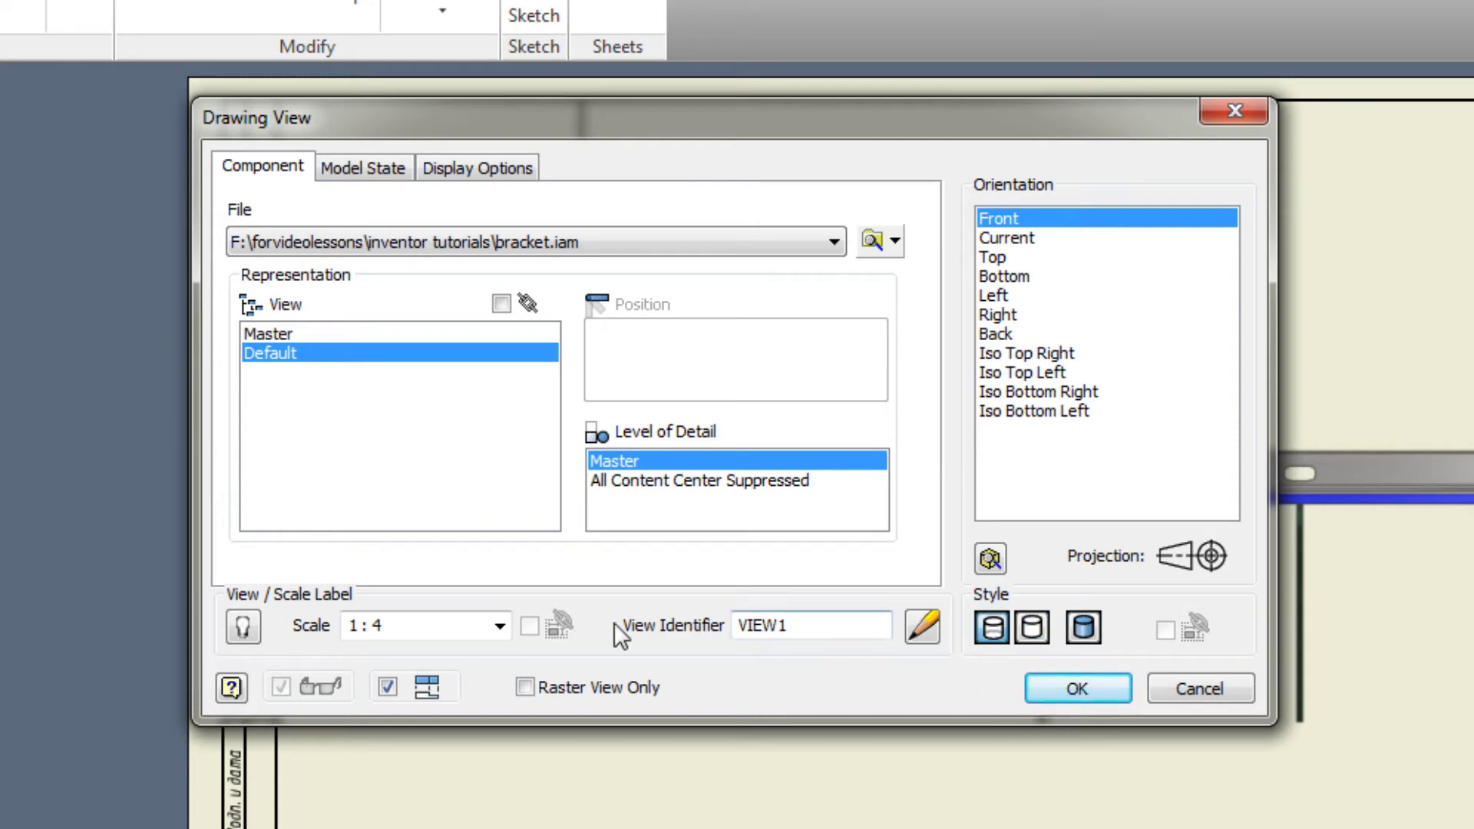
Set the base view scale to 1:4 and move the dialog aside to preview it
left_click(500, 627)
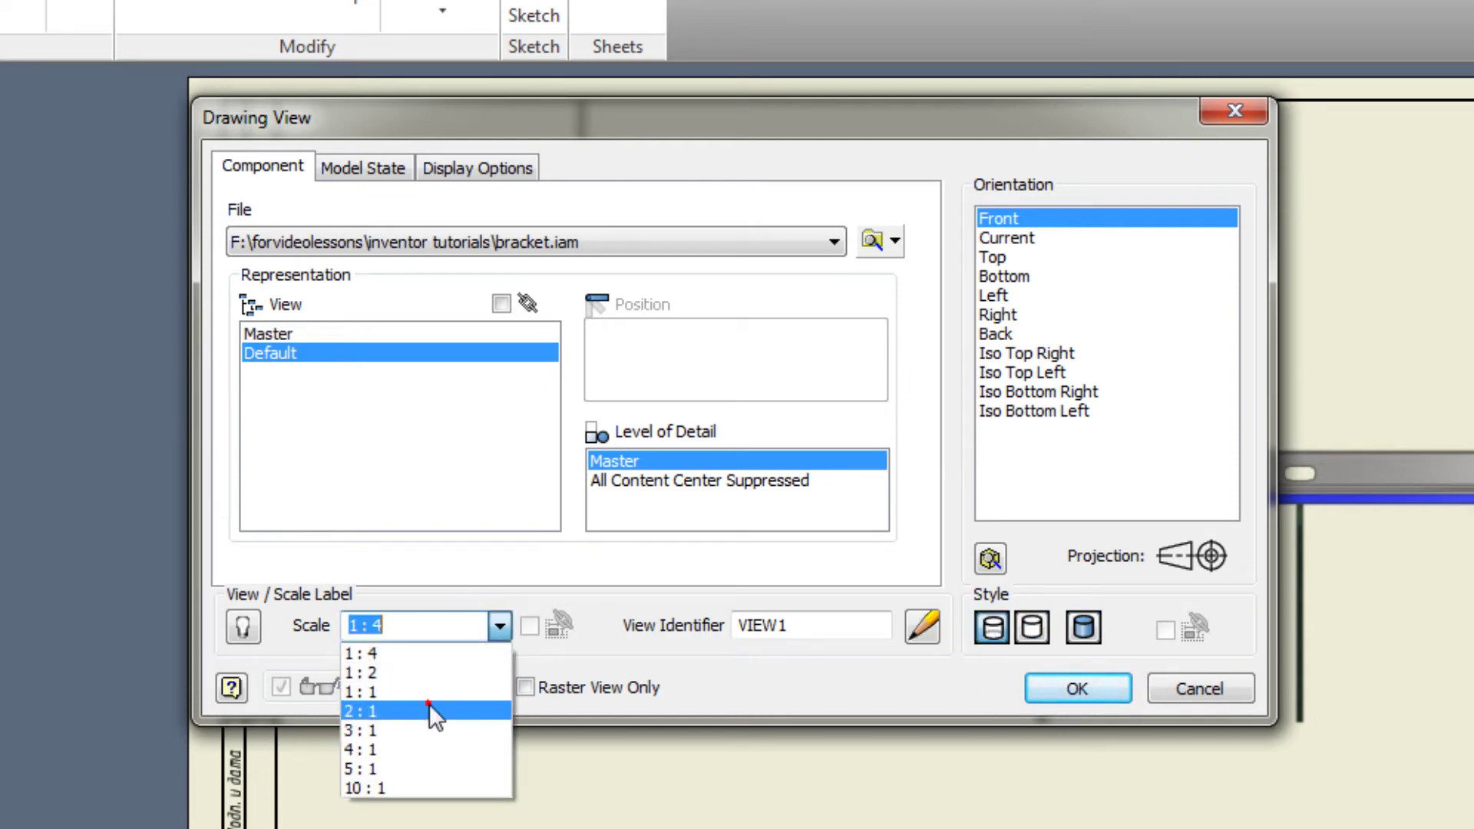
left_click(430, 694)
left_click(500, 626)
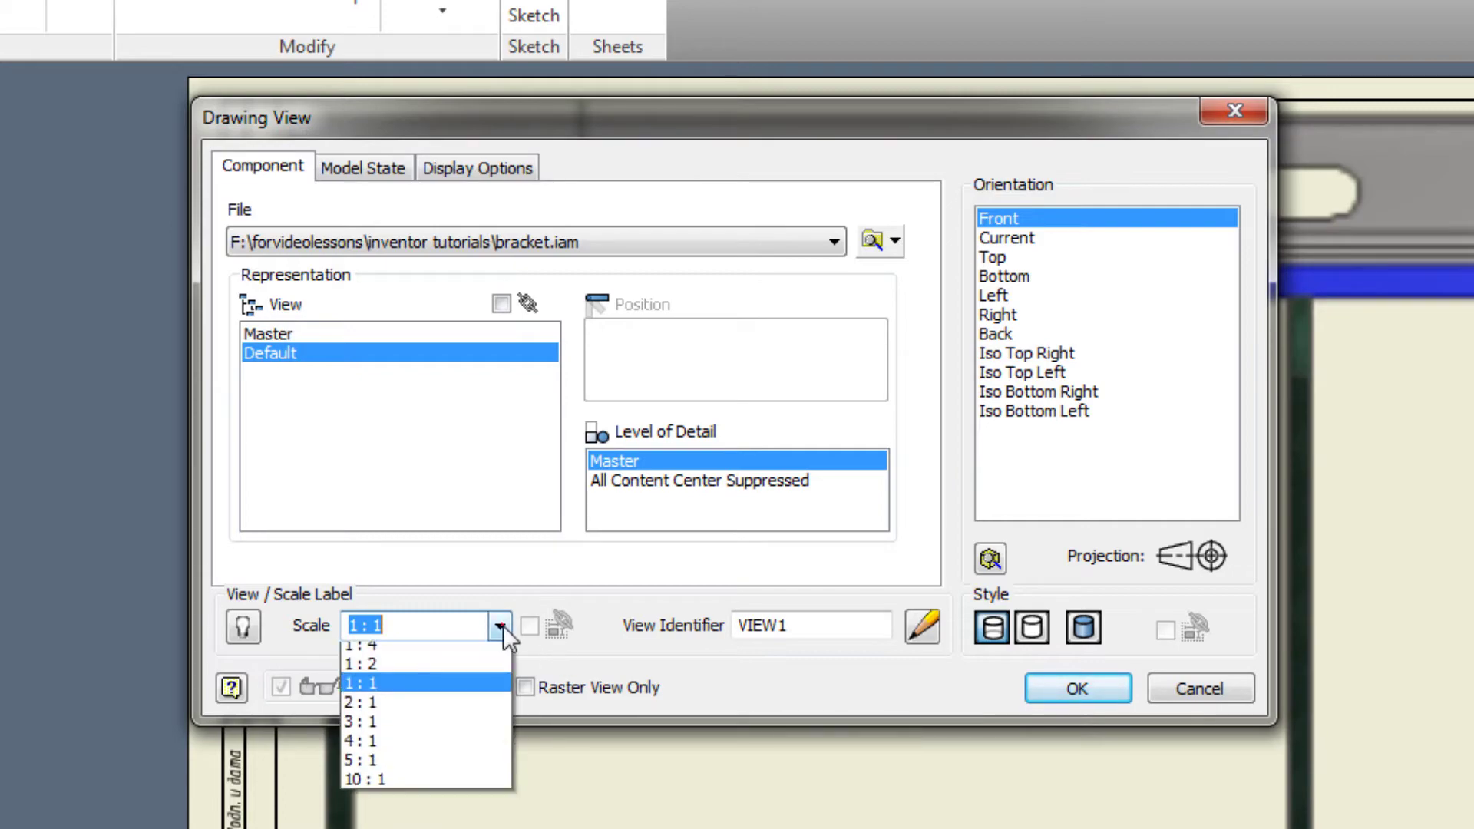
left_click(414, 658)
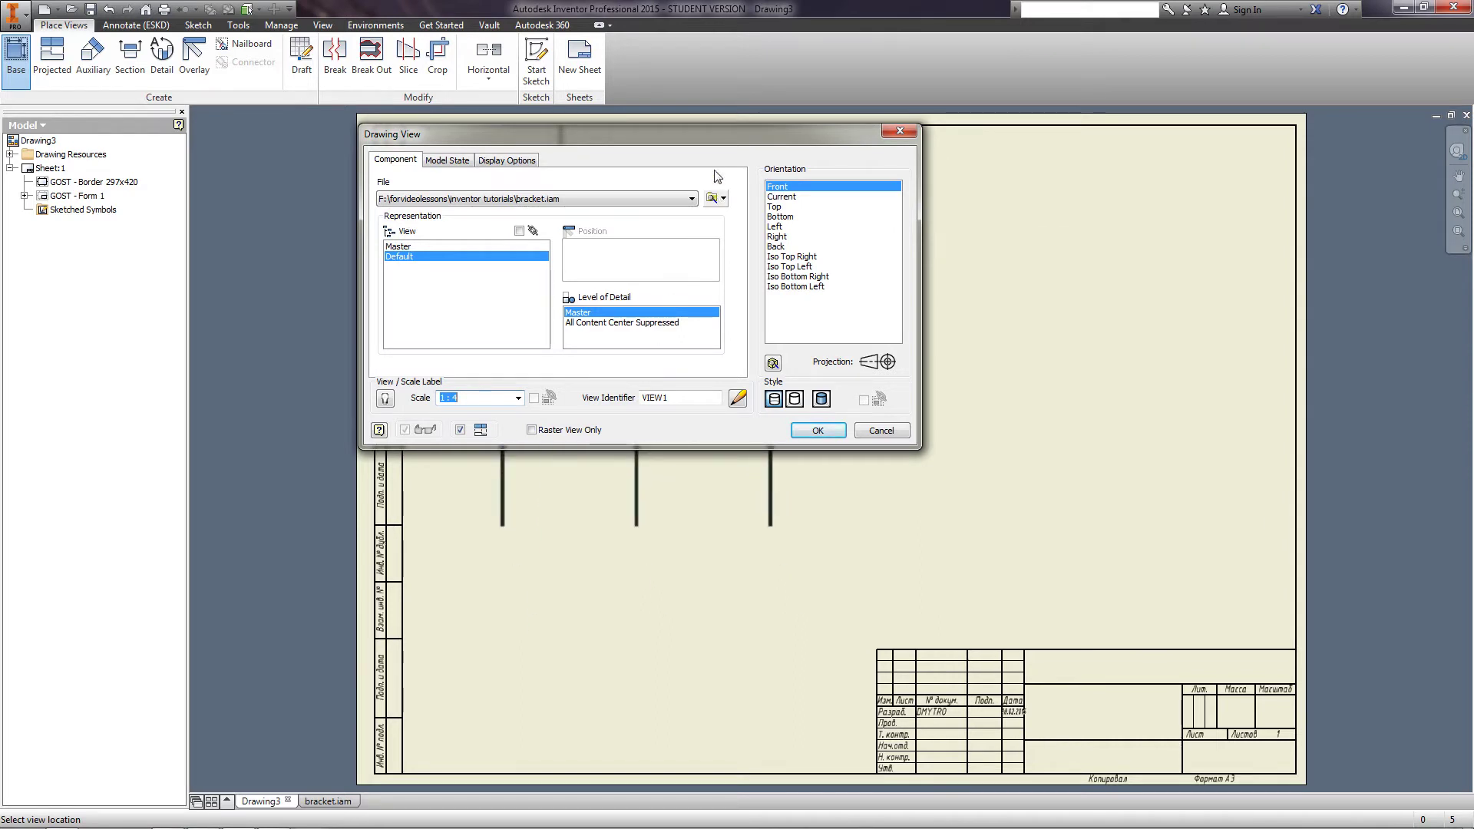
left_click_drag(722, 142, 406, 149)
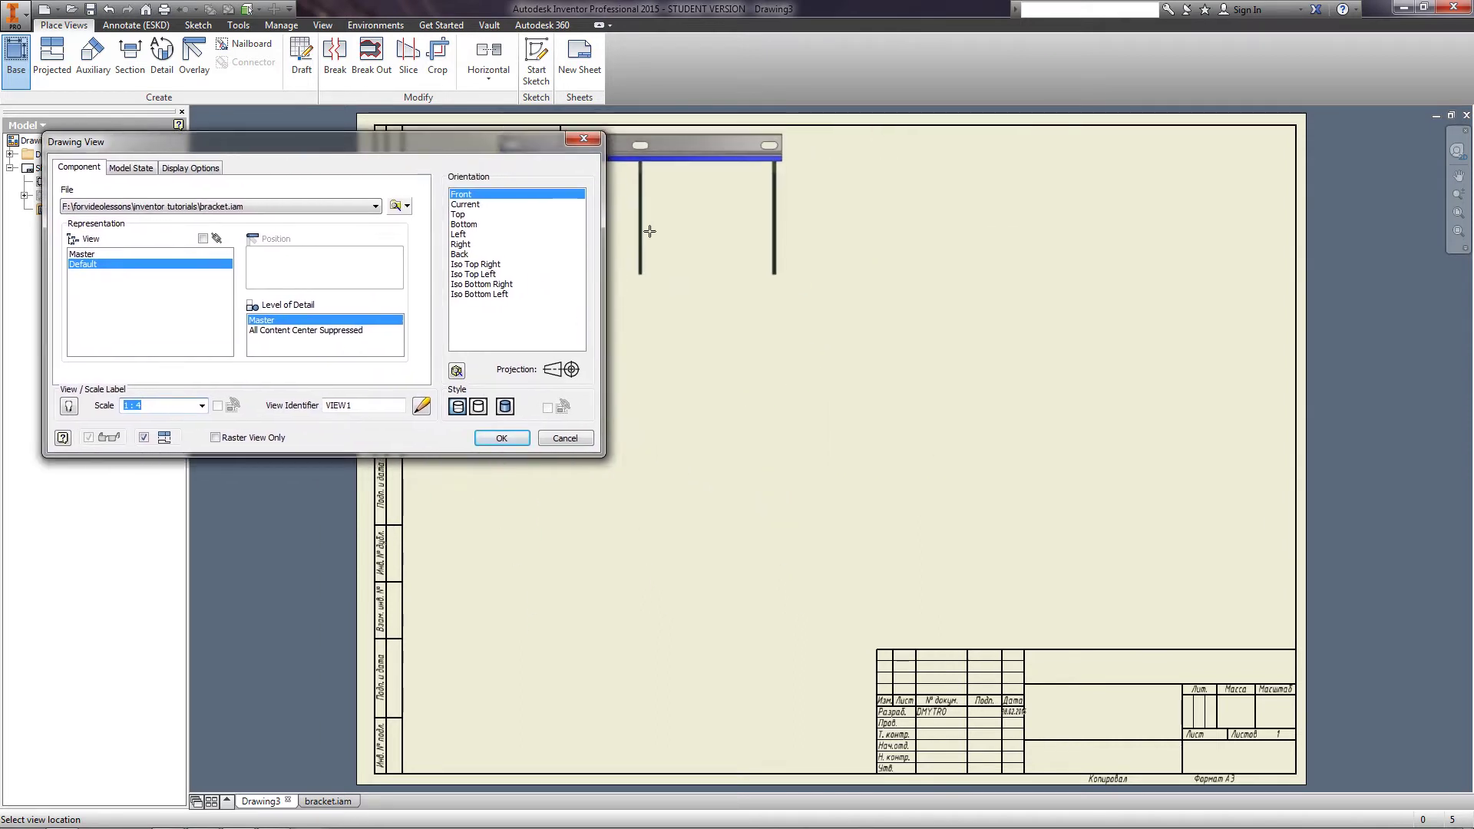
Place the front base view at upper left and project a side view to its right
left_click(646, 284)
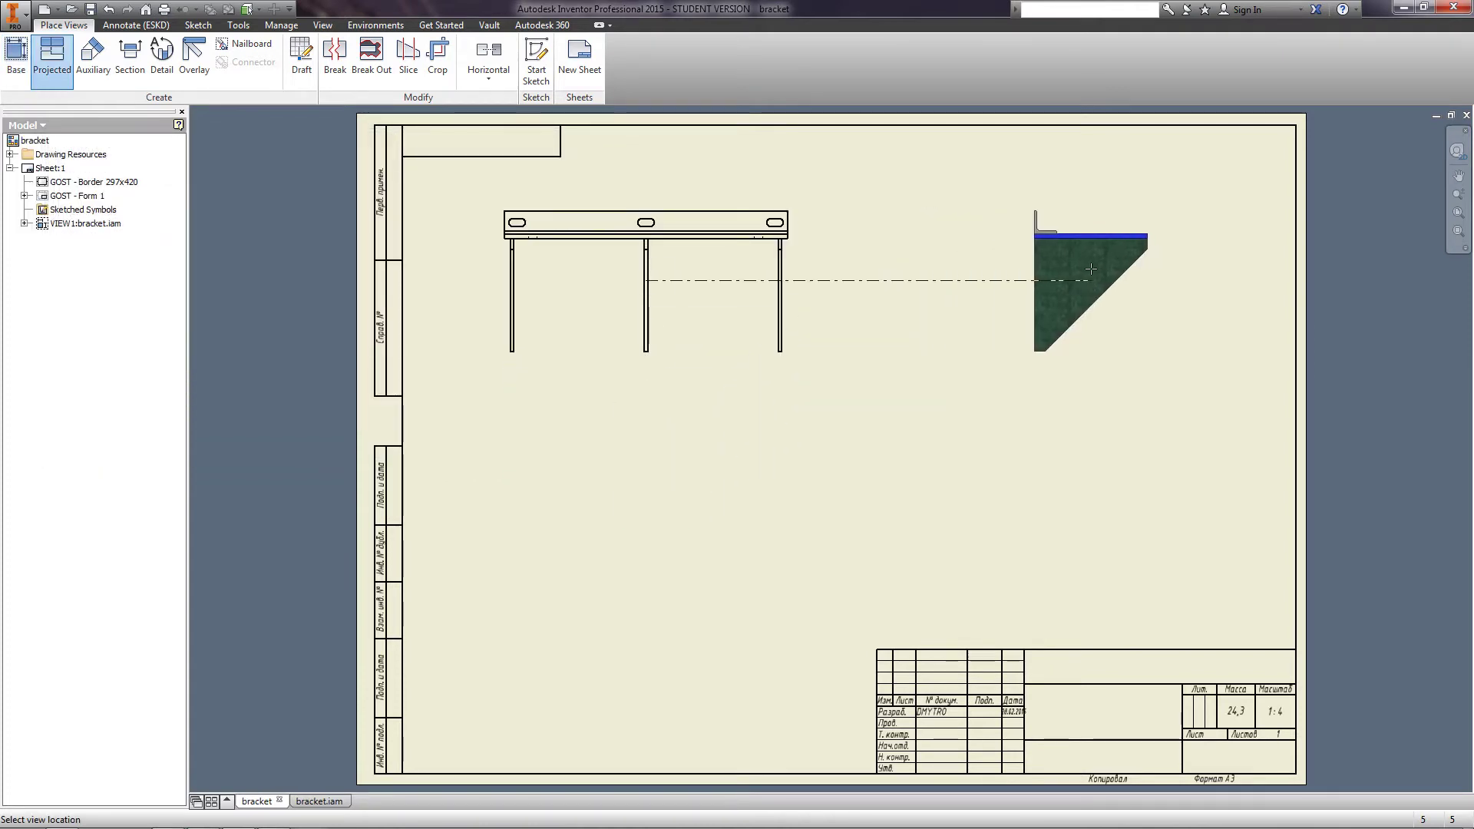
left_click(1091, 269)
right_click(1092, 269)
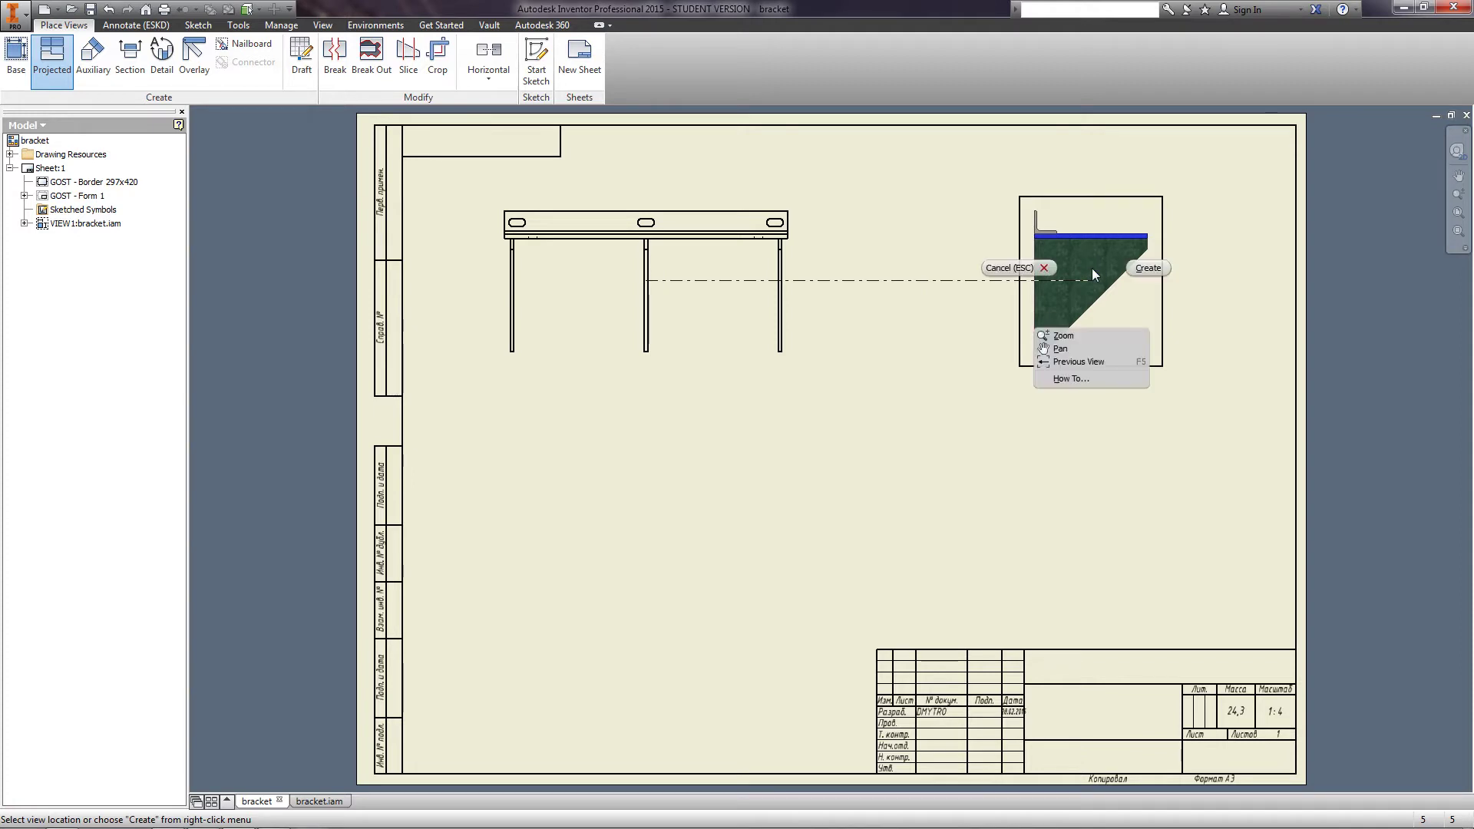
left_click(1144, 270)
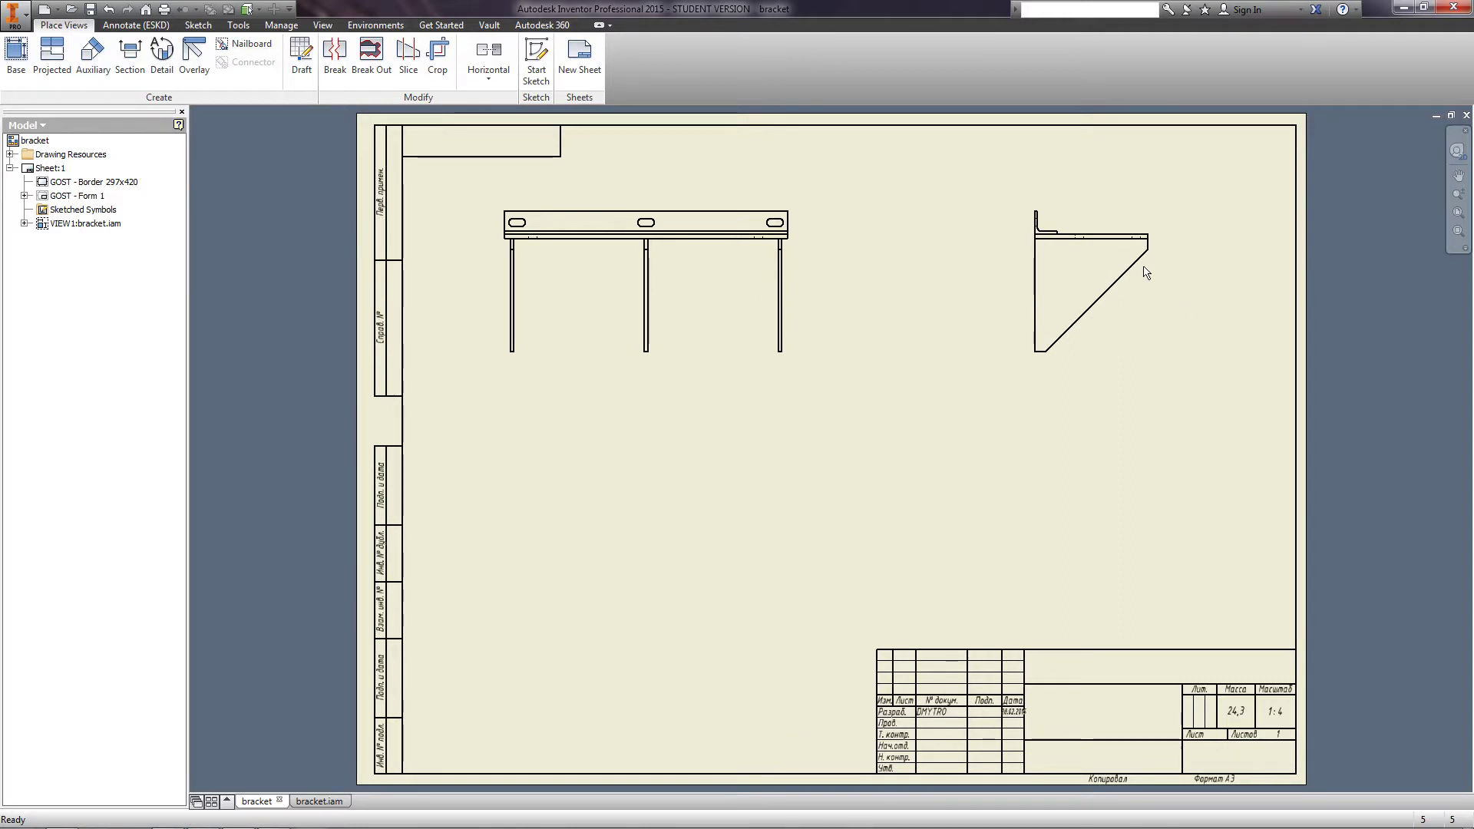
Project a top view below the front view
left_click(581, 264)
left_click(51, 58)
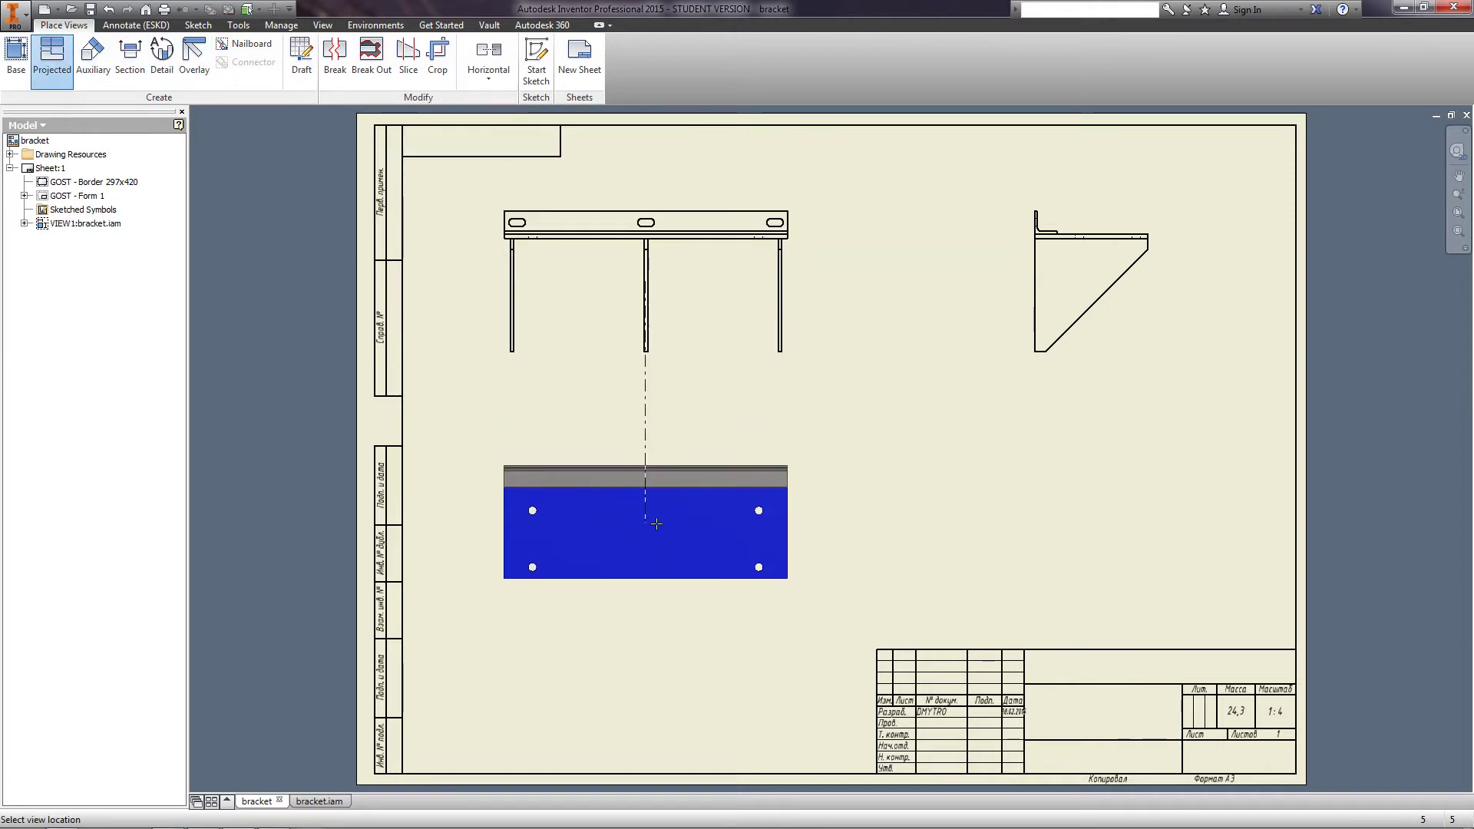
left_click(656, 523)
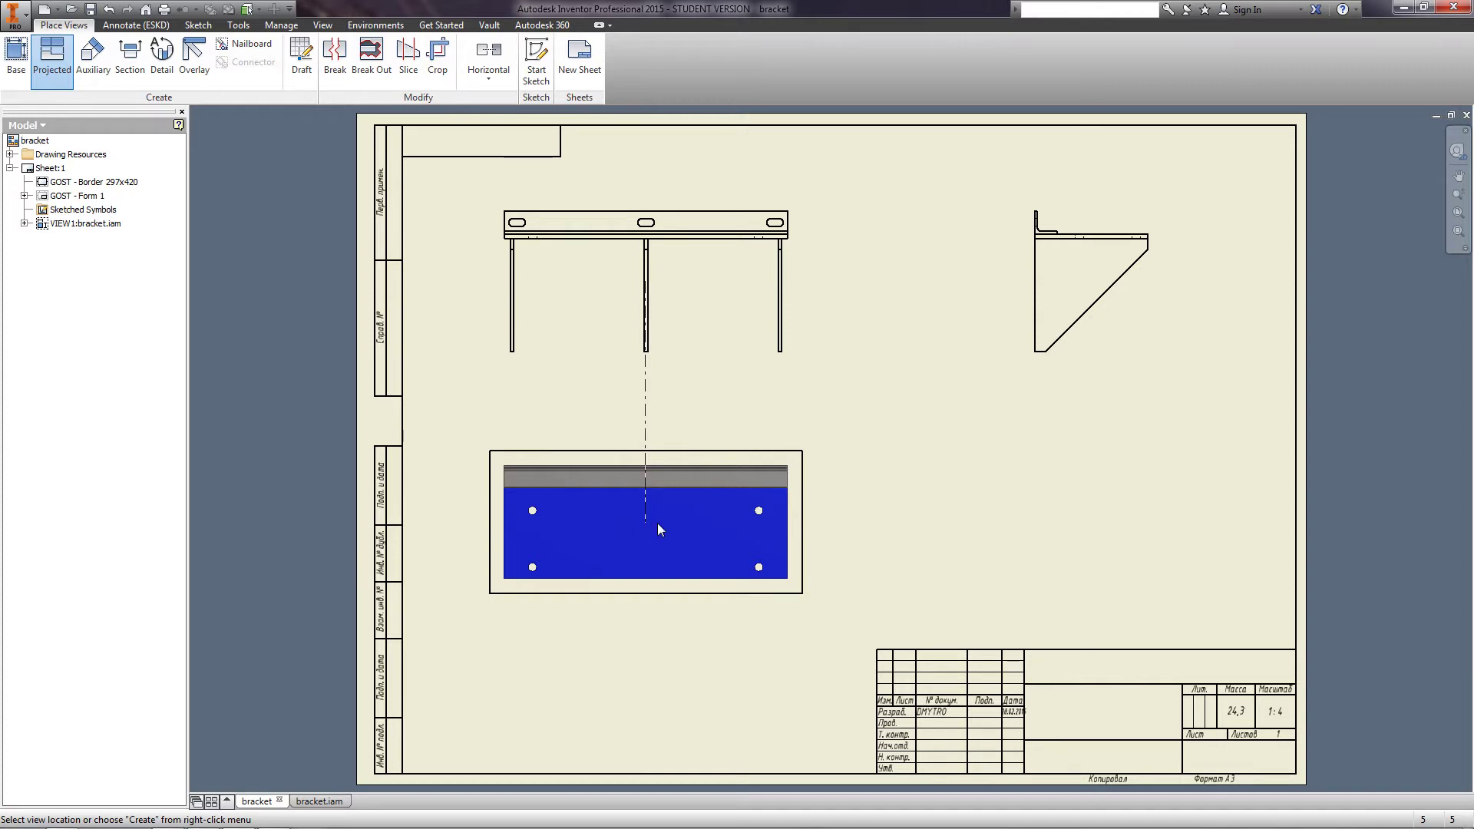
right_click(658, 524)
left_click(703, 521)
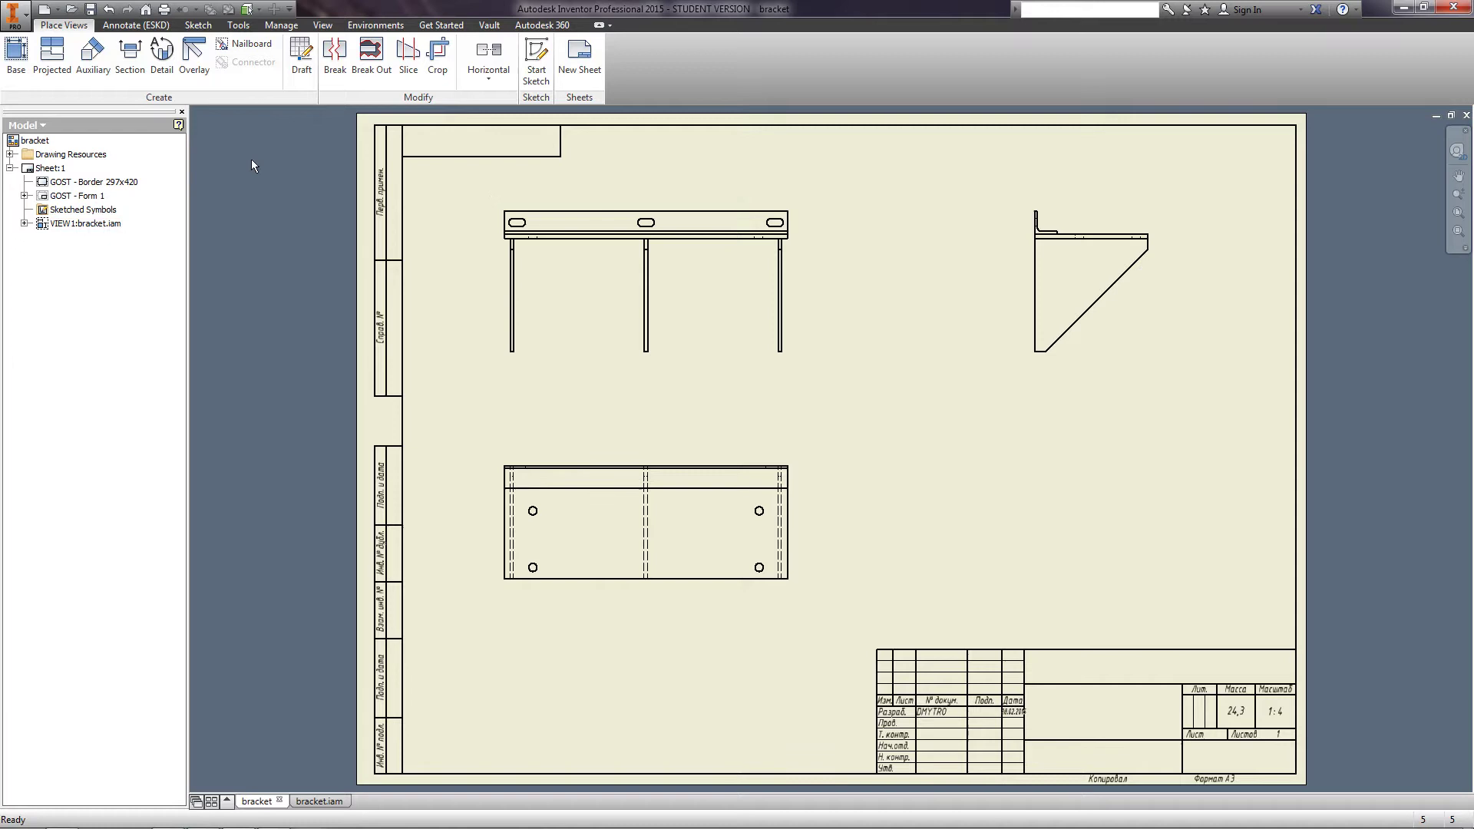
Project an isometric view from the front view at the sheet's lower right
left_click(67, 66)
left_click(618, 261)
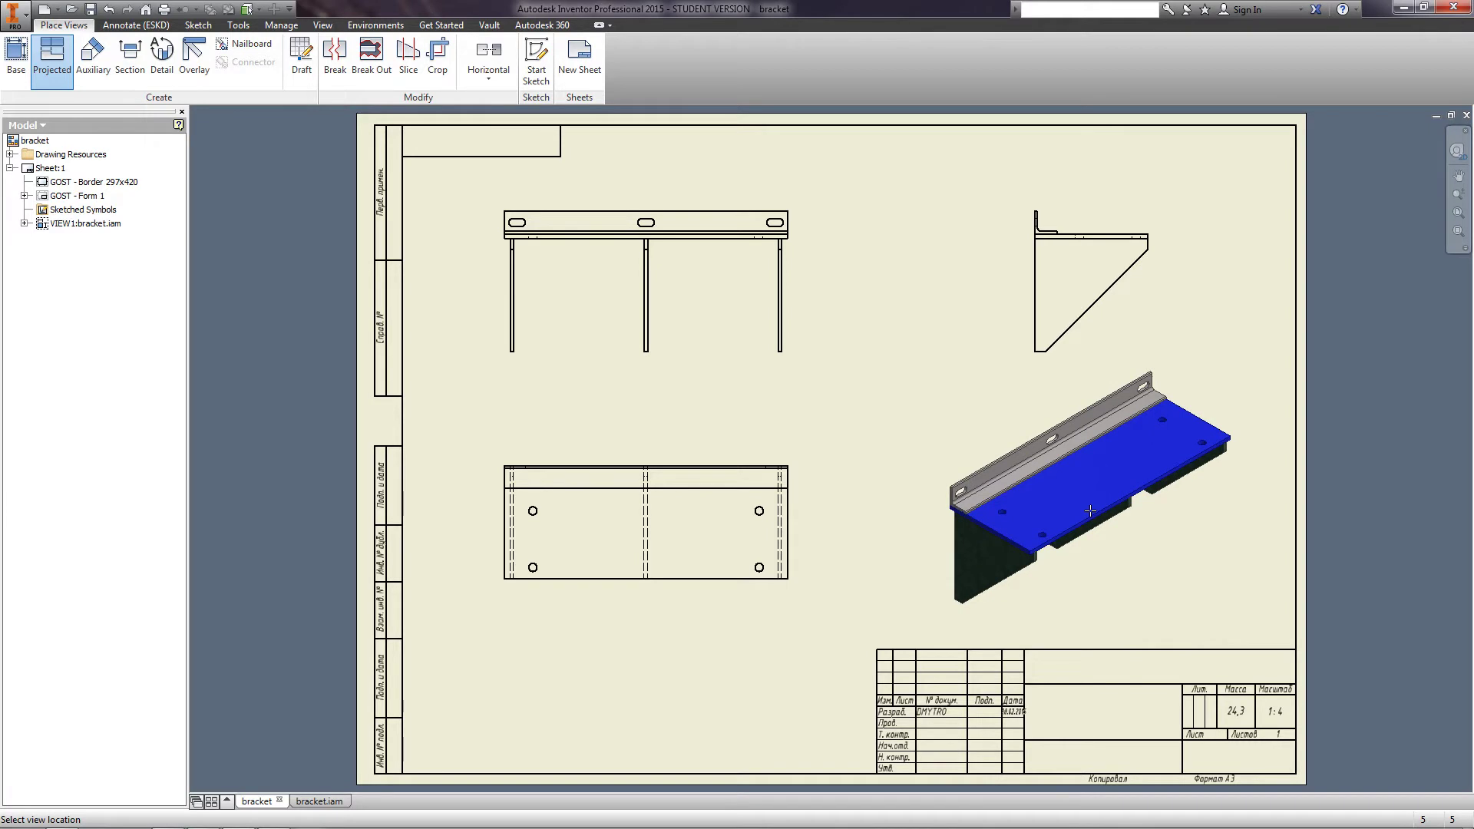
left_click(1090, 510)
right_click(1090, 510)
left_click(1142, 510)
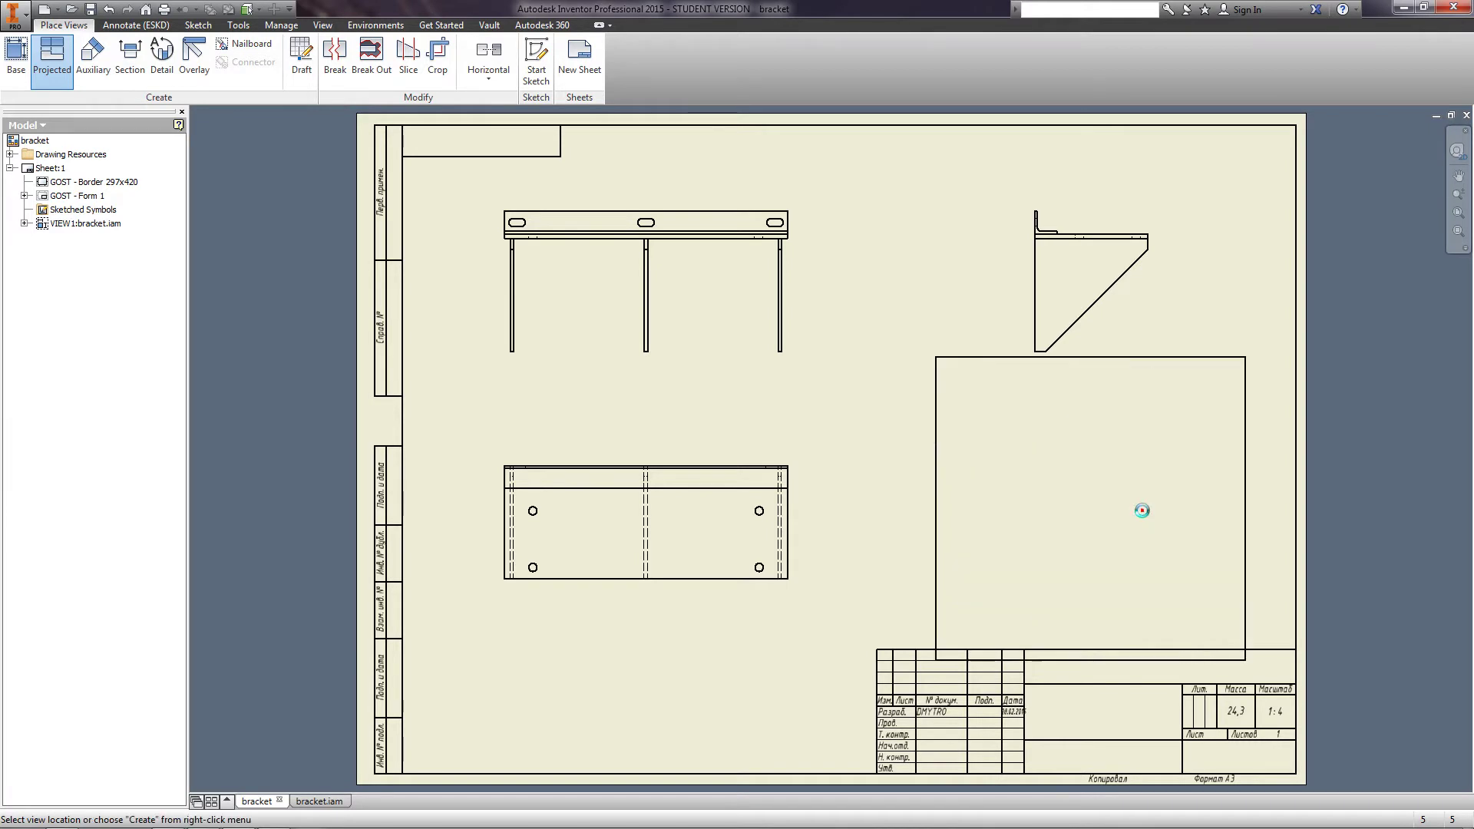
Create detail A of the front view's left slot at 1:2 without hidden lines, placed lower left
left_click(157, 85)
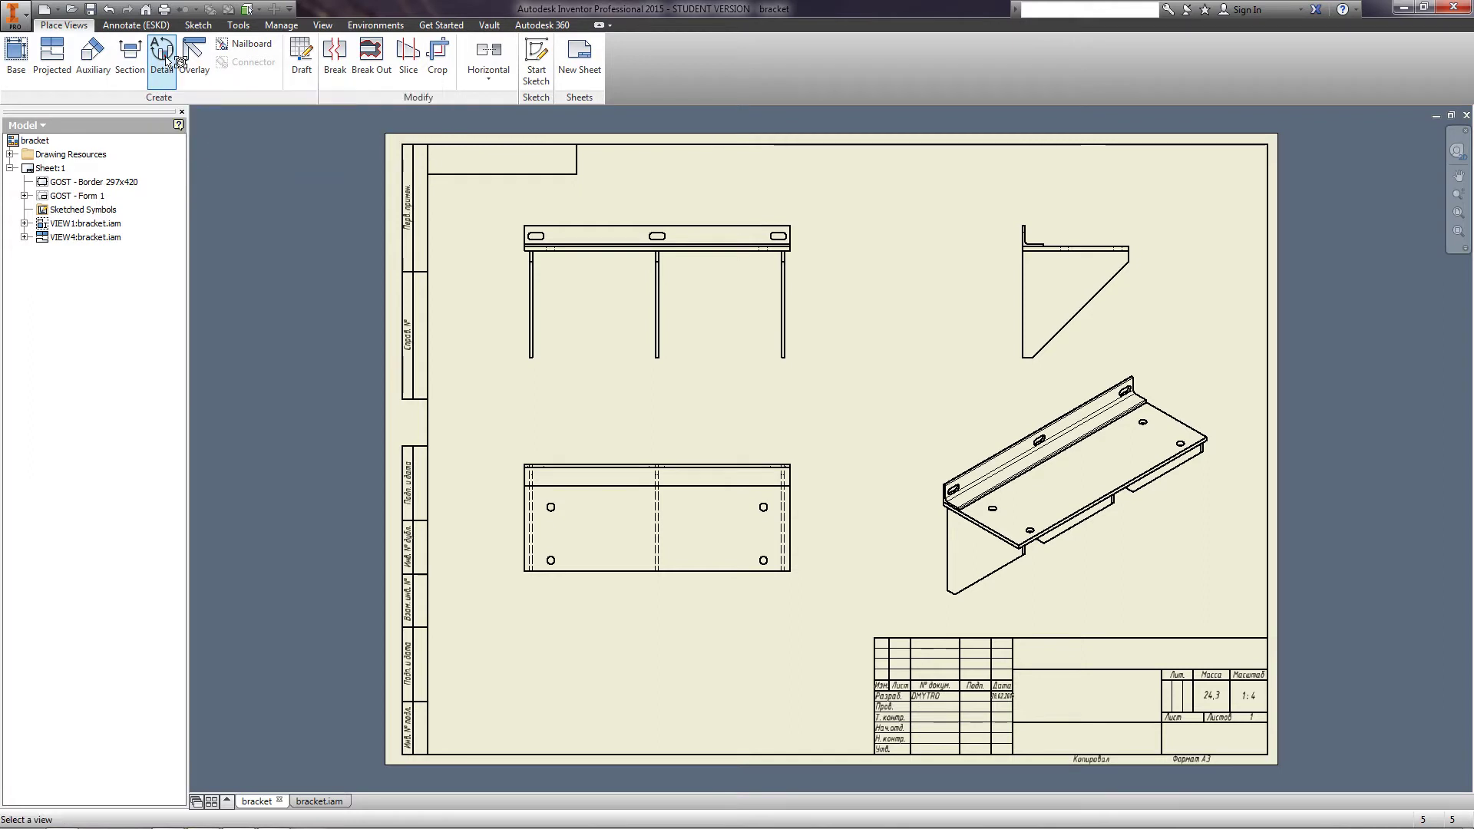
left_click(566, 236)
left_click(376, 172)
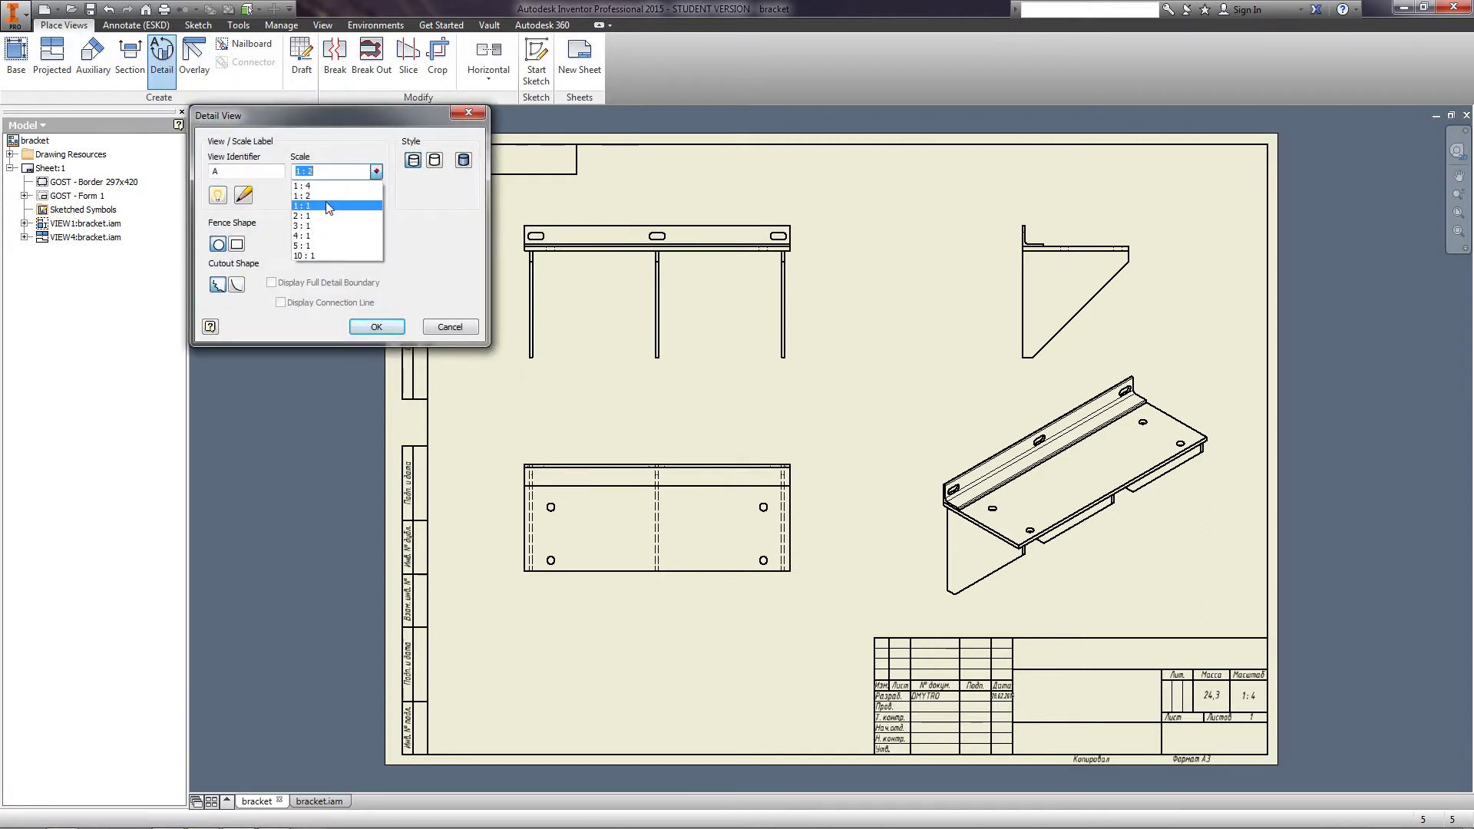
left_click(315, 203)
left_click(436, 161)
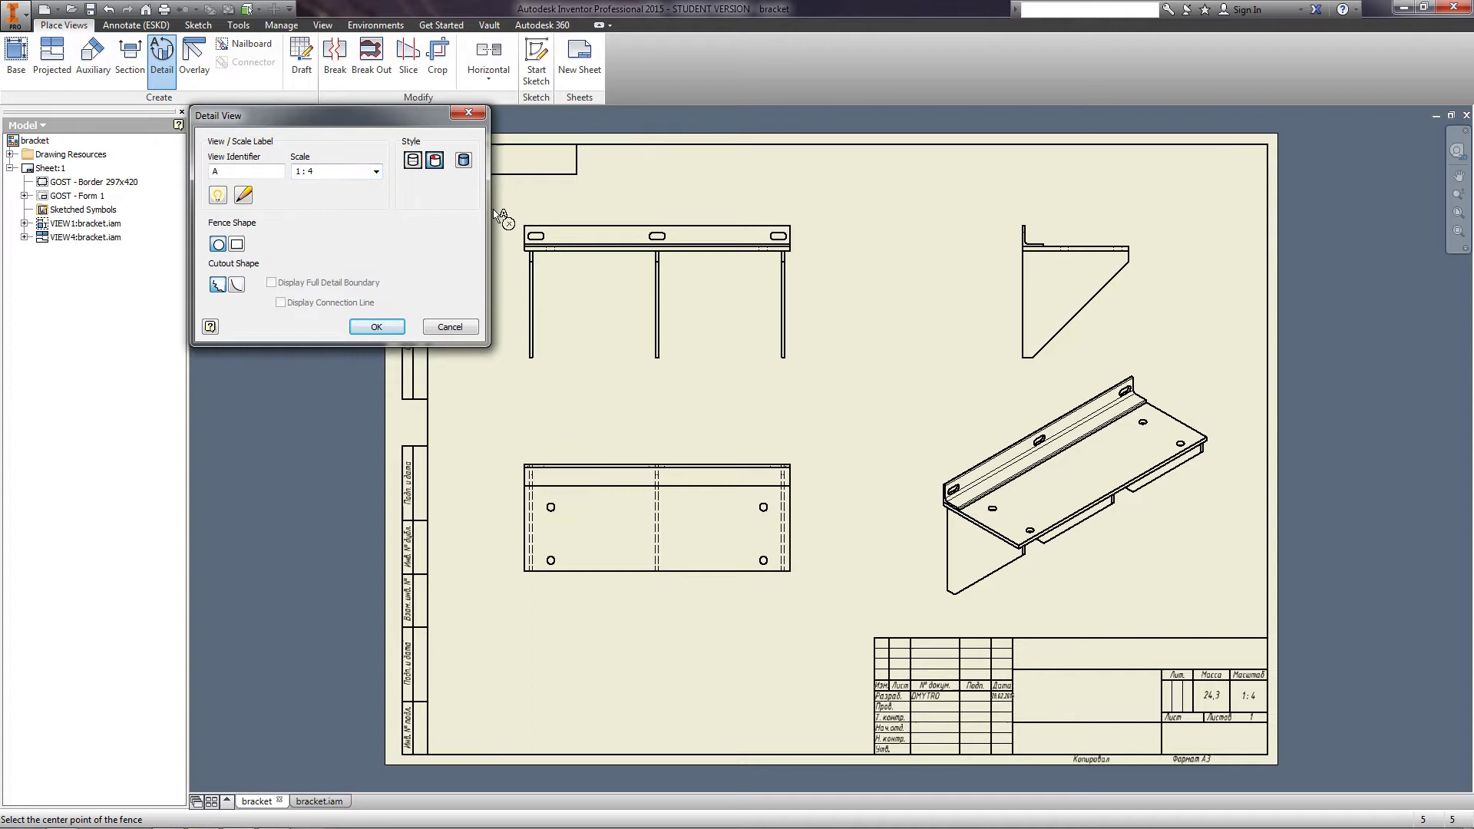
left_click(548, 229)
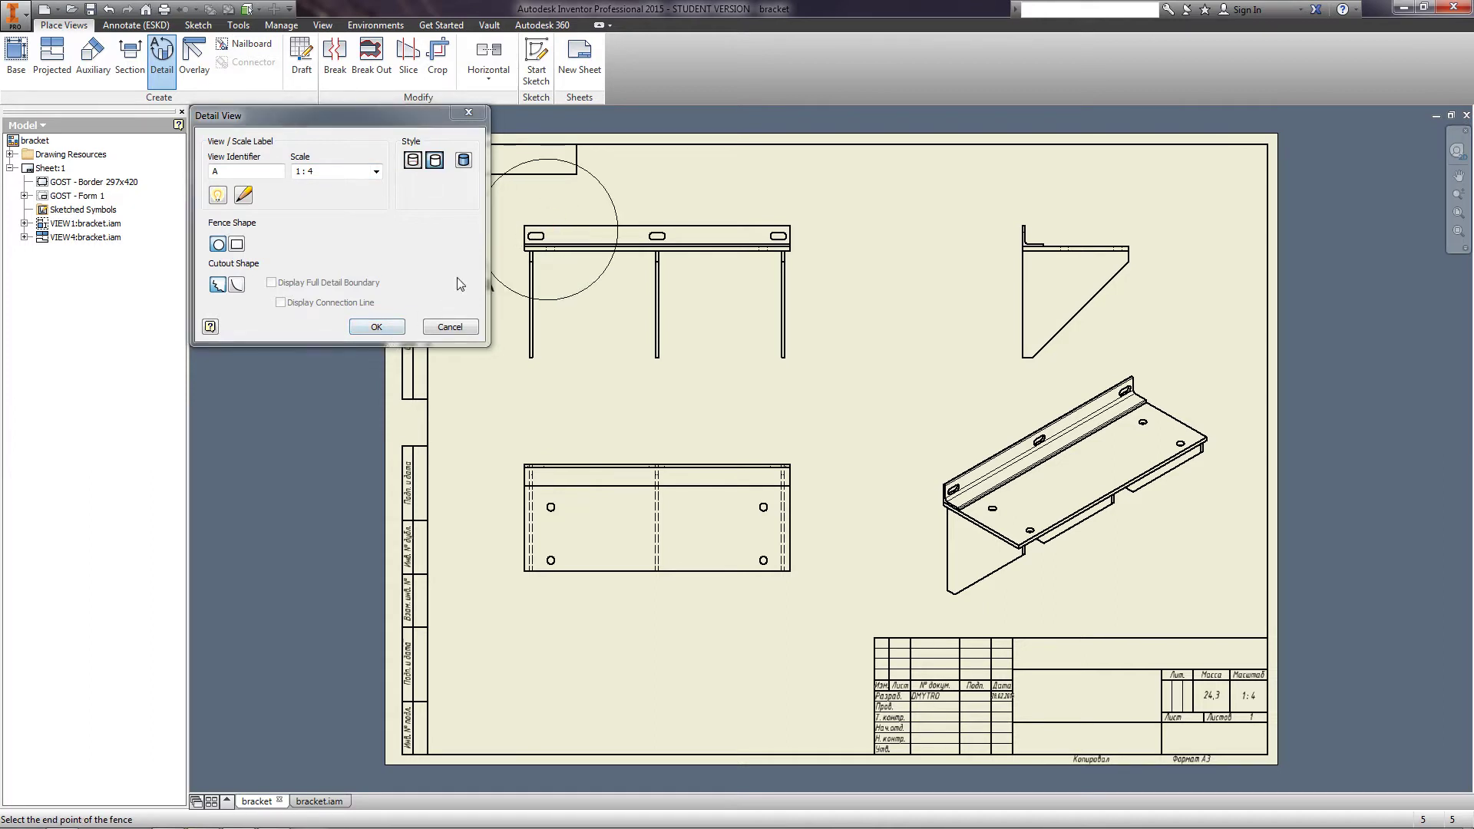
mouse_move(540, 250)
middle_mouse_down()
mouse_move(526, 261)
mouse_move(645, 234)
middle_mouse_up()
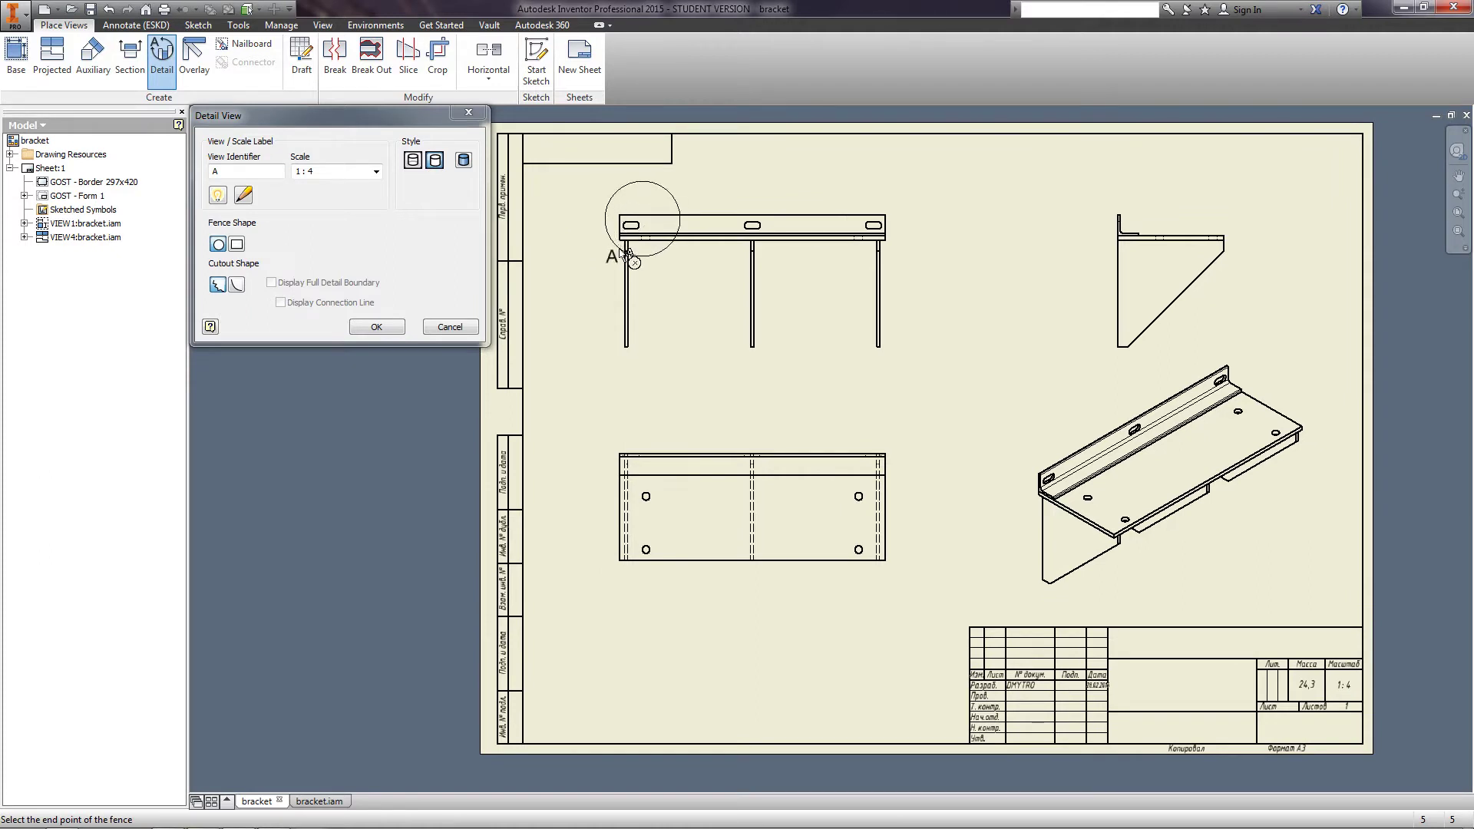
left_click(622, 244)
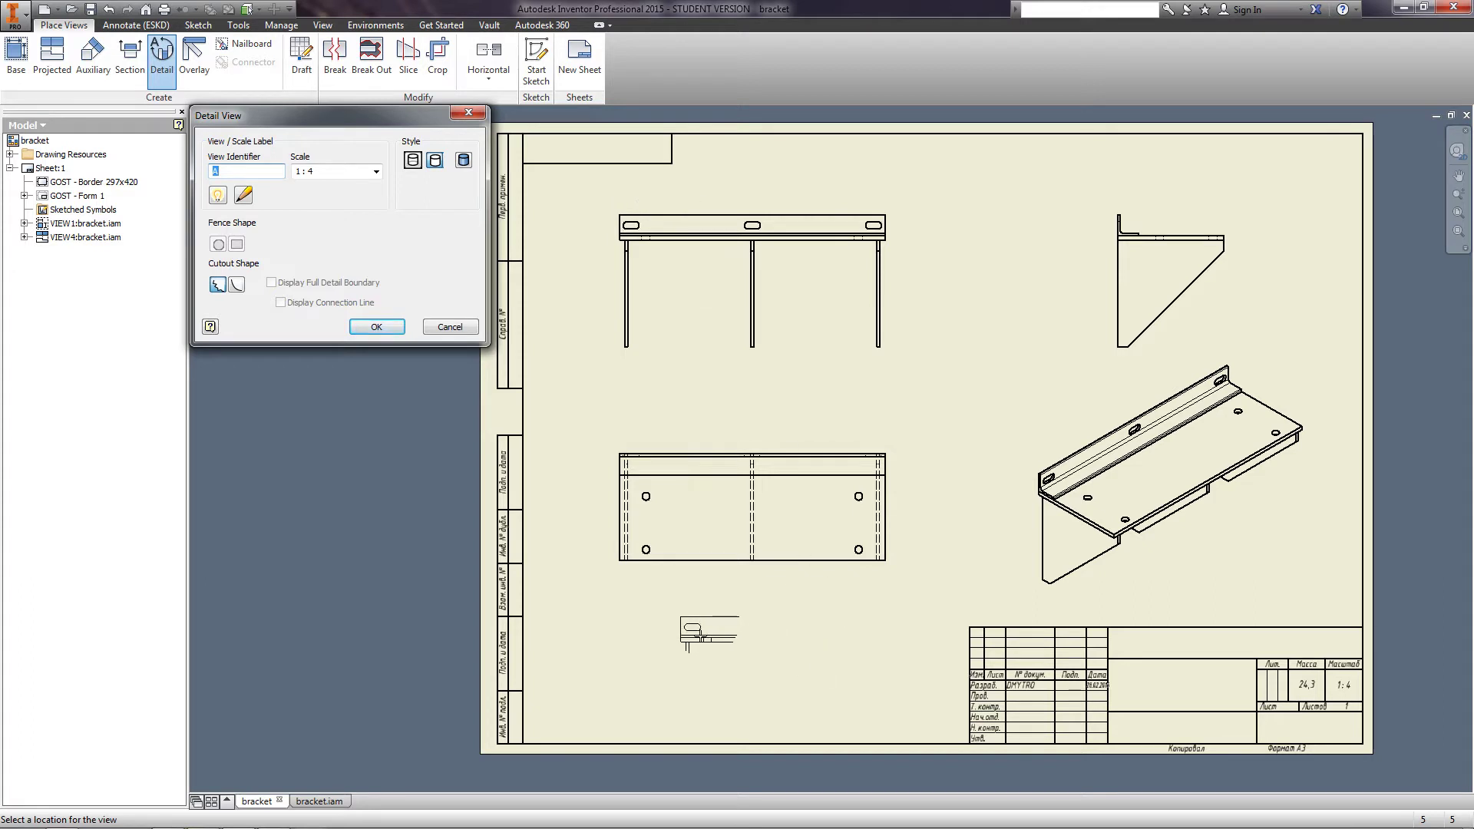
left_click(664, 649)
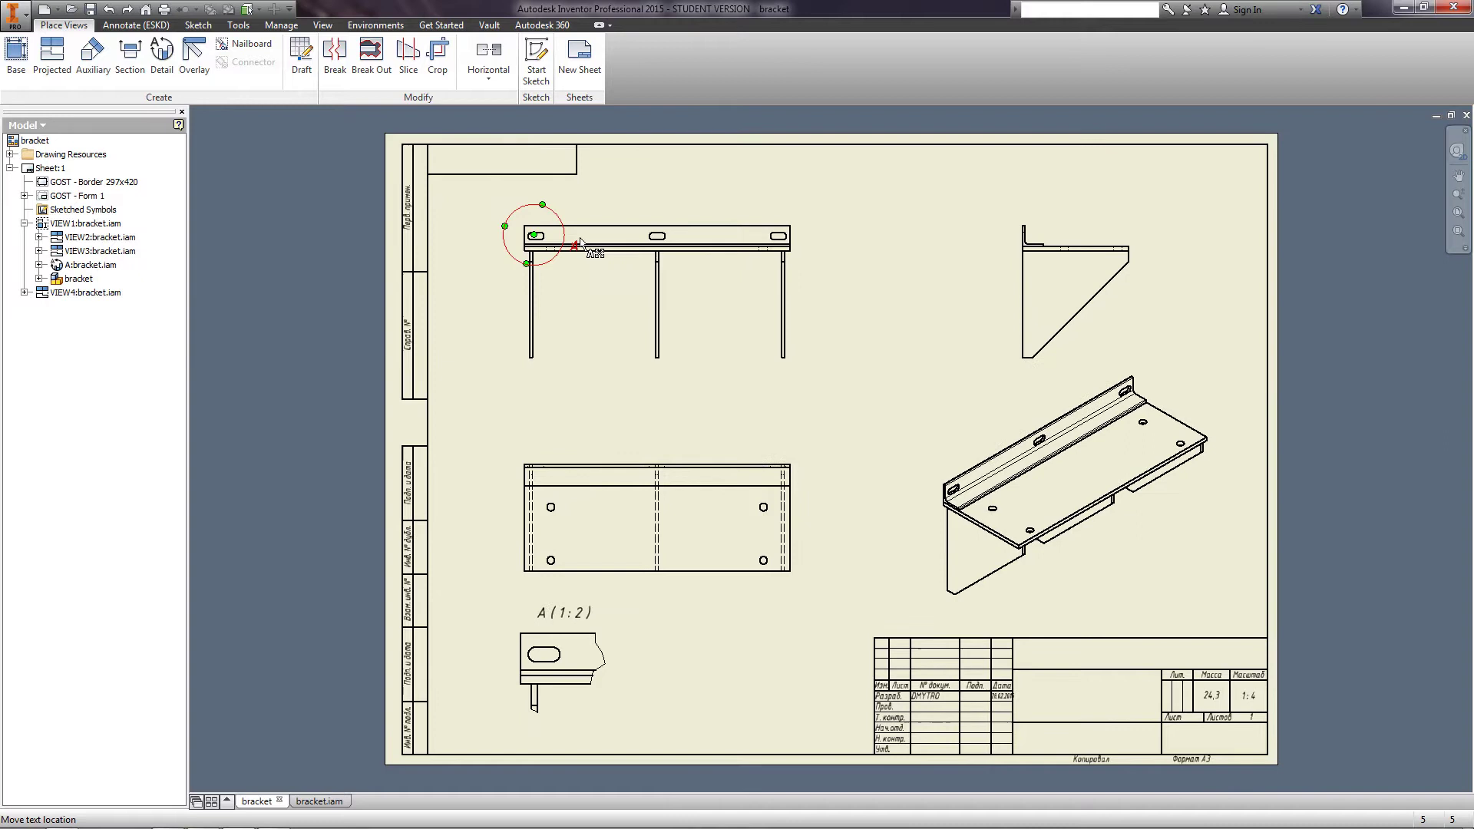
left_click_drag(580, 252, 516, 192)
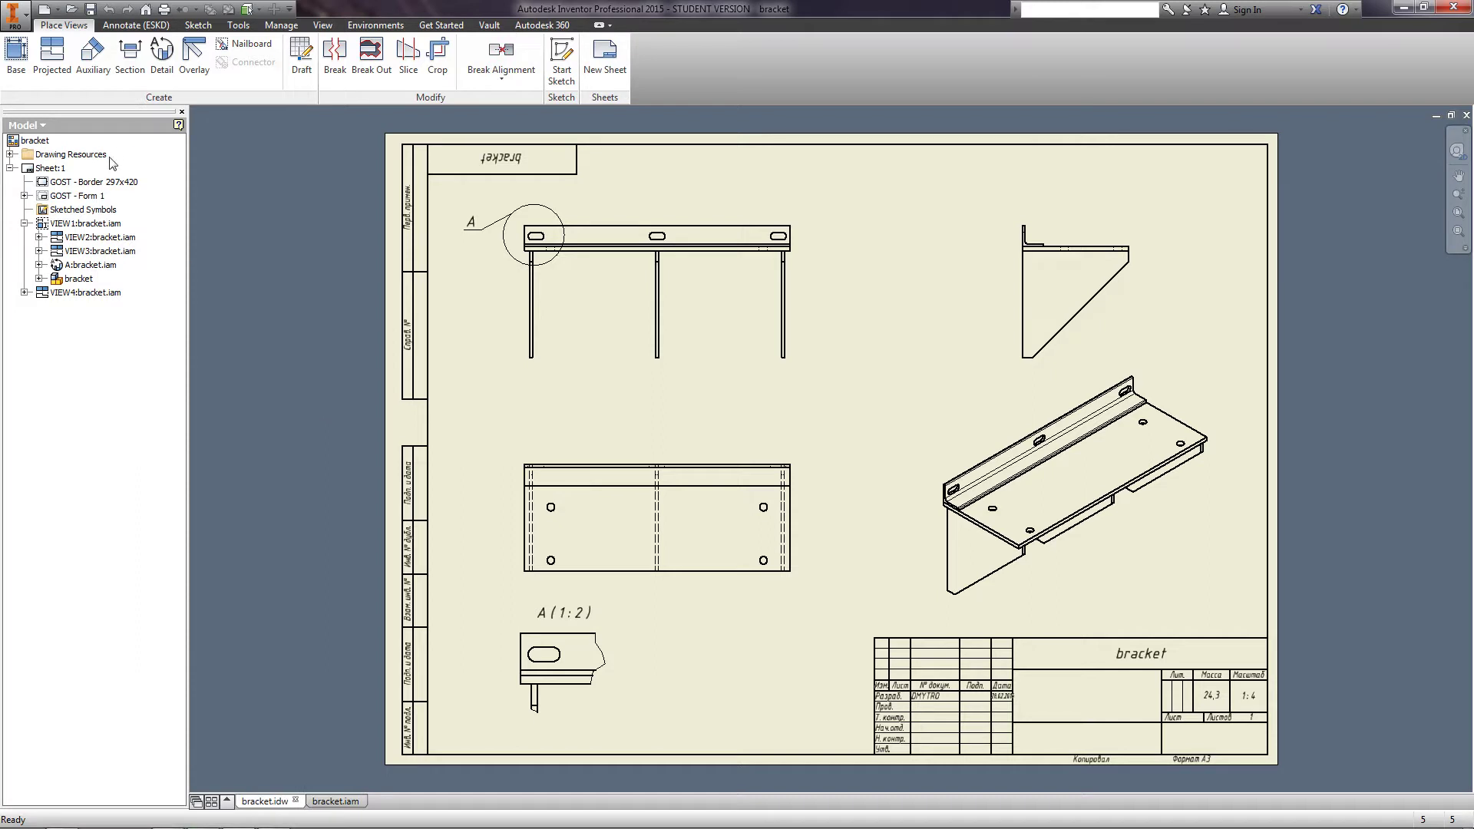
Enter 'first drawing' in the title block's large field and open the Material list
left_click(136, 24)
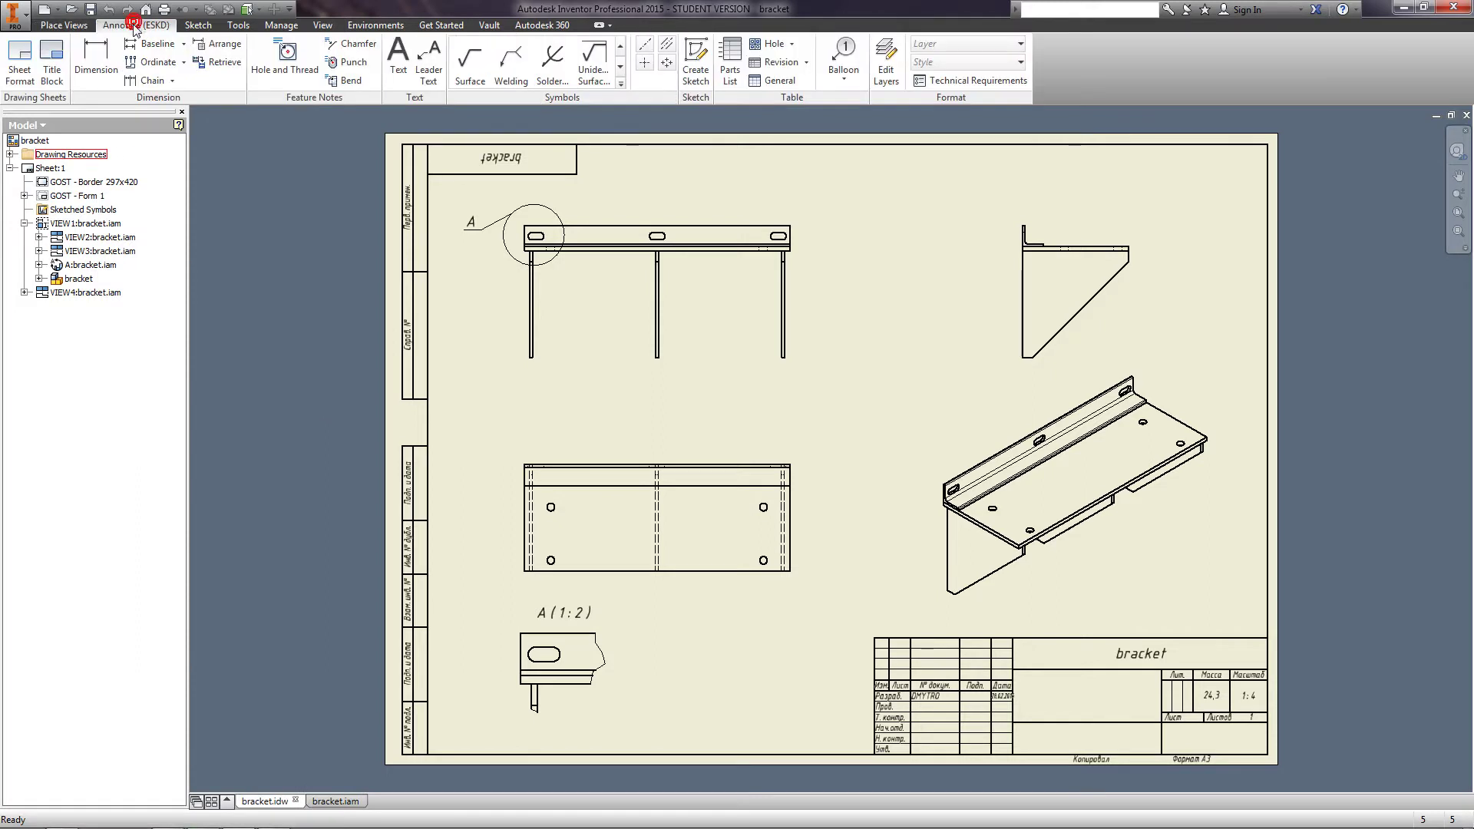
left_click(52, 70)
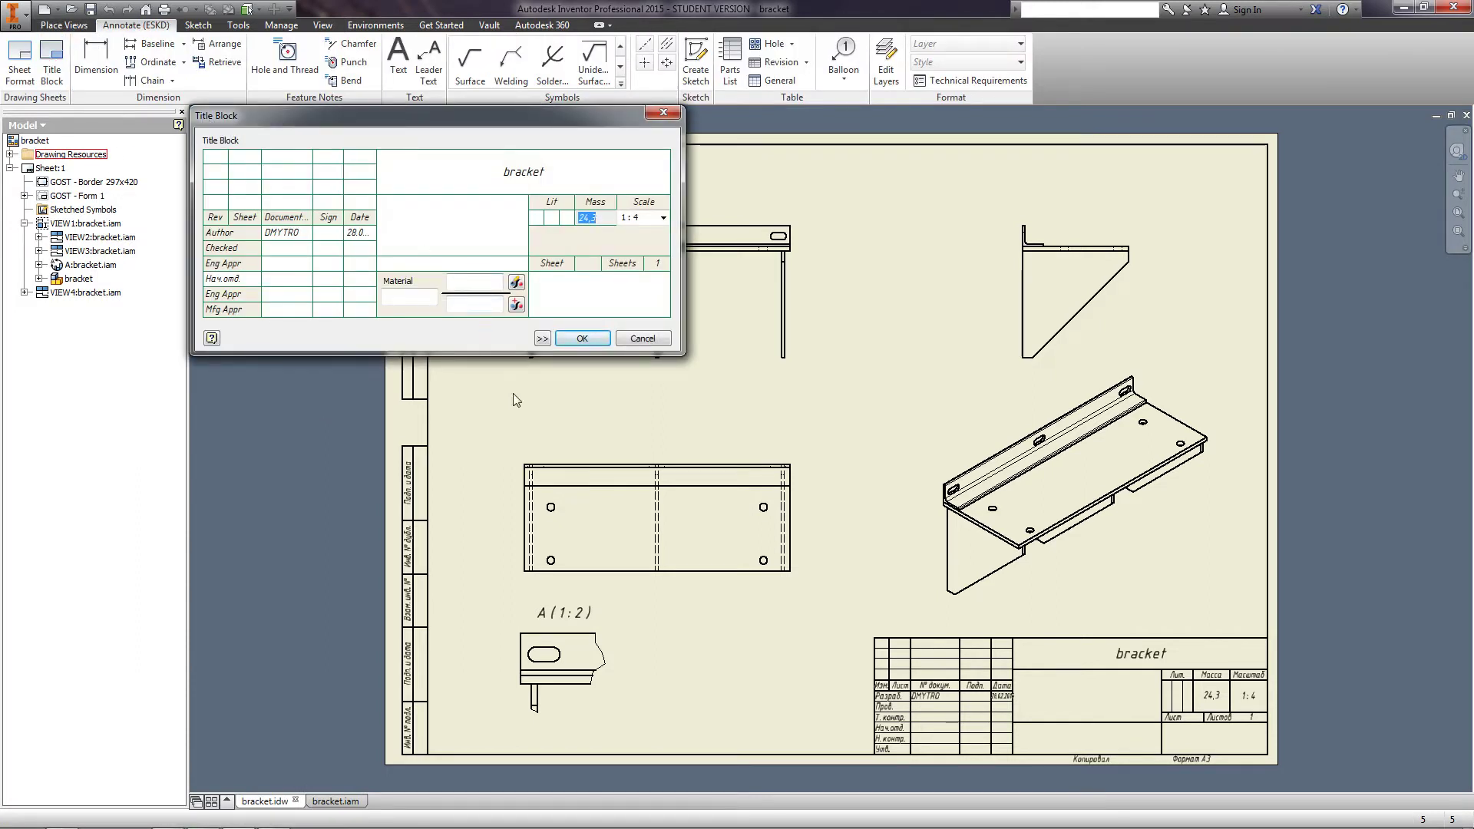
left_click(470, 240)
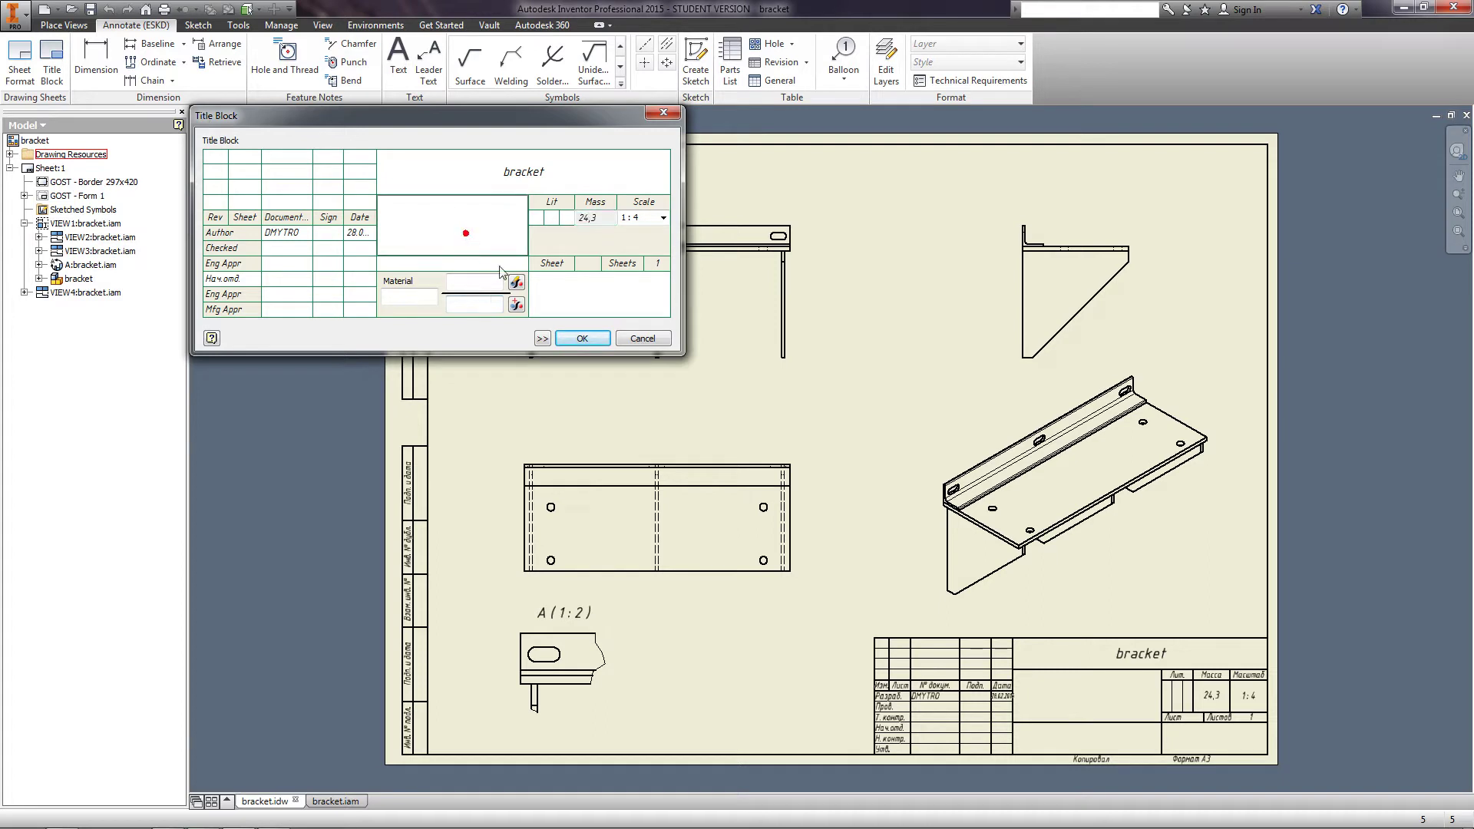
left_click(491, 231)
type("first drawing")
left_click(462, 189)
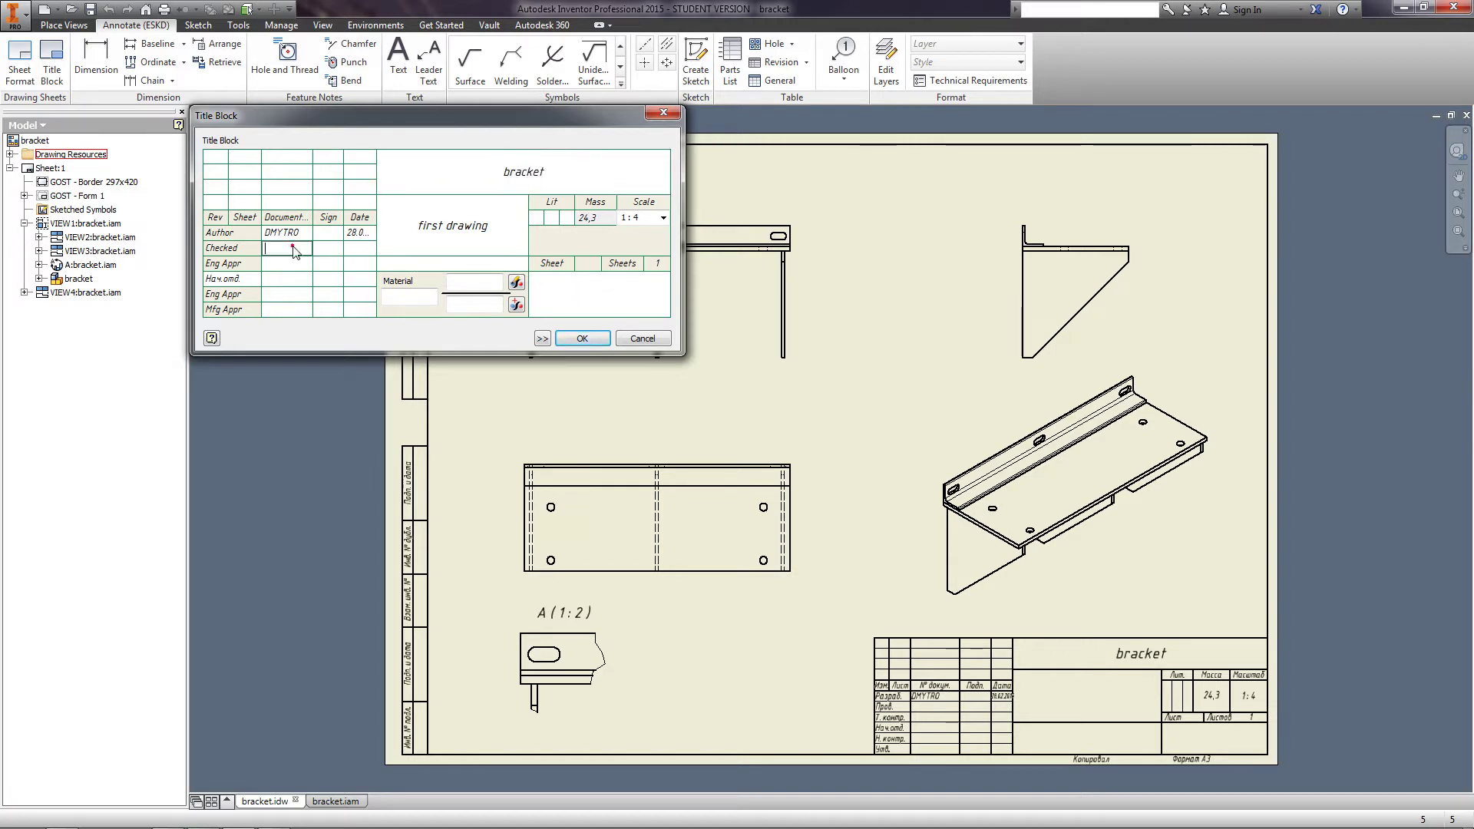
left_click(611, 241)
left_click(516, 283)
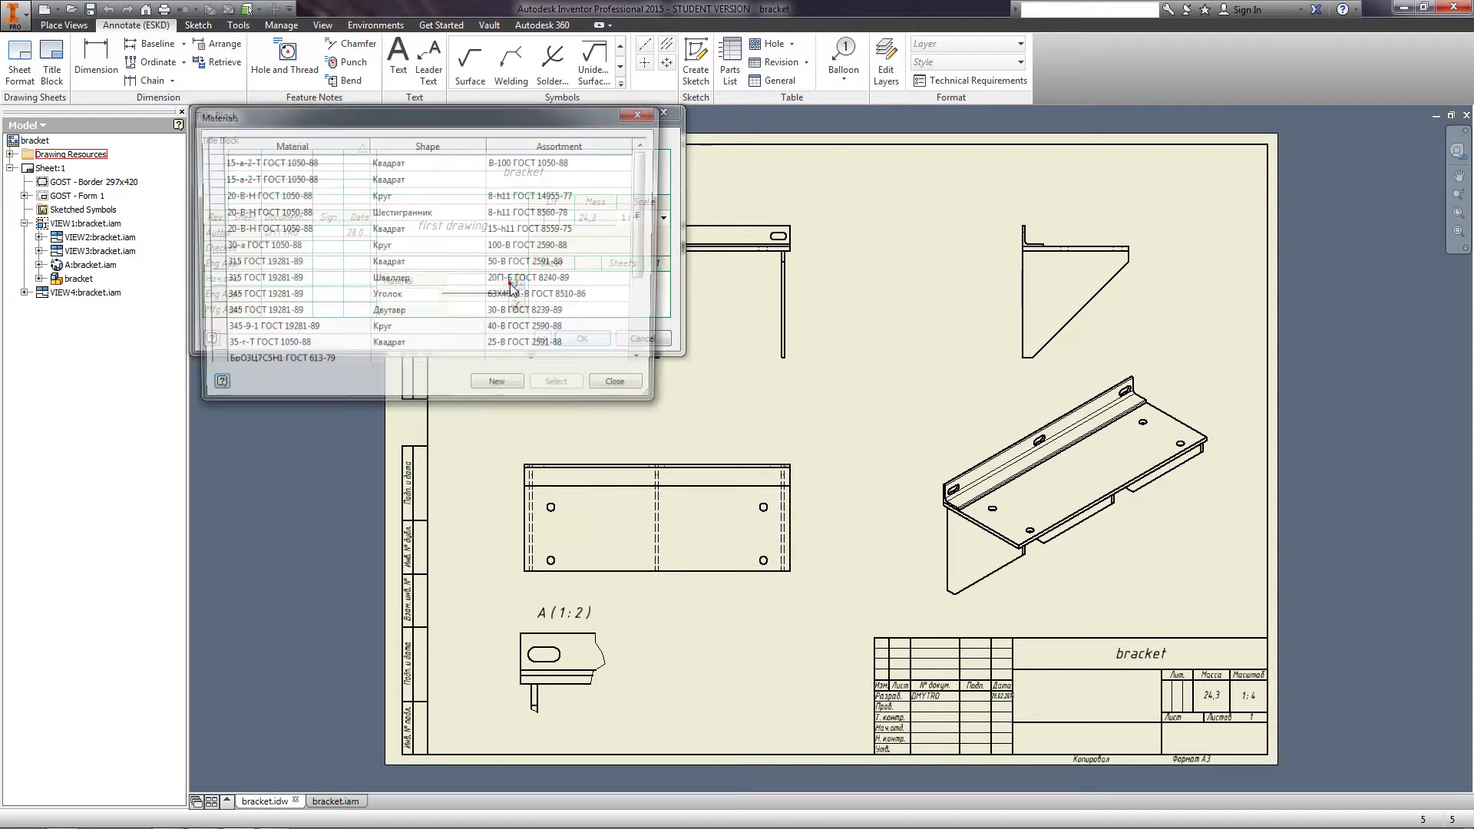
Choose the 345 ГОСТ 19281-89 angle material and review options for the Mass value 24,3
left_click(384, 303)
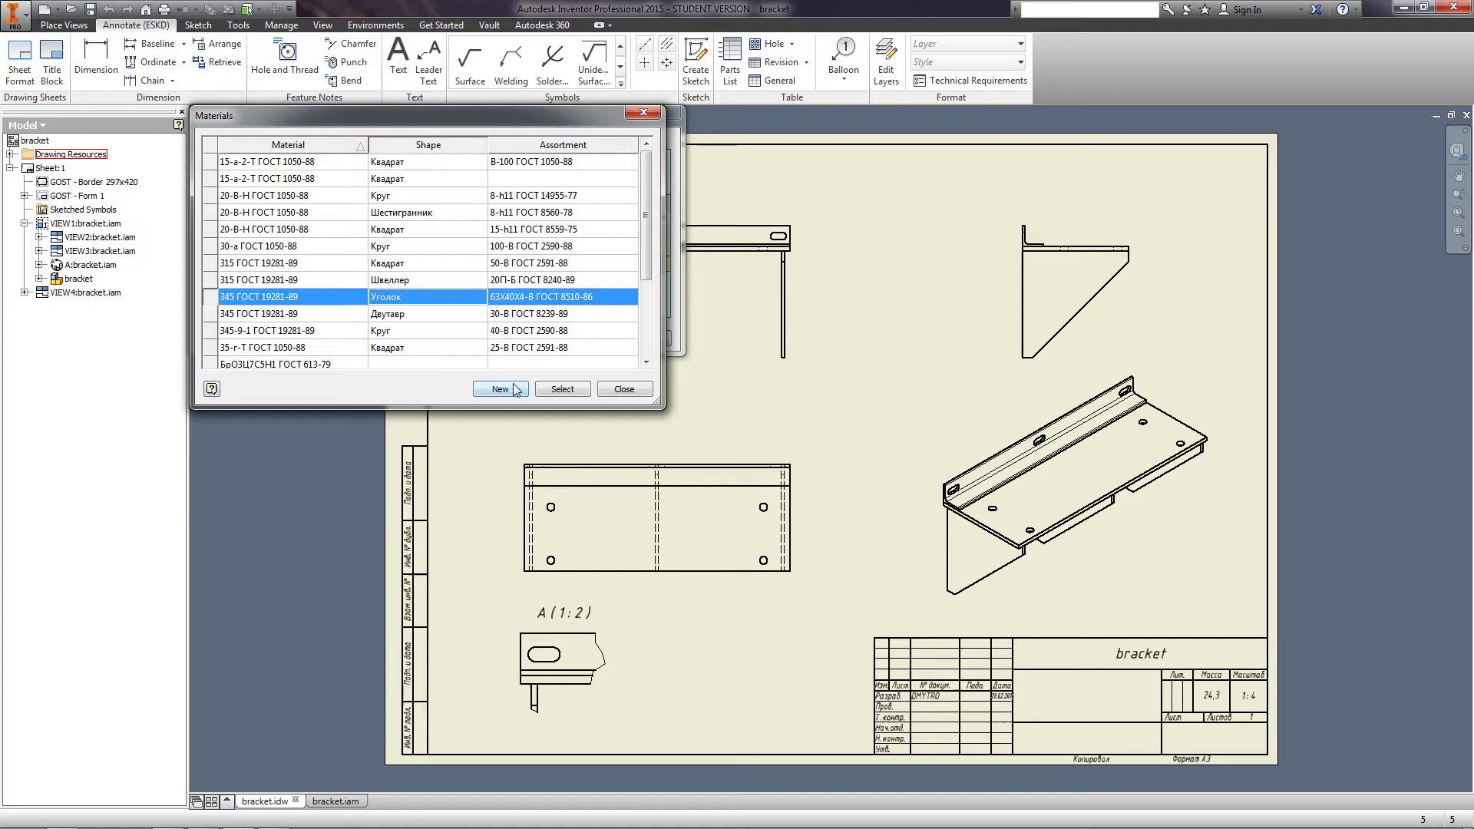
left_click(574, 390)
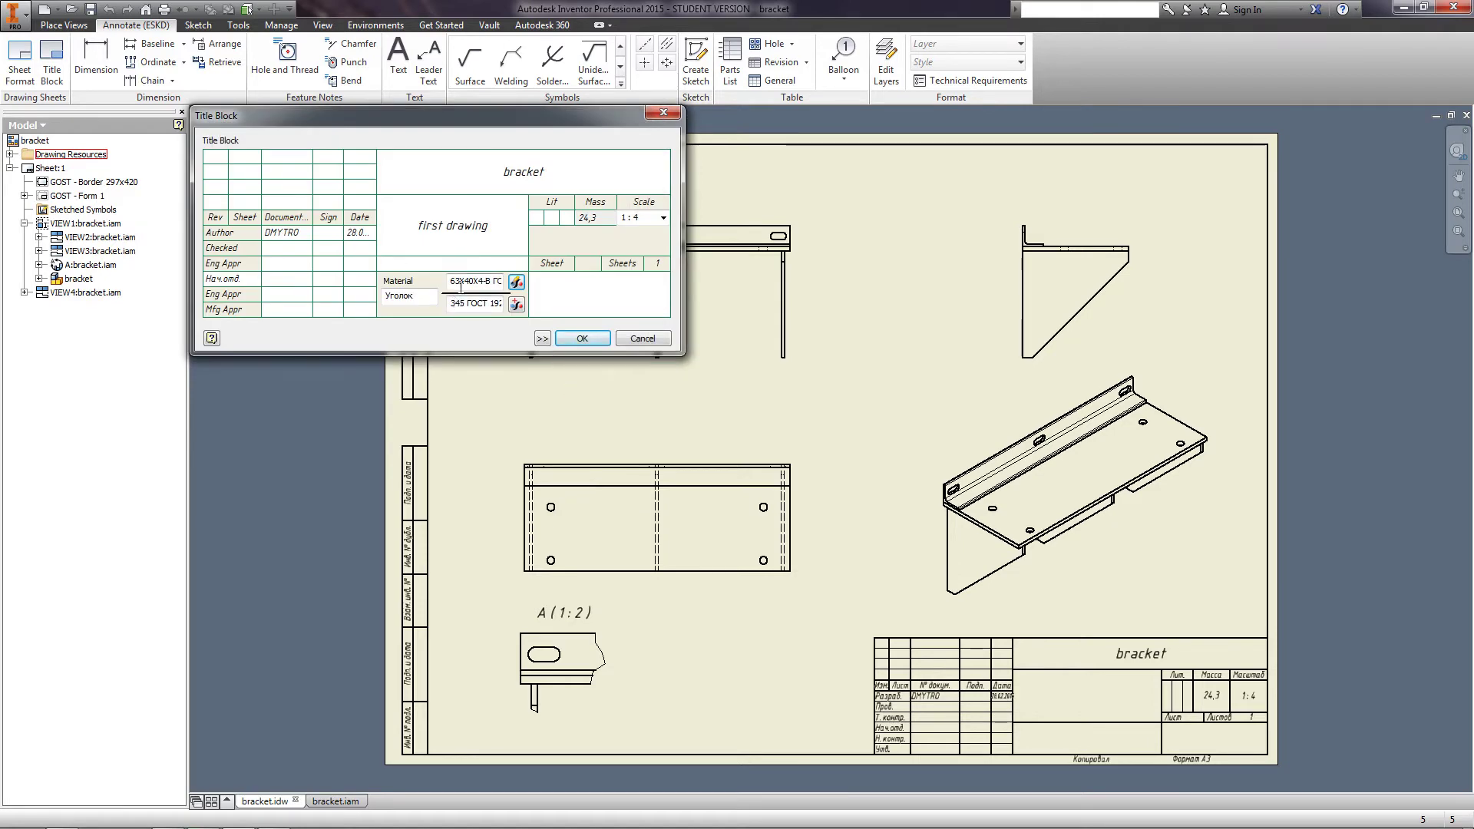
left_click_drag(608, 218, 583, 221)
right_click(603, 217)
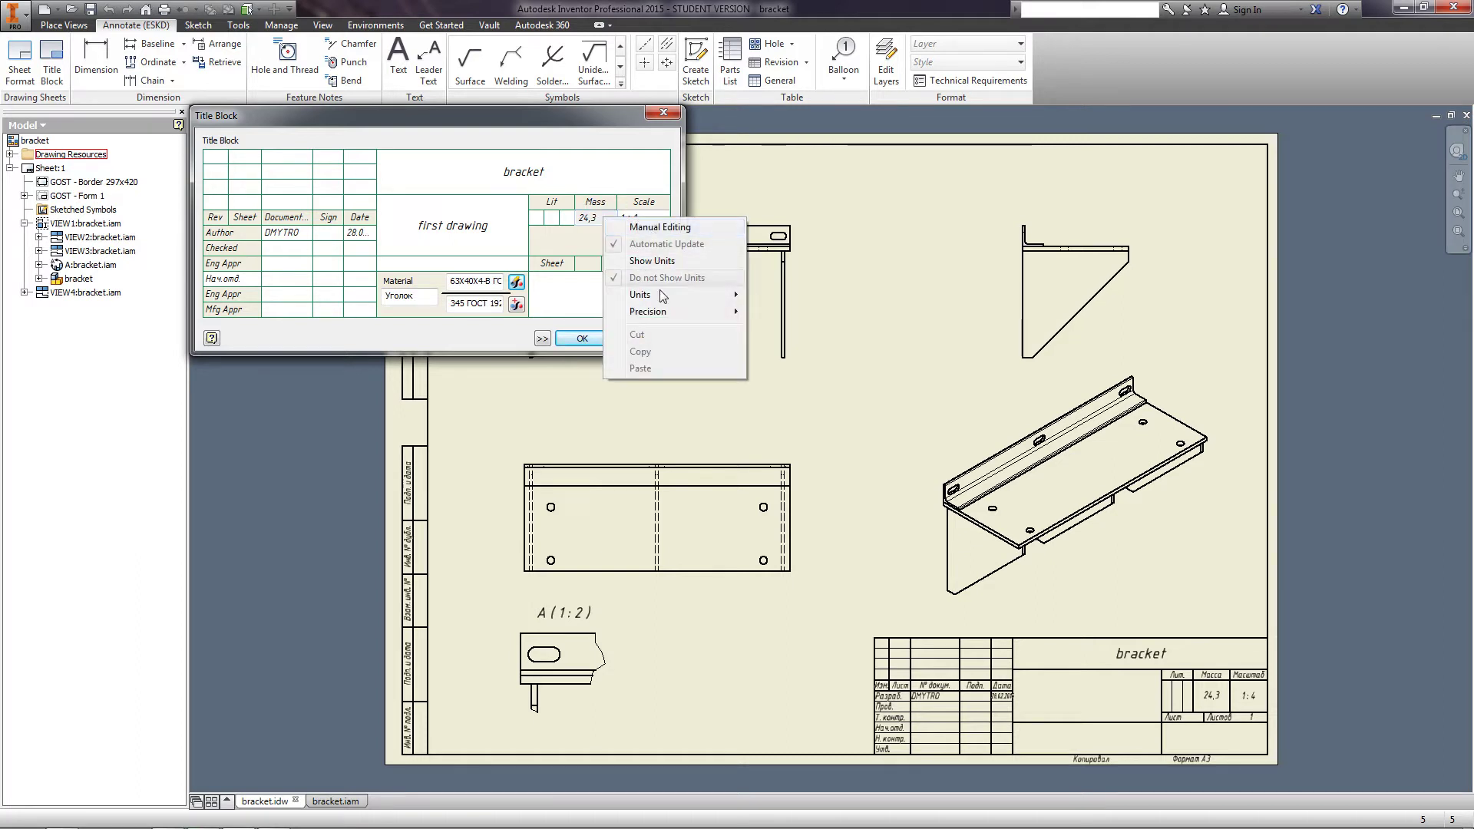
mouse_move(664, 295)
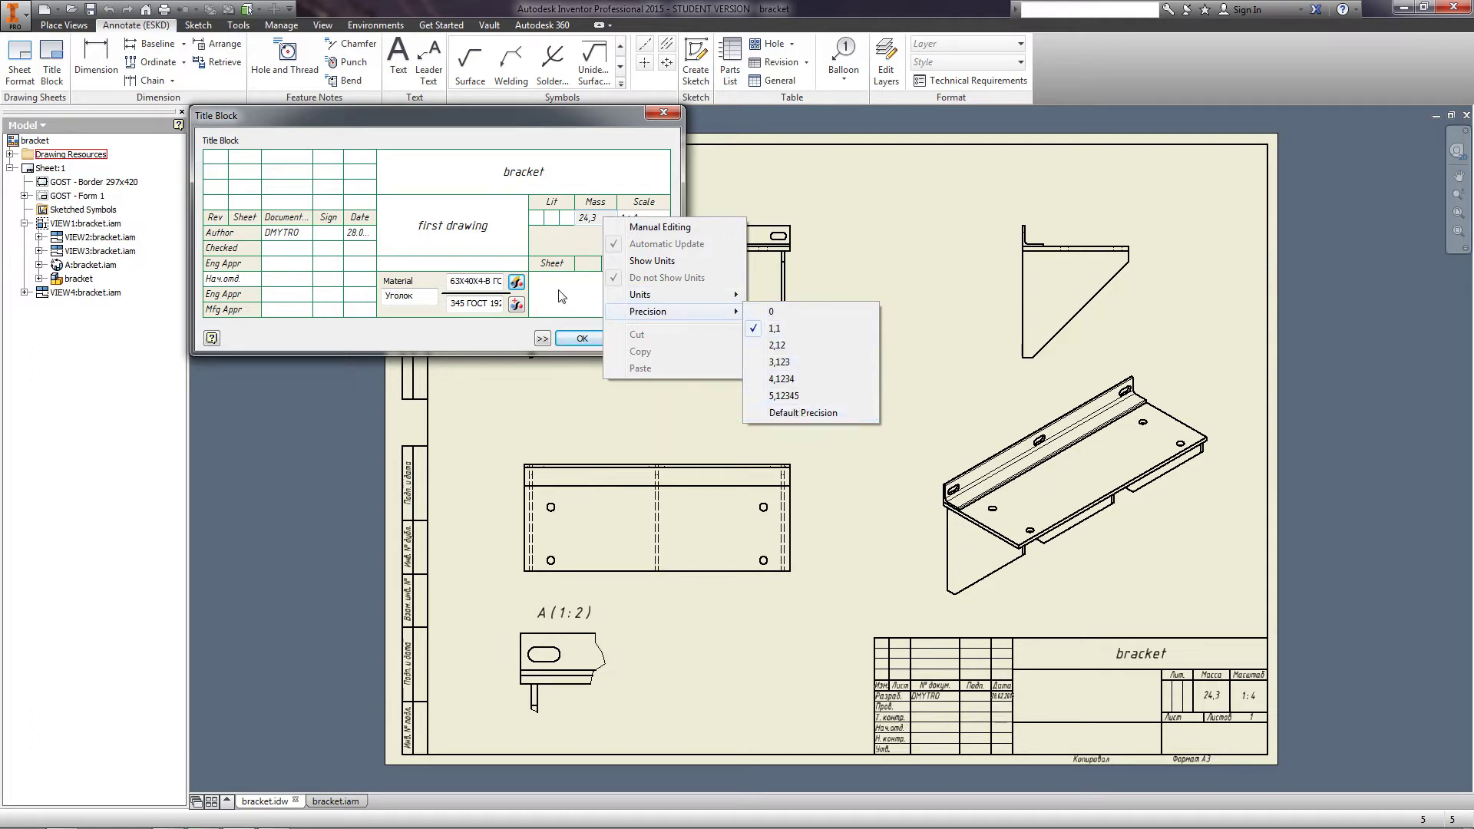
left_click(553, 248)
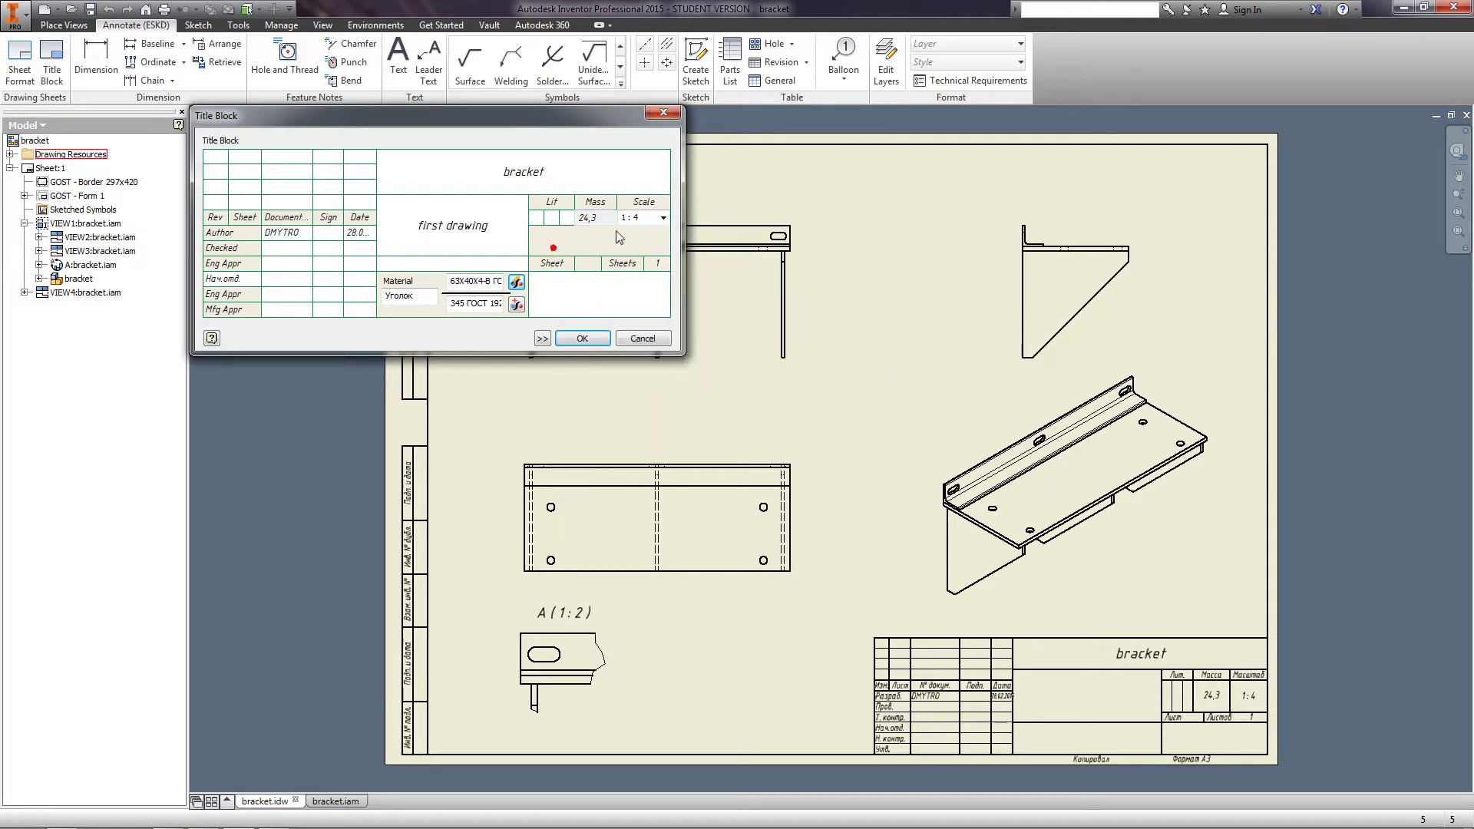
Keep scale 1:4, enter topinventortutorials.com in the lower-right cell, and apply the title block
left_click(672, 218)
left_click(663, 218)
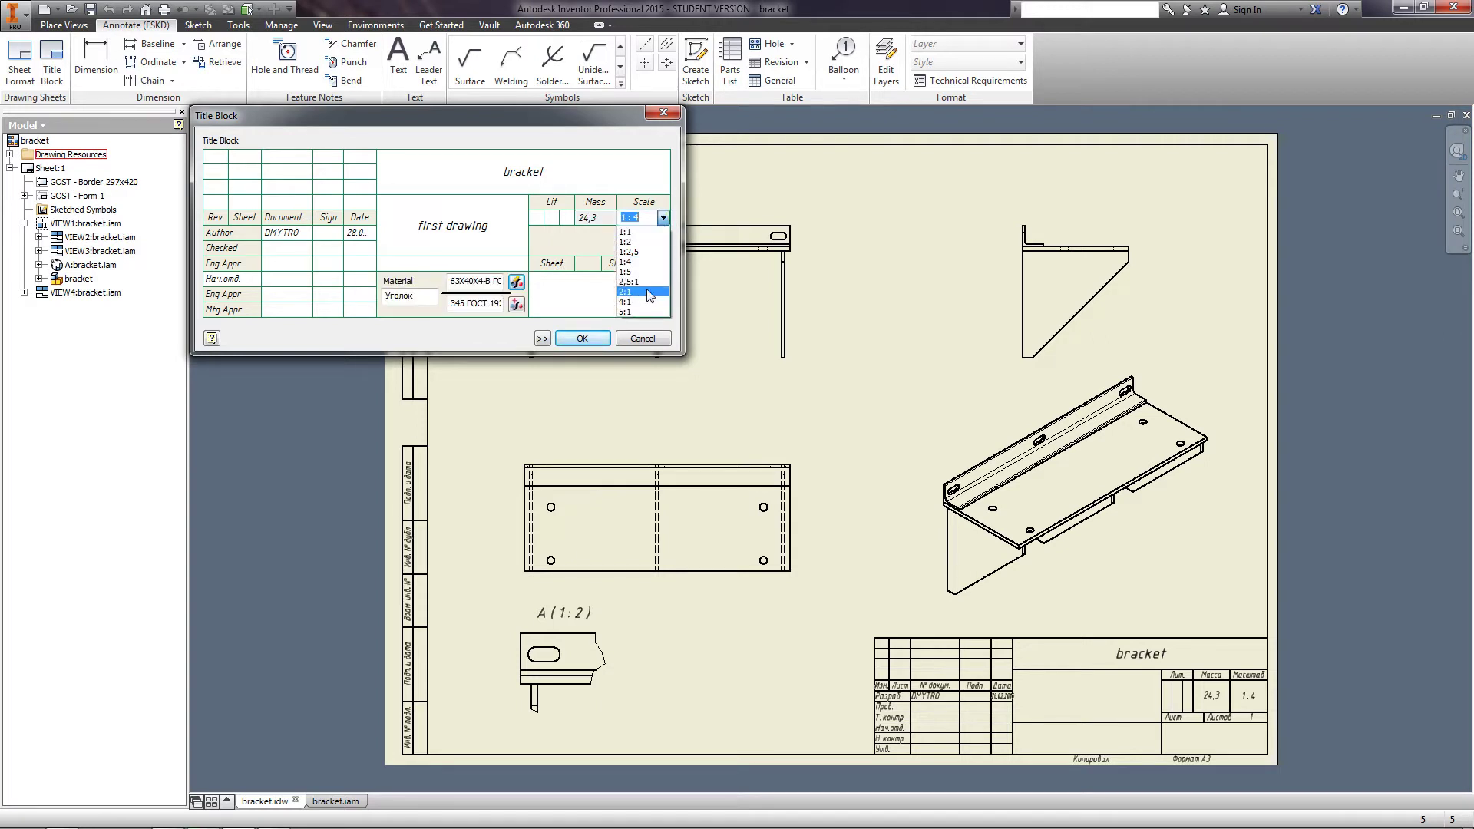
left_click(629, 175)
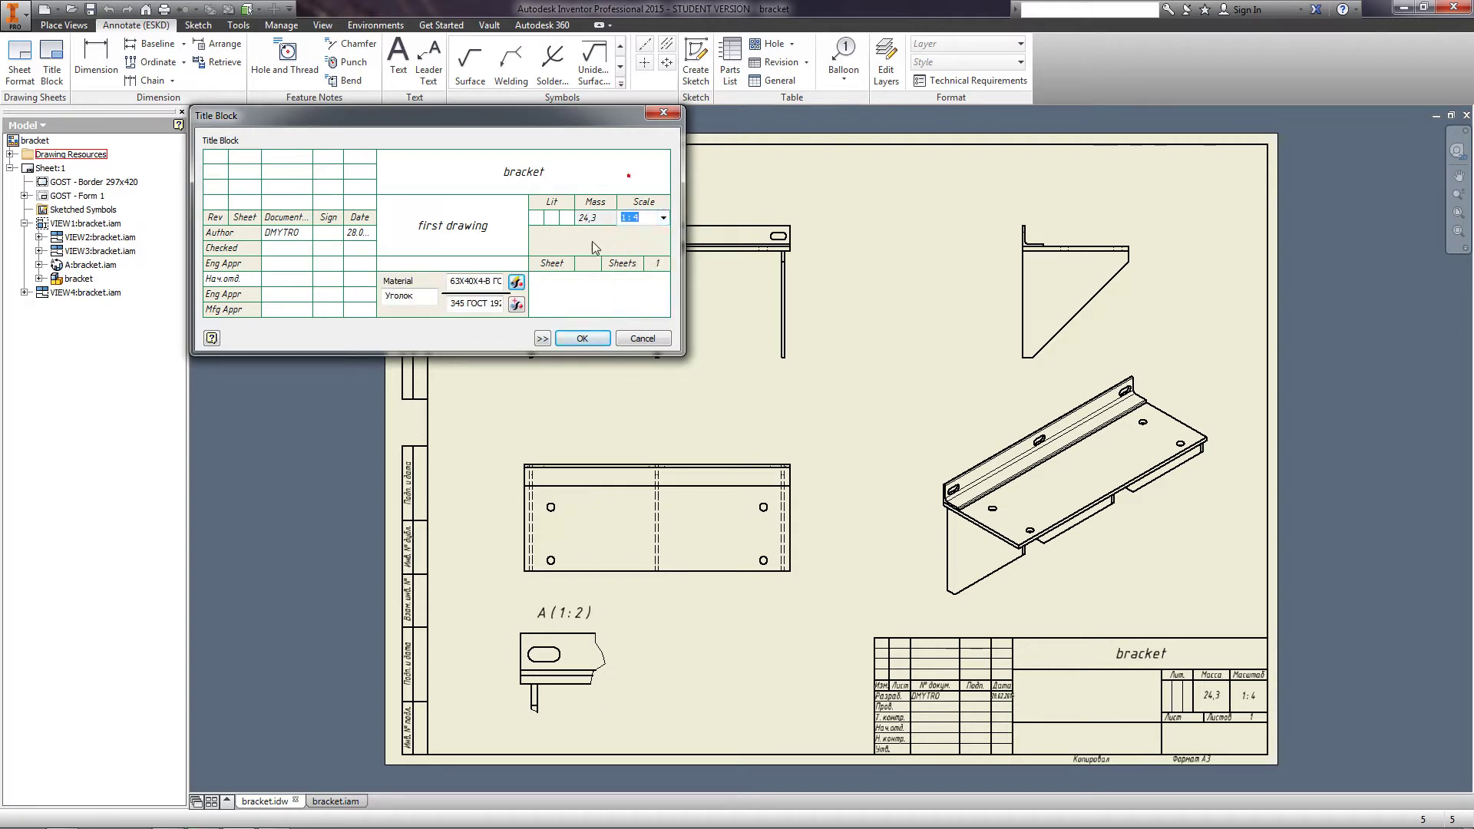
left_click(566, 292)
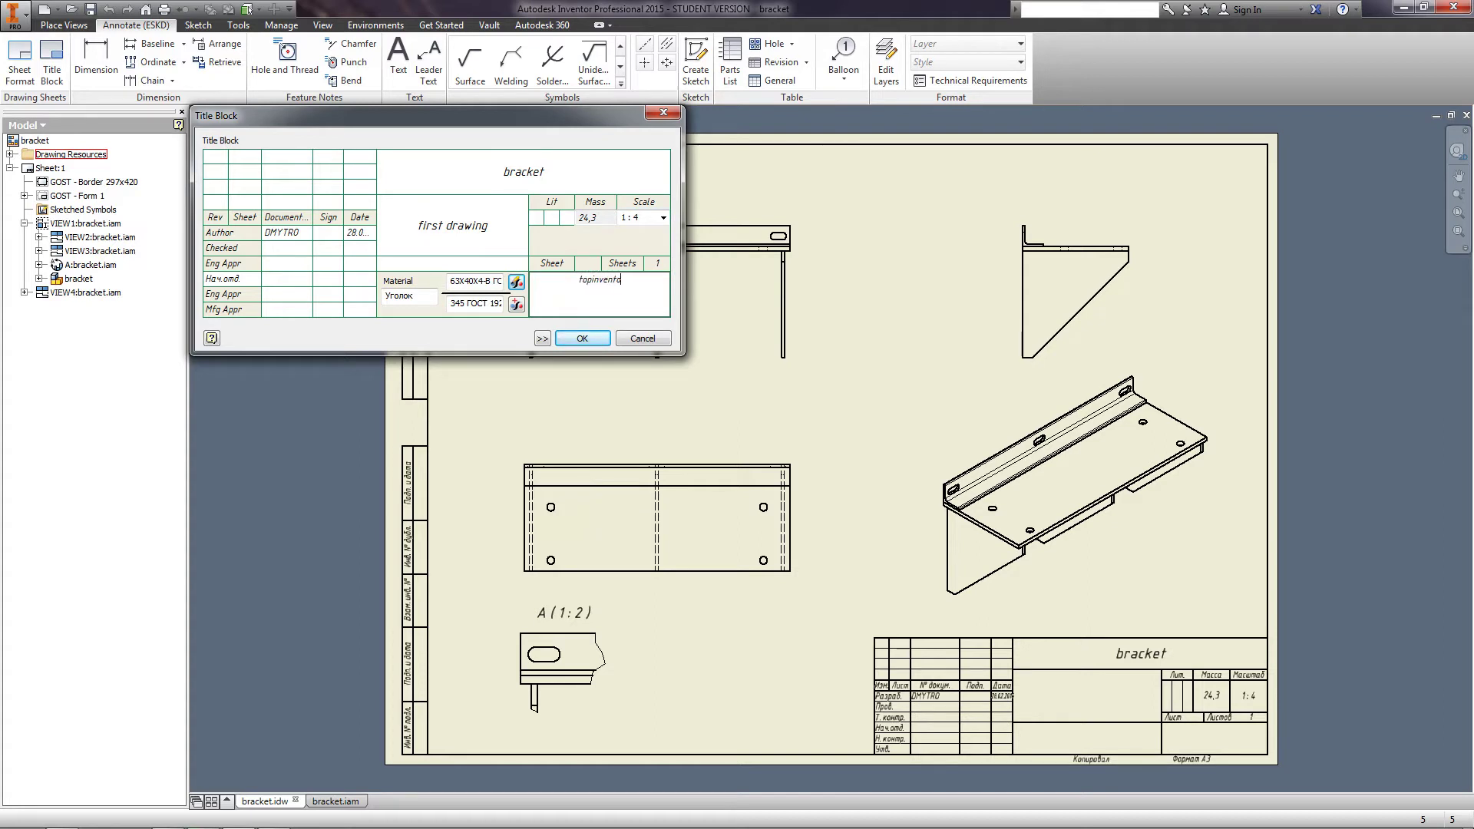
type("topinventortutorials.com")
left_click(290, 263)
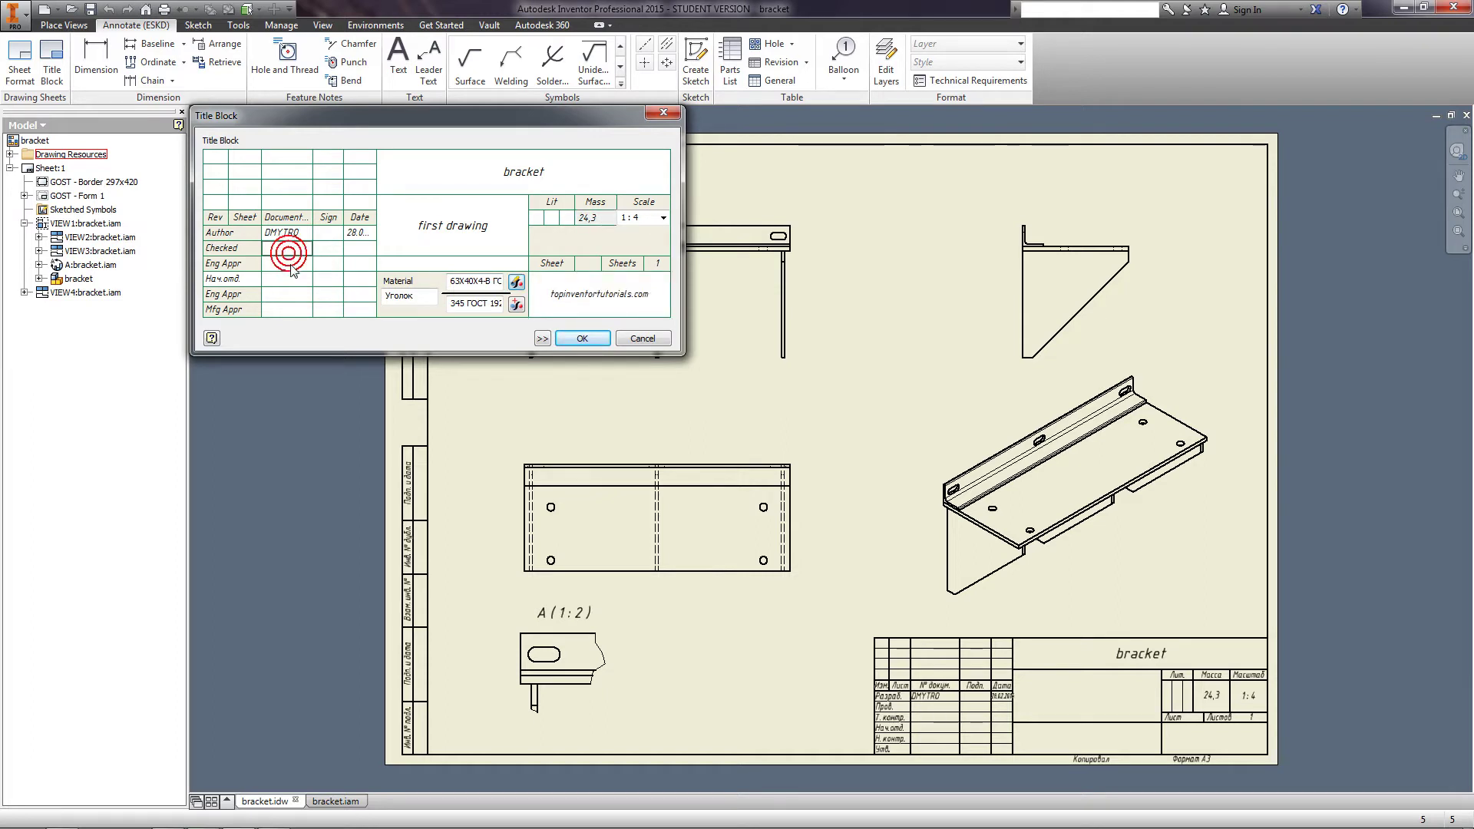
left_click(289, 278)
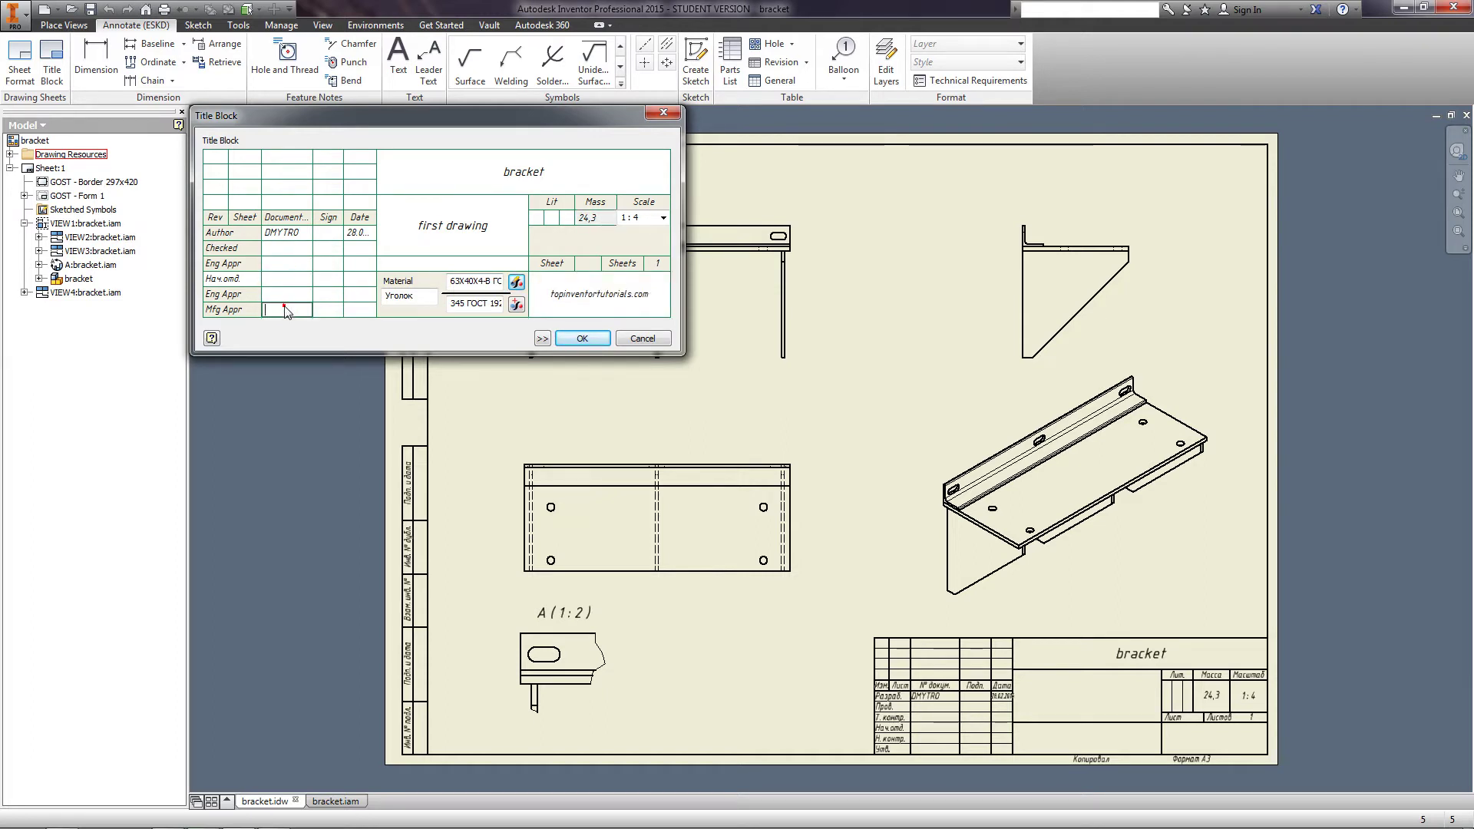
left_click(286, 310)
left_click(574, 338)
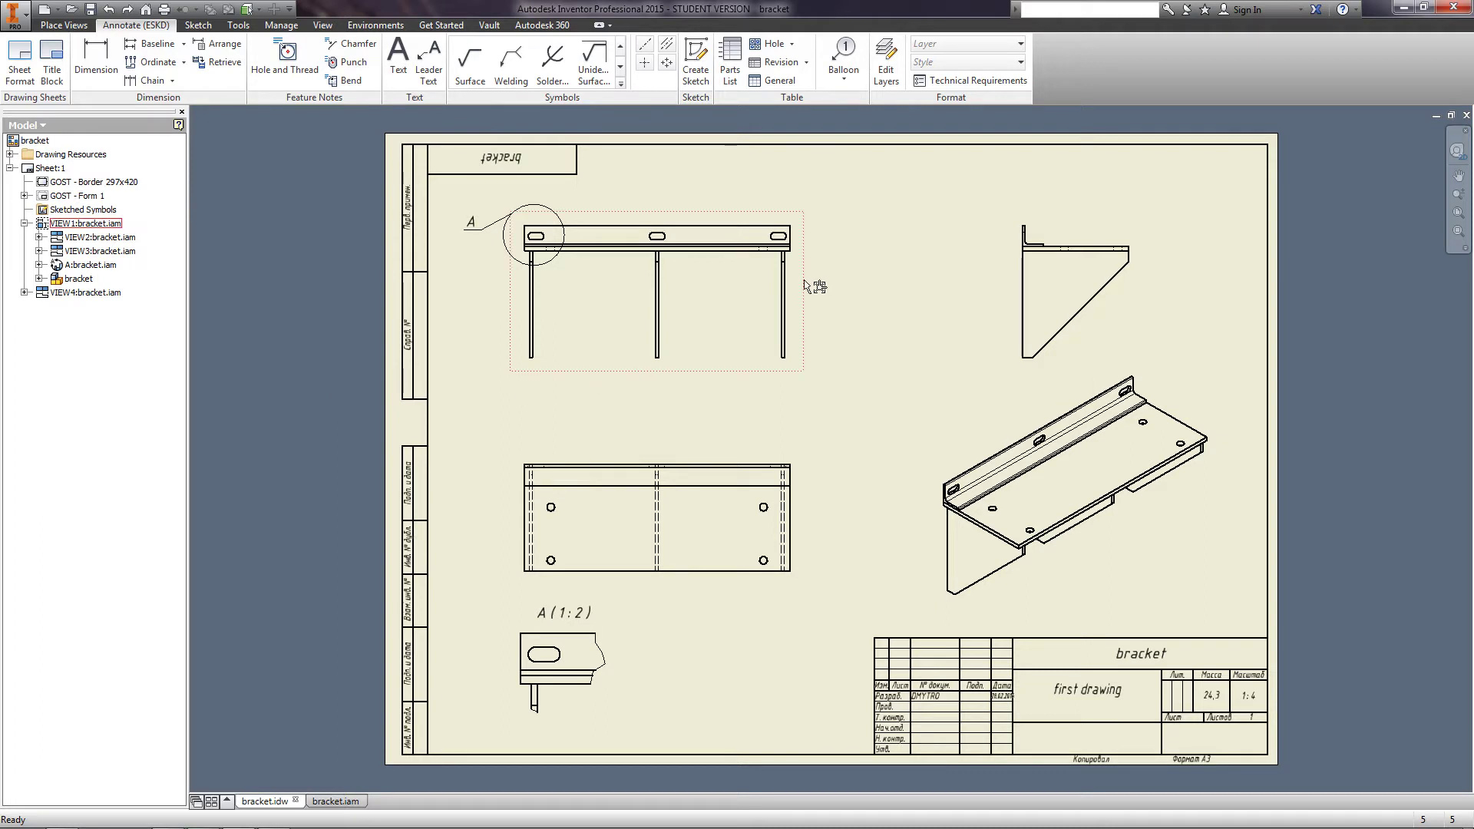
Shift the front view slightly down, move the detail A label up-right, and nudge the isometric view
left_click_drag(805, 279, 808, 290)
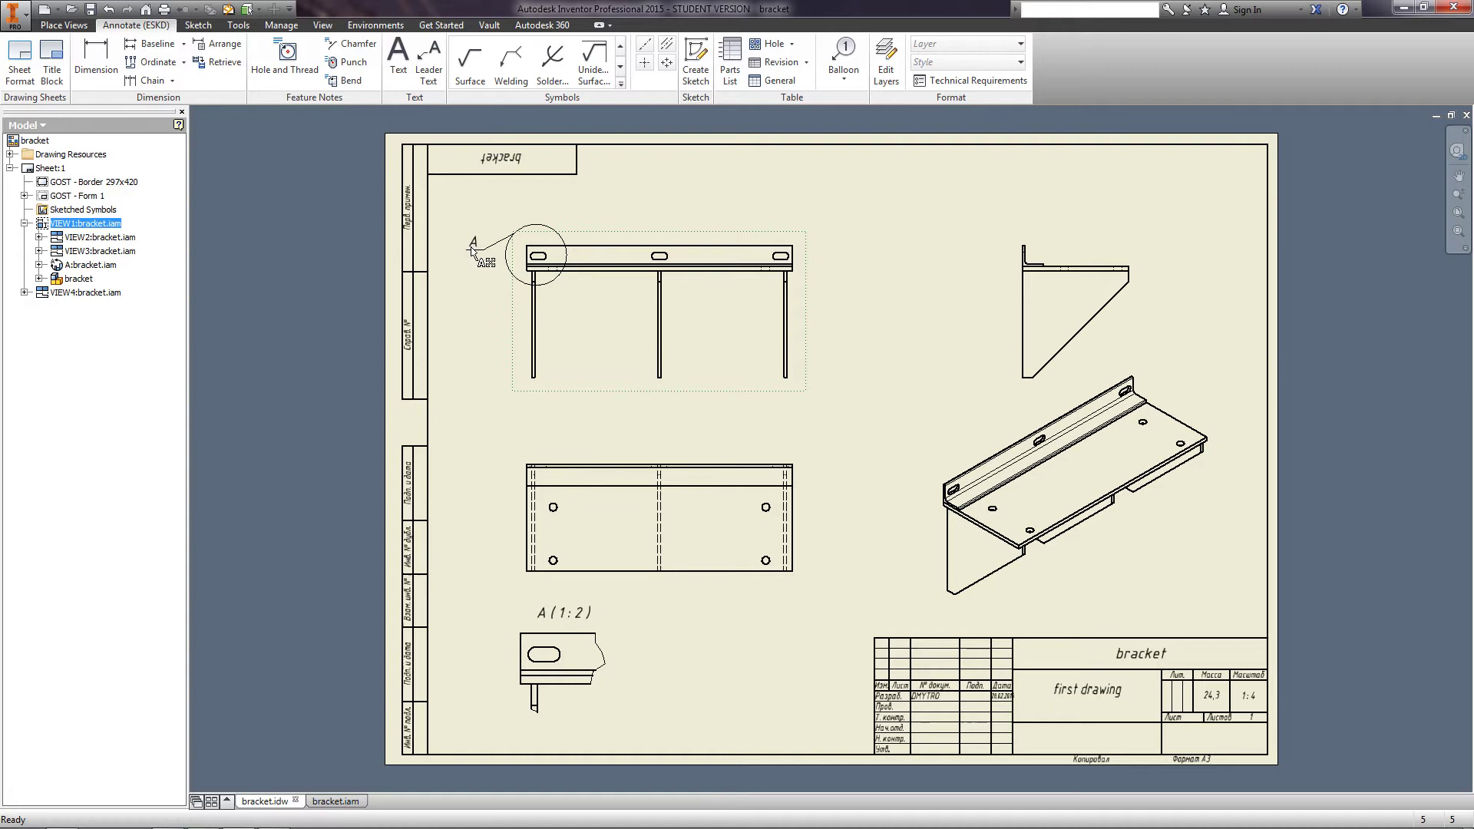
left_click(516, 273)
left_click_drag(474, 245, 486, 208)
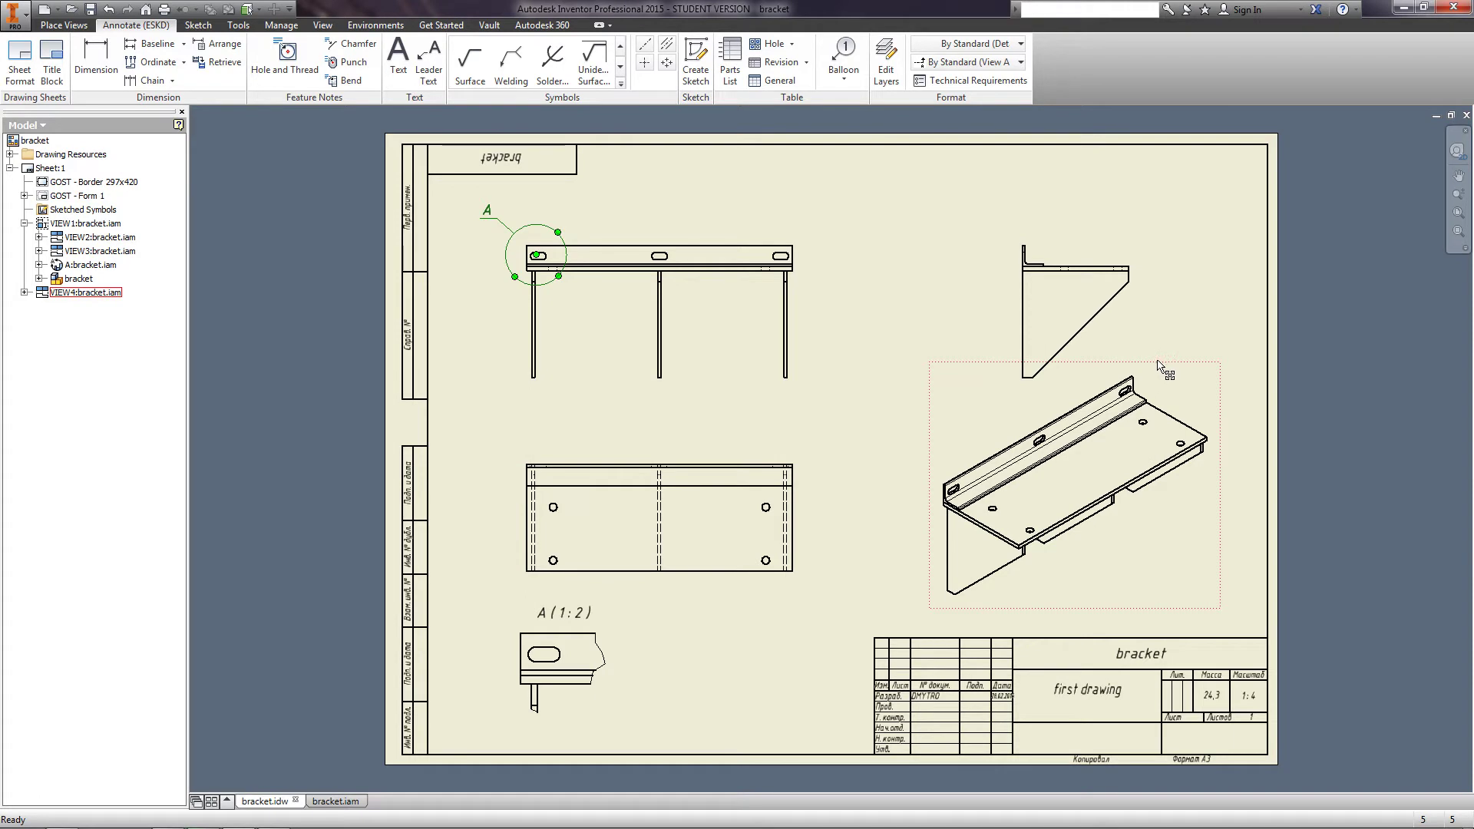
left_click_drag(1159, 365, 1166, 374)
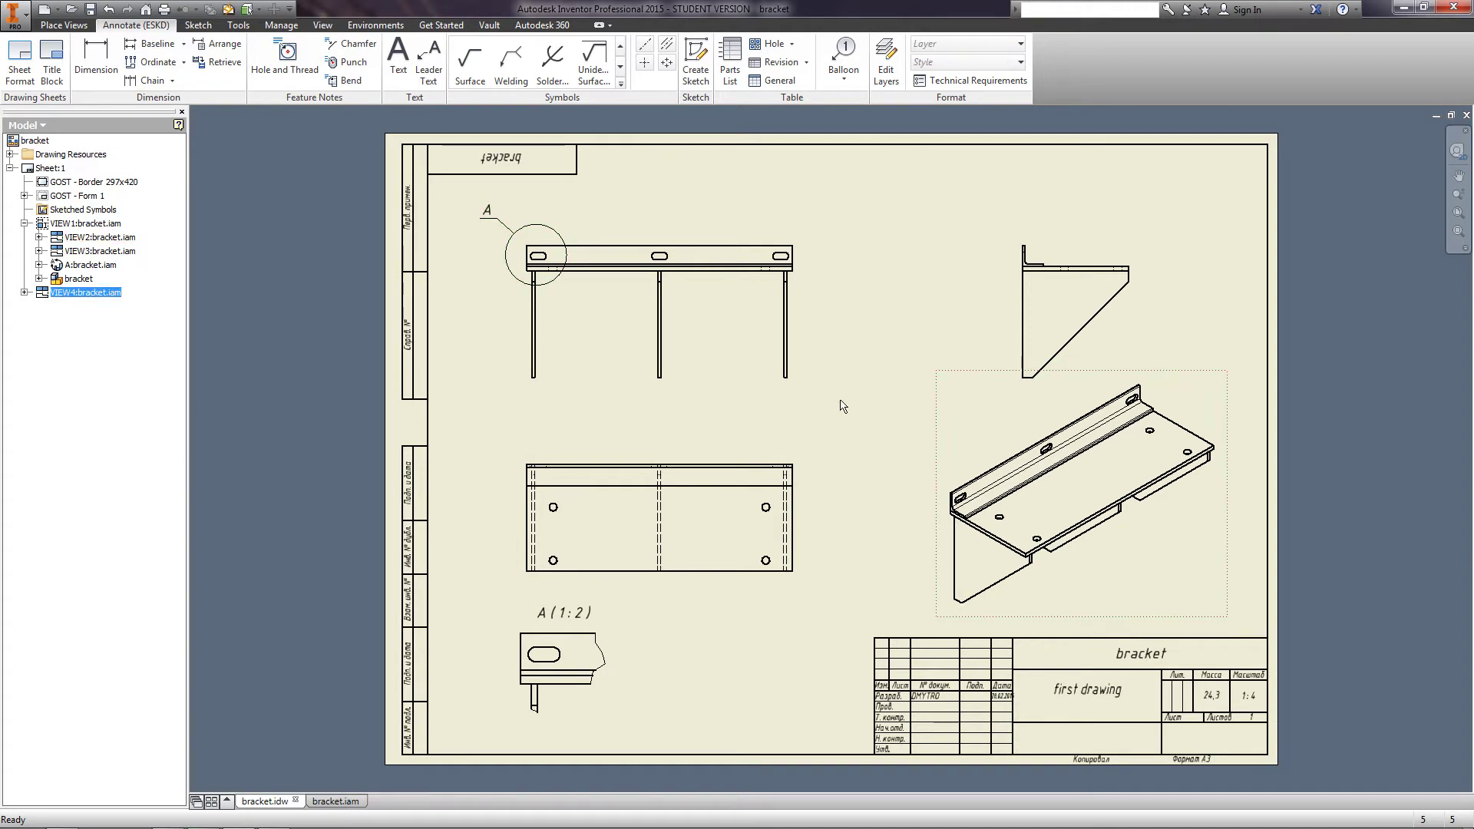
left_click(843, 406)
scroll(471, 287, "down", 3)
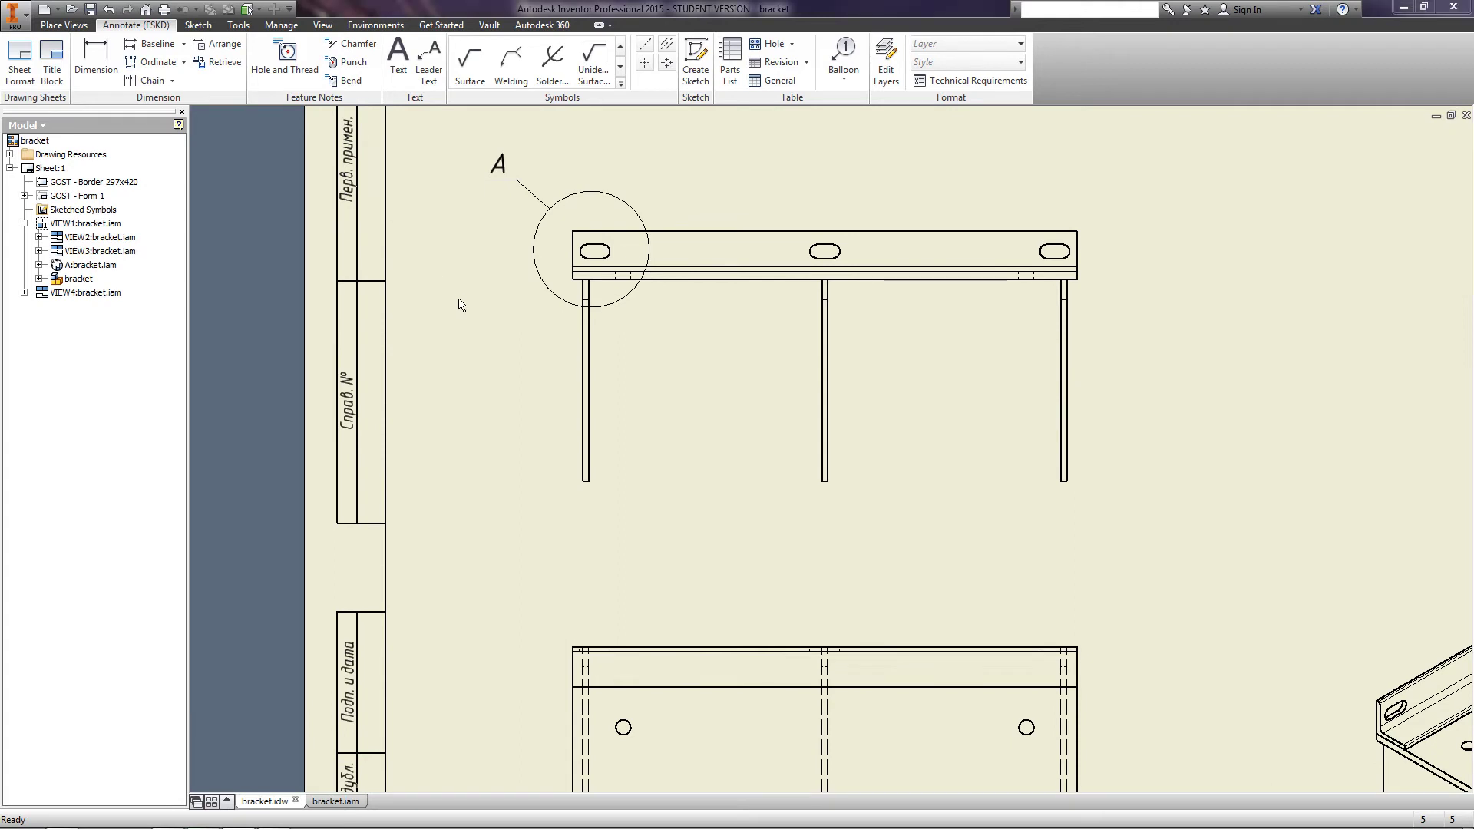
Add the 10 dimension from the plate's left edge to the left leg, below the legs
left_click(89, 46)
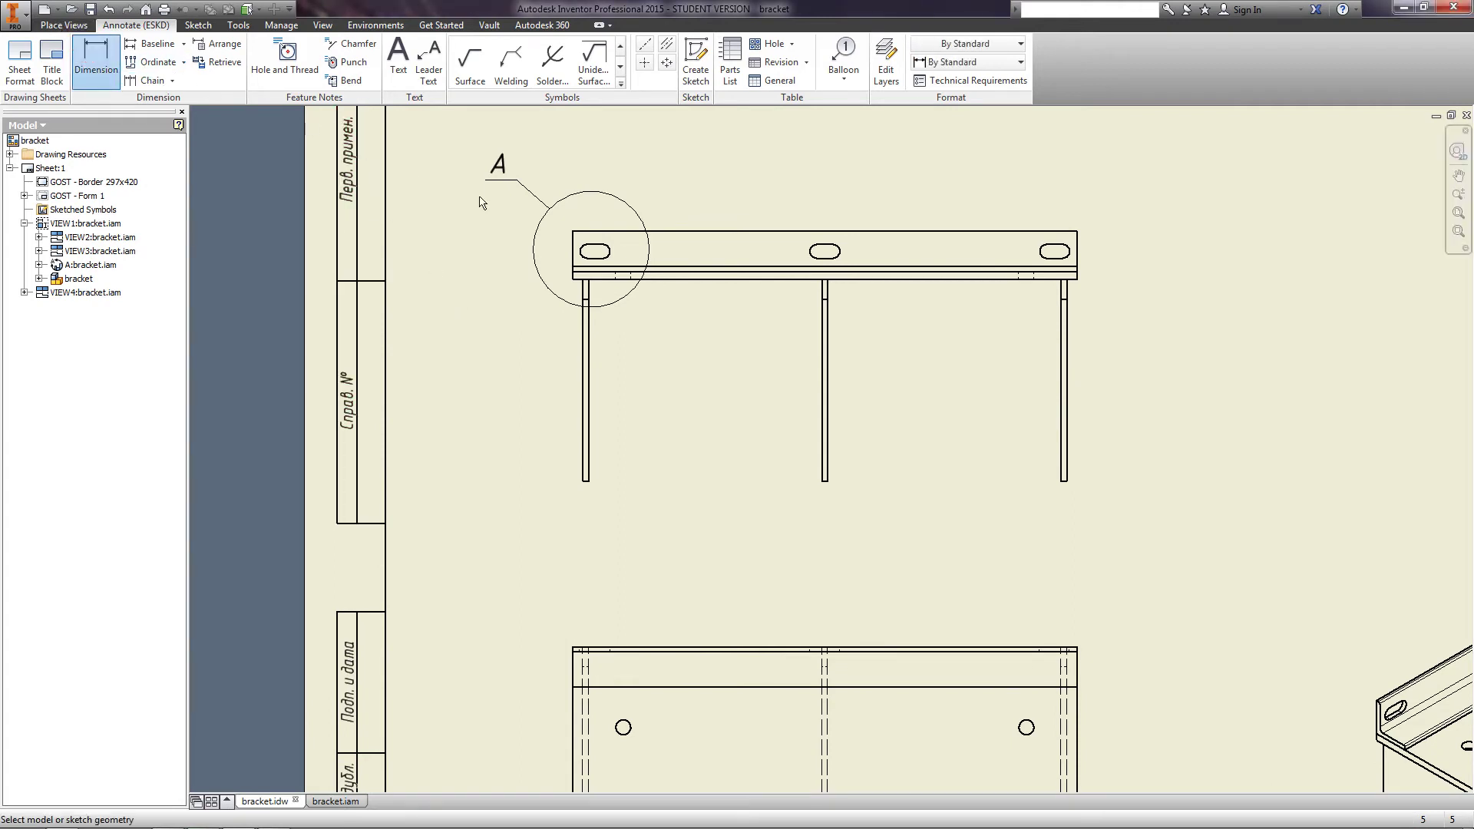
left_click(574, 247)
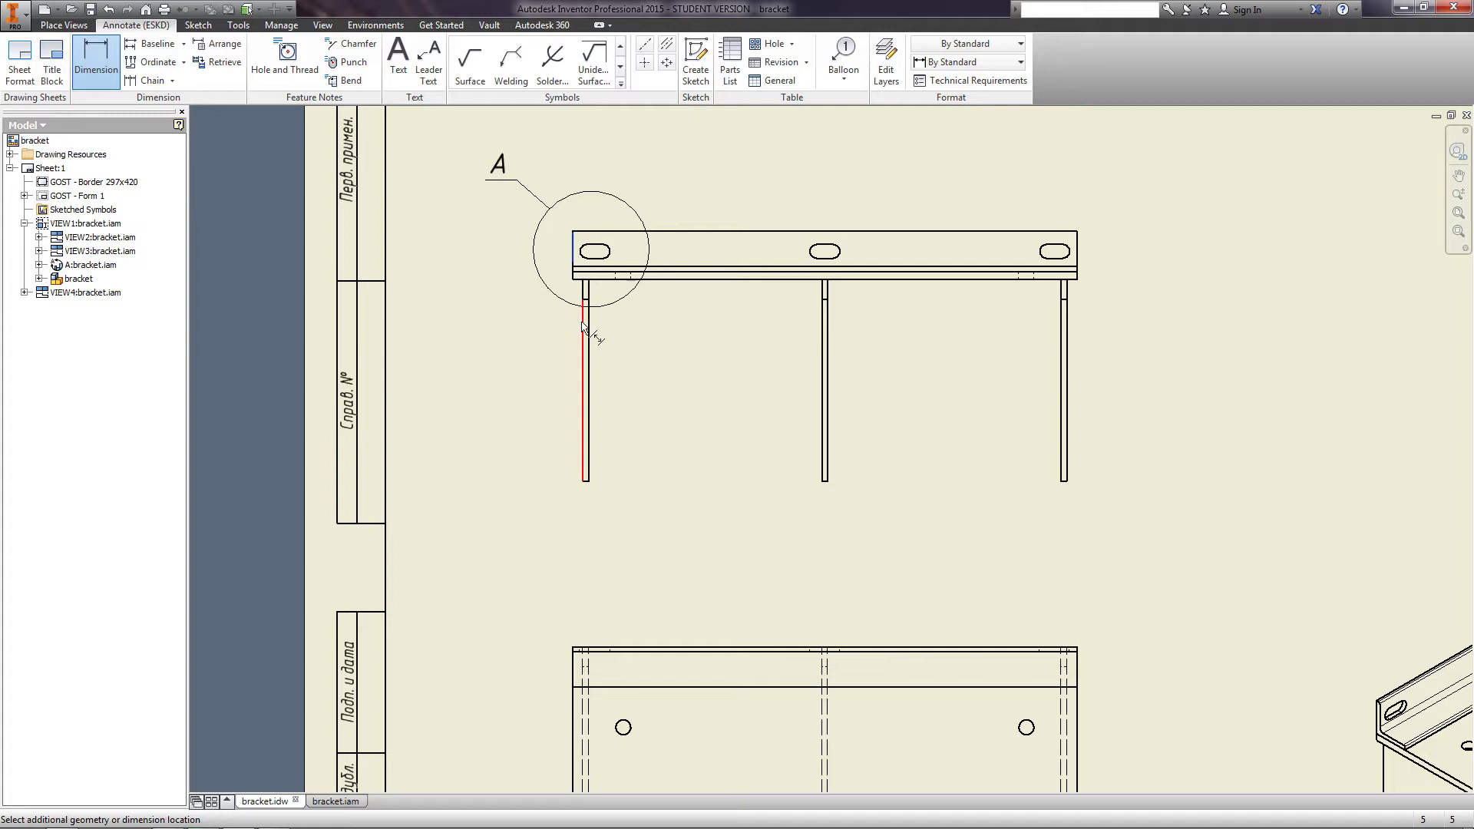
left_click(581, 323)
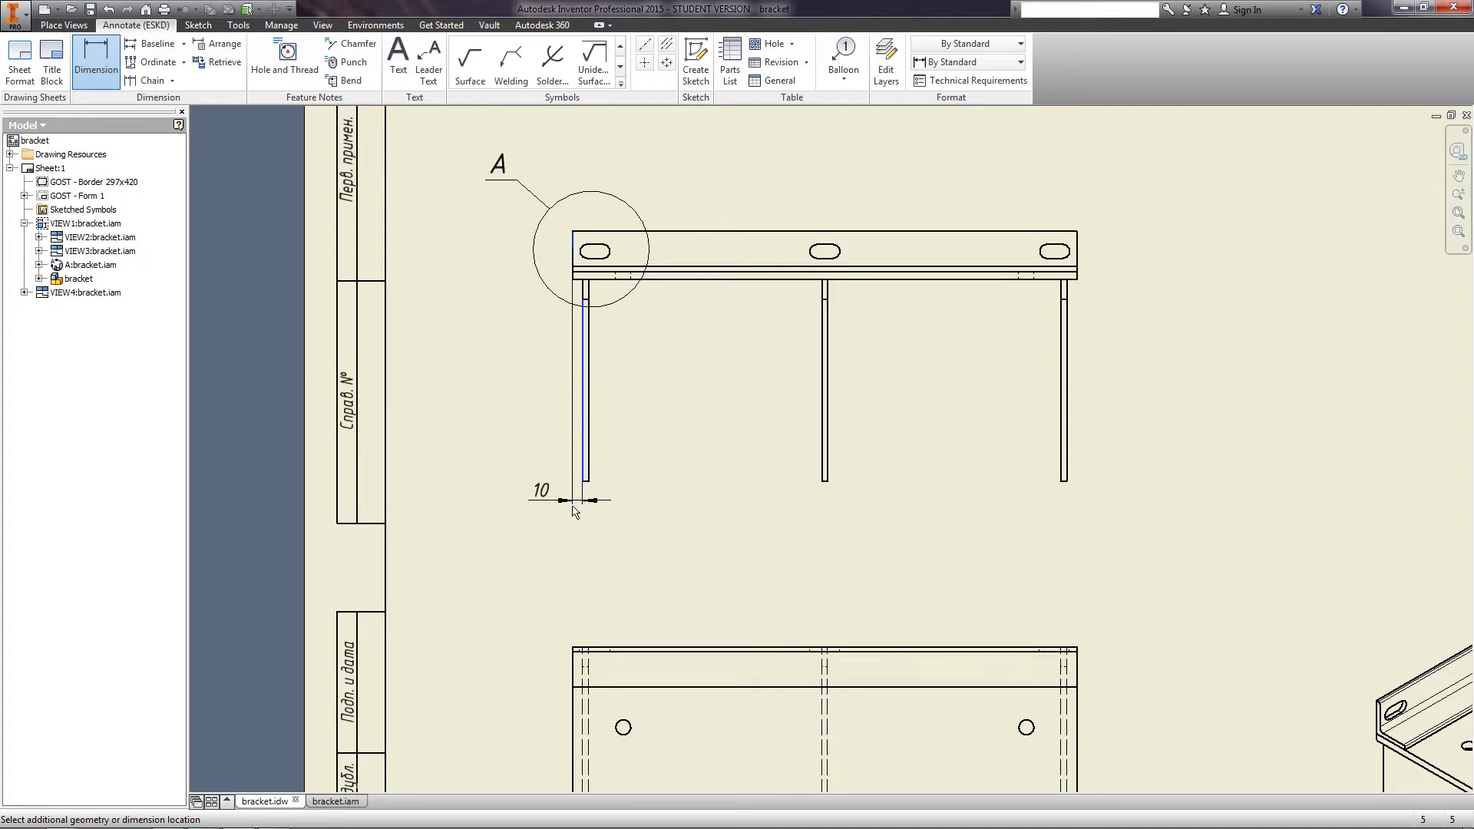
left_click(571, 542)
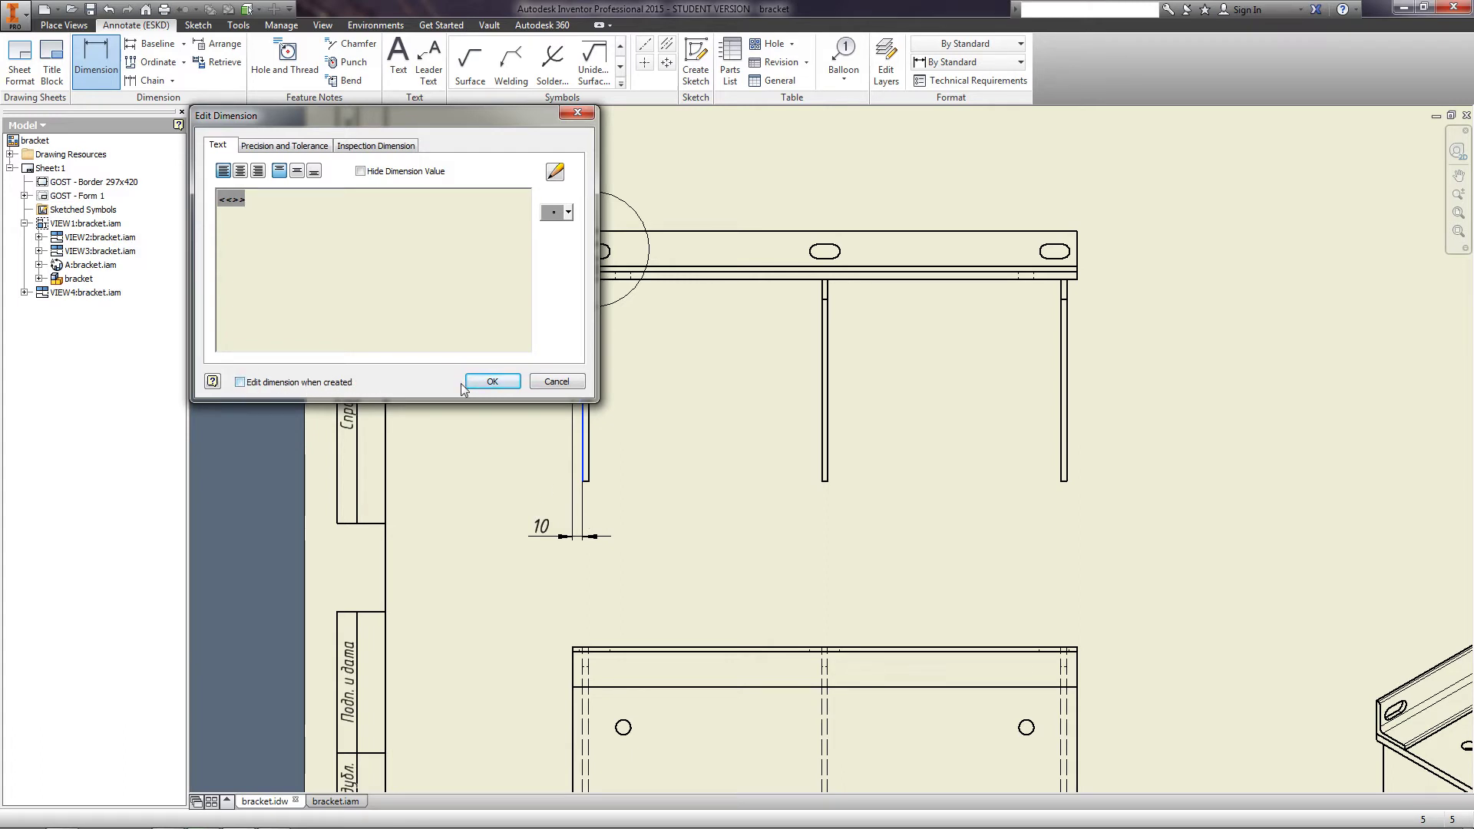
left_click(492, 381)
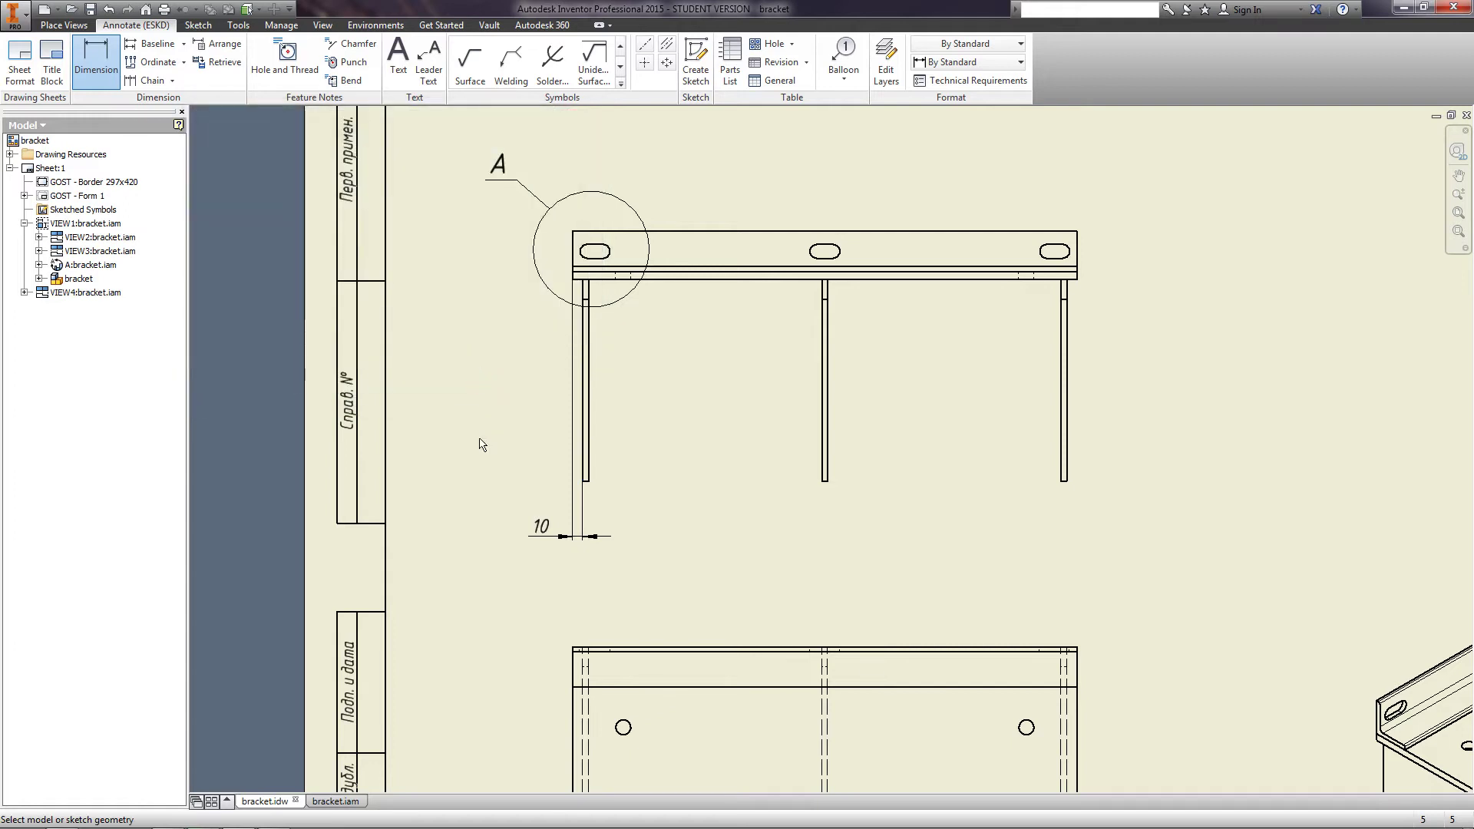
Dimension the leg spacings in line: 231 left-to-middle and 237 middle-to-right
left_click(590, 480)
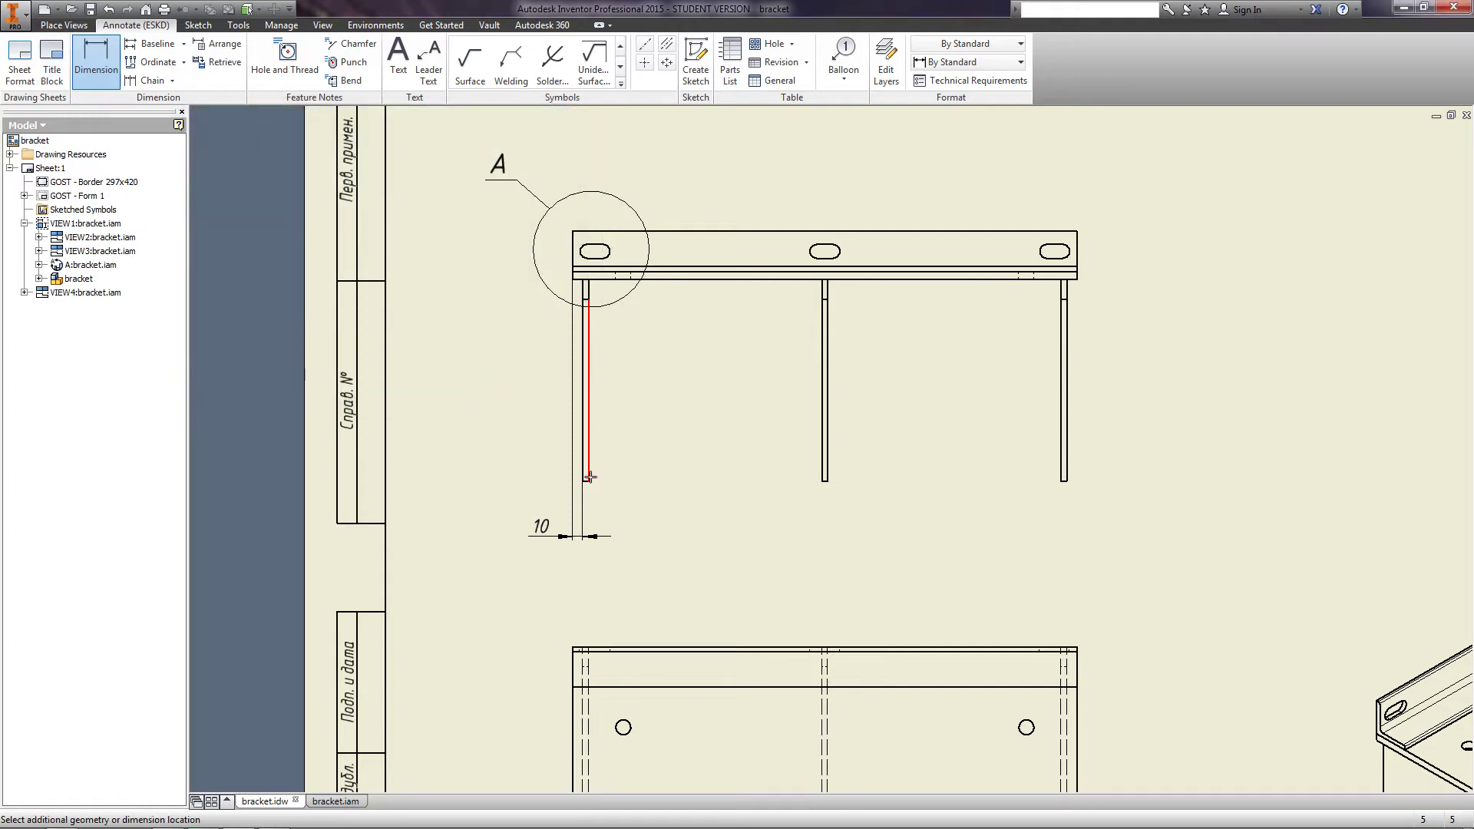
left_click(822, 478)
left_click(774, 526)
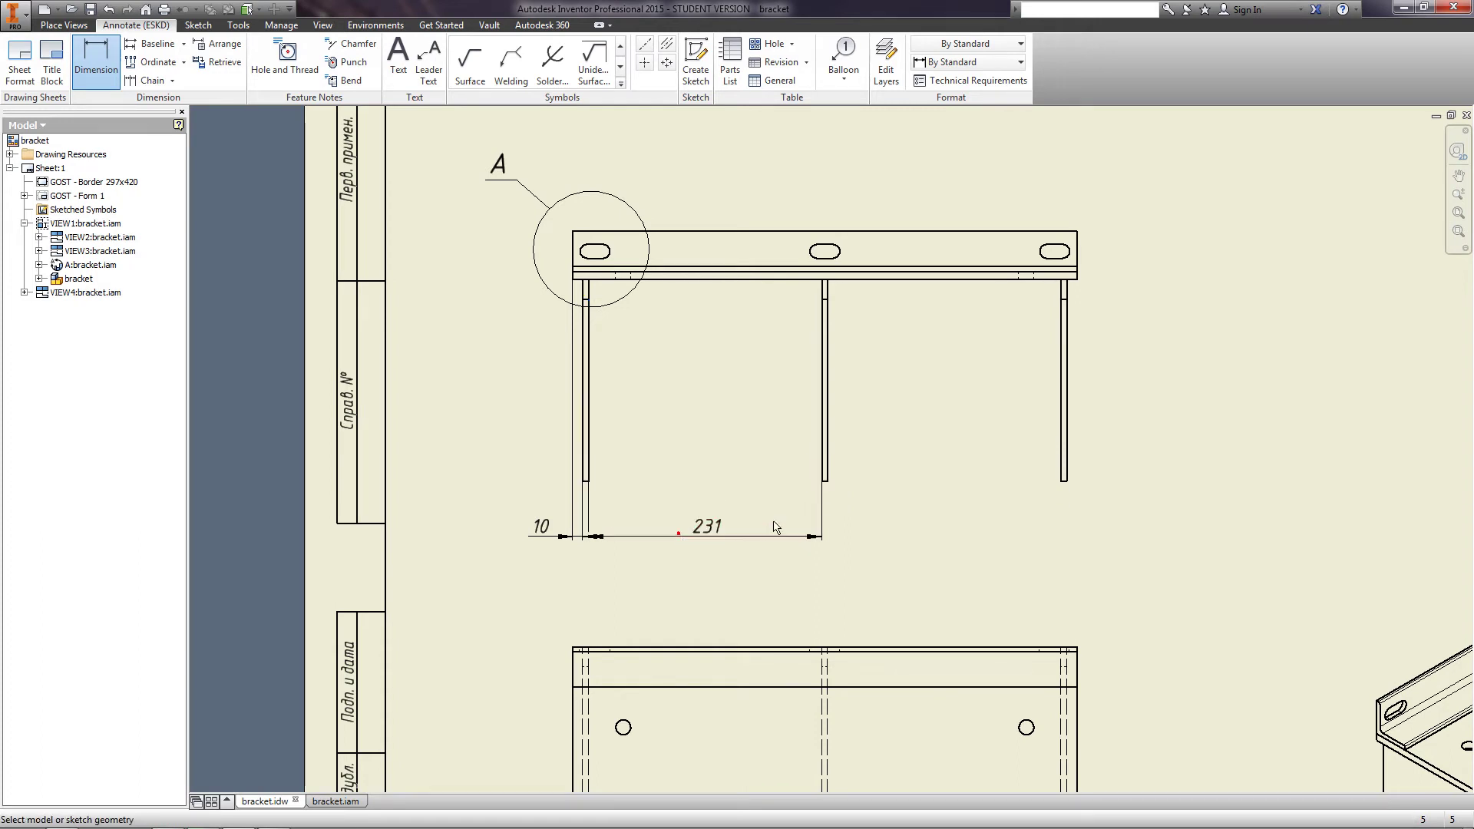
left_click(825, 480)
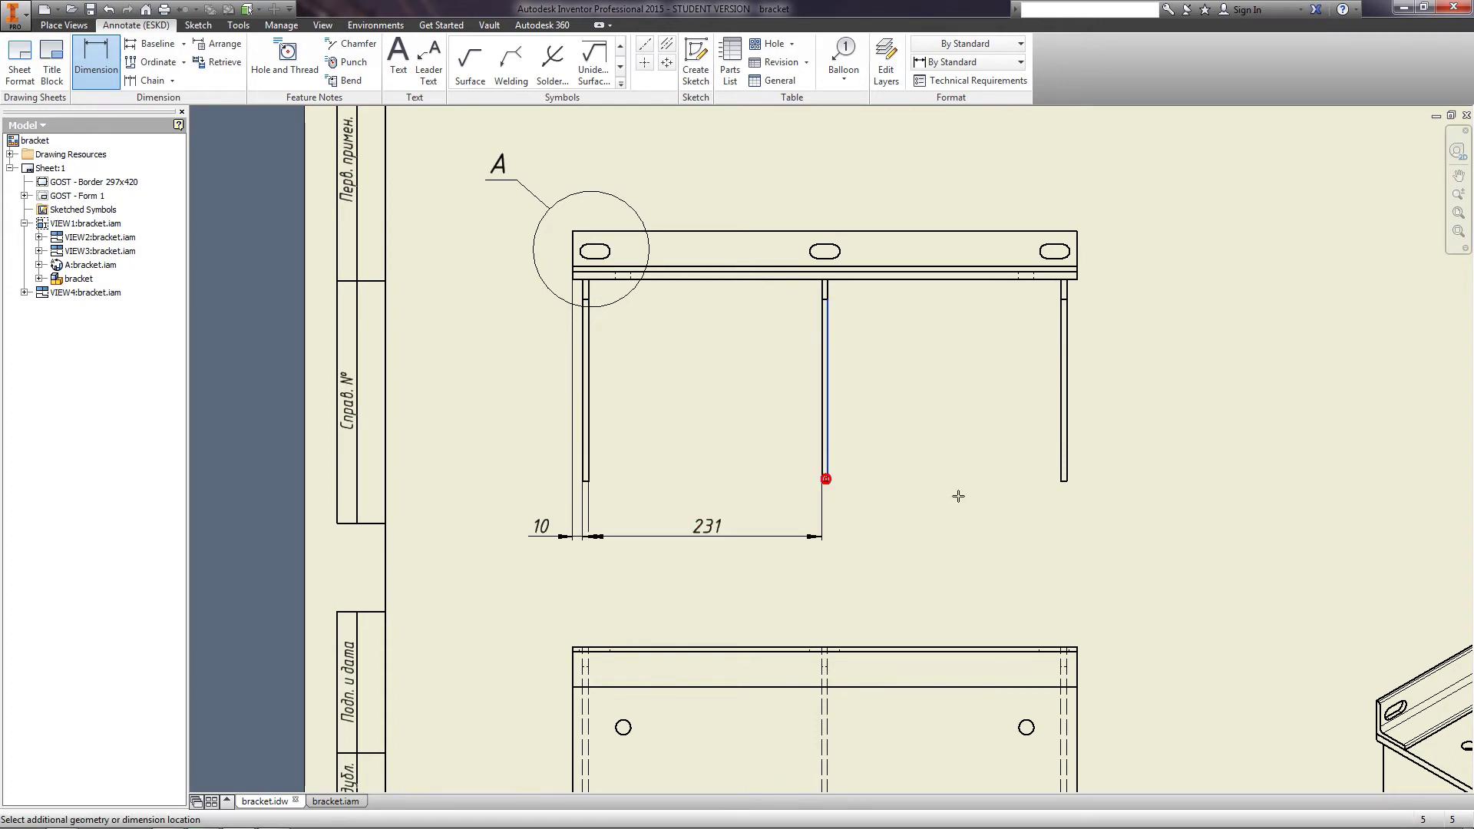
left_click(1062, 480)
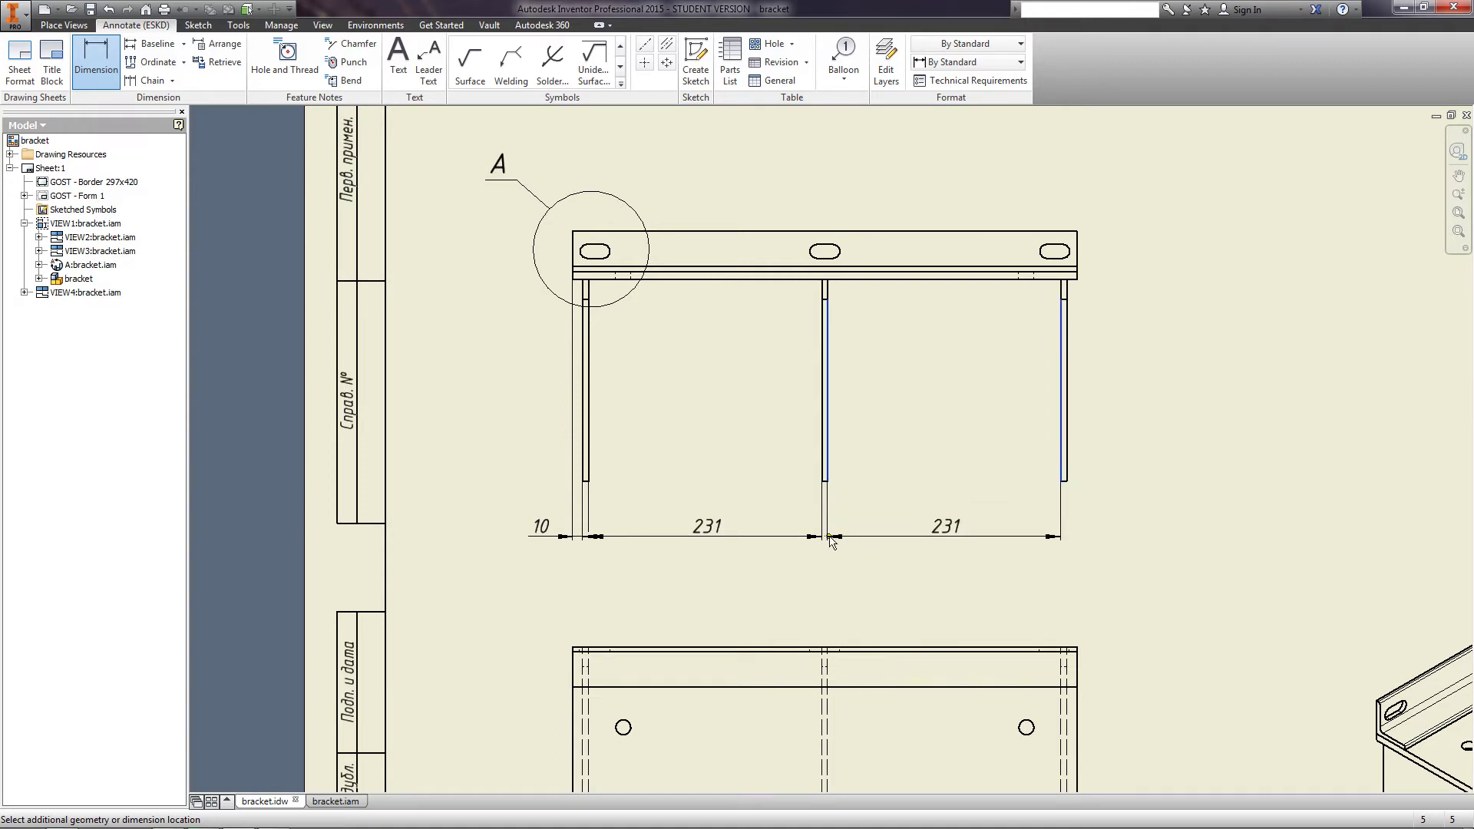
key("Escape")
key("Escape")
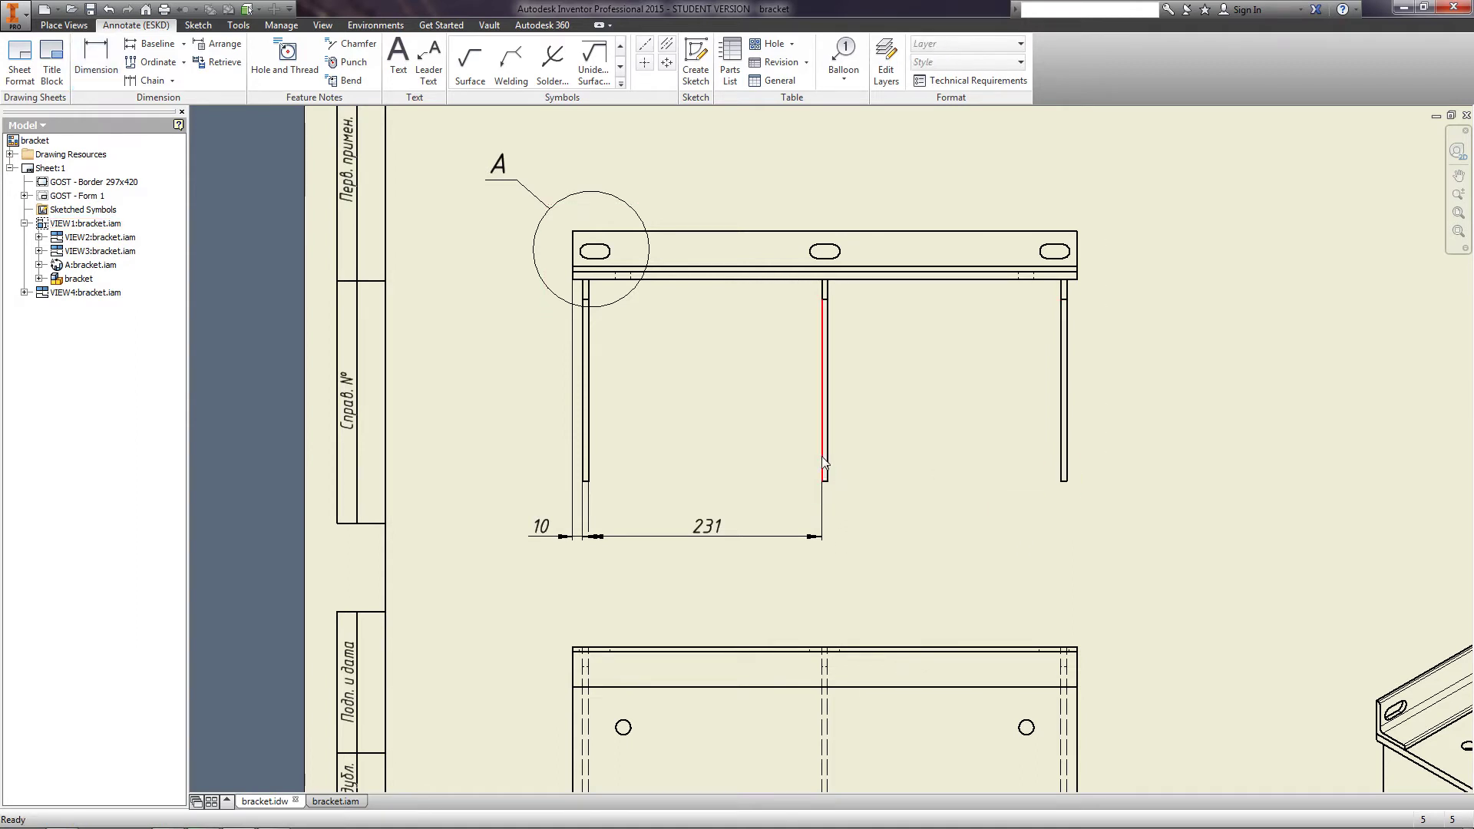
left_click(95, 65)
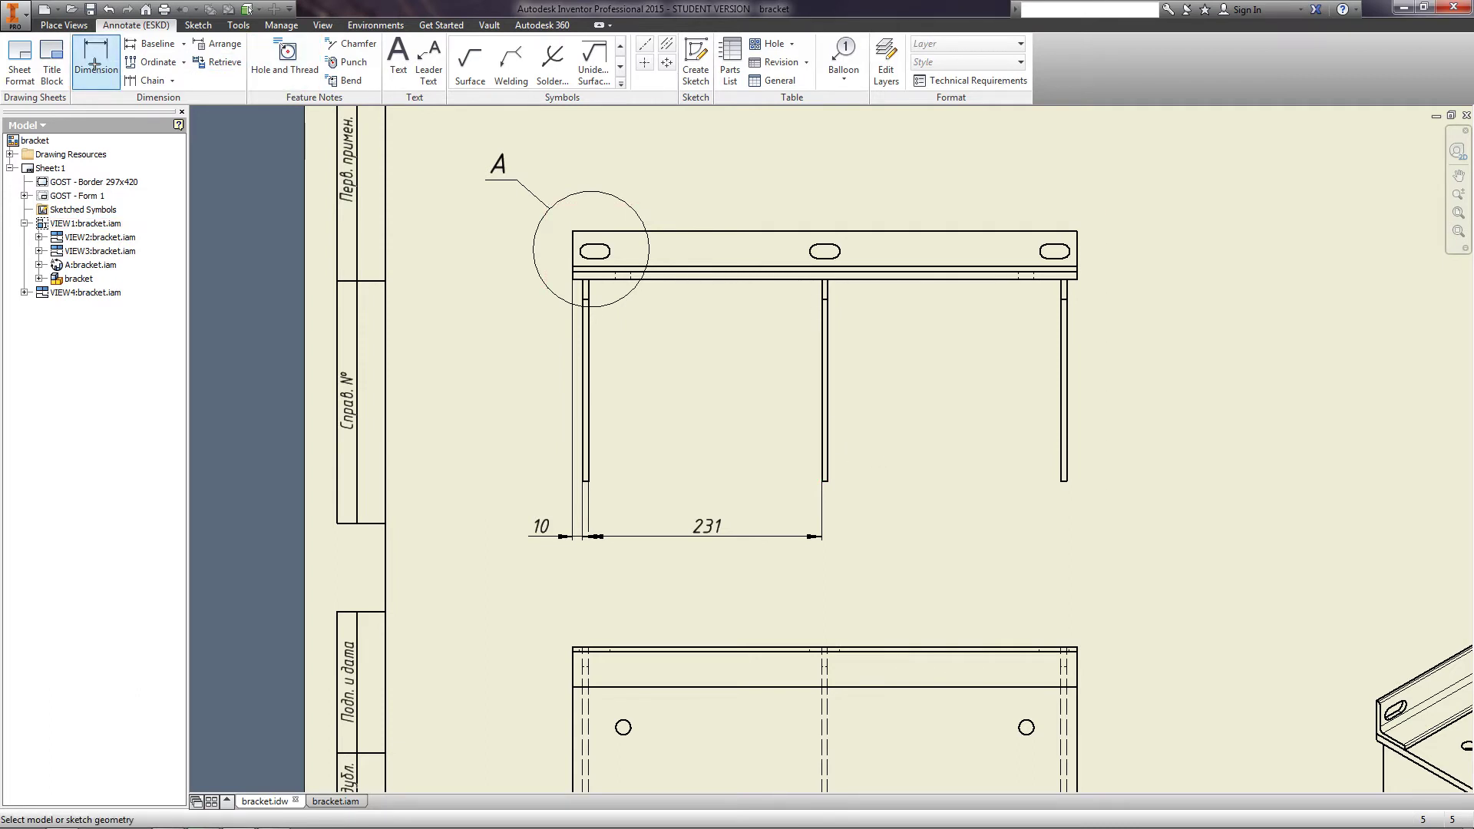
left_click(824, 481)
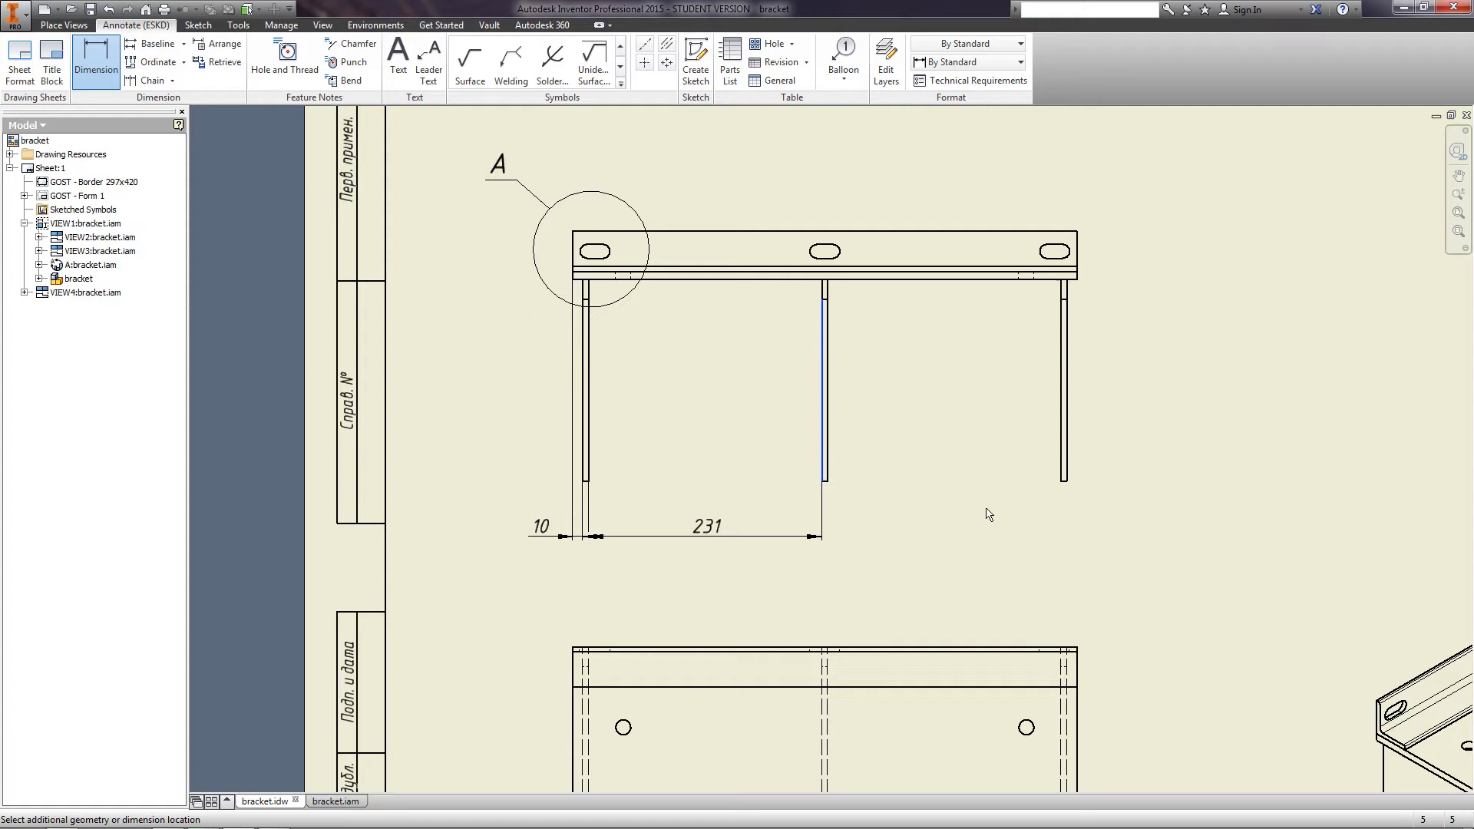
left_click(1062, 482)
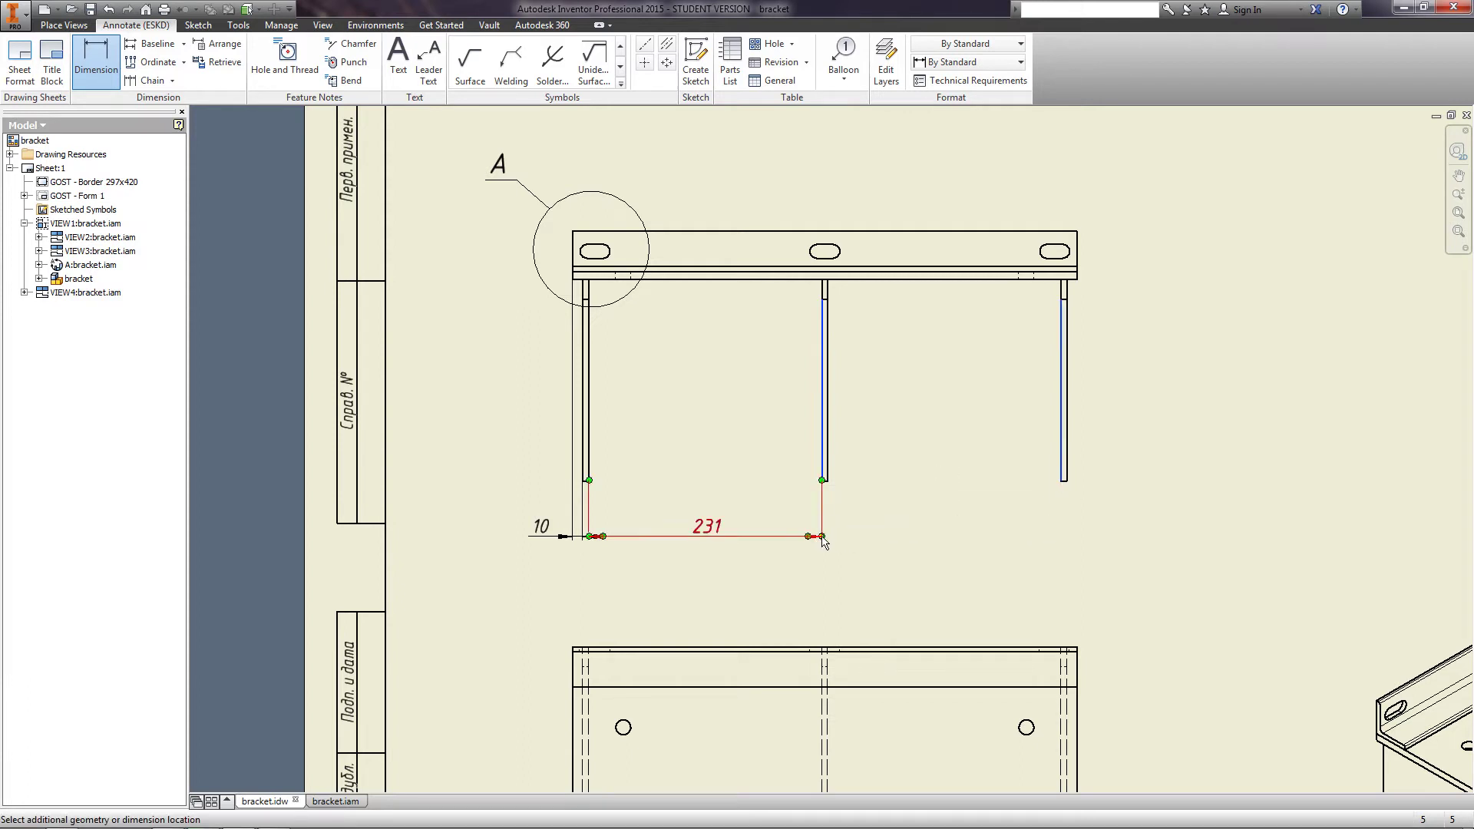
left_click(827, 537)
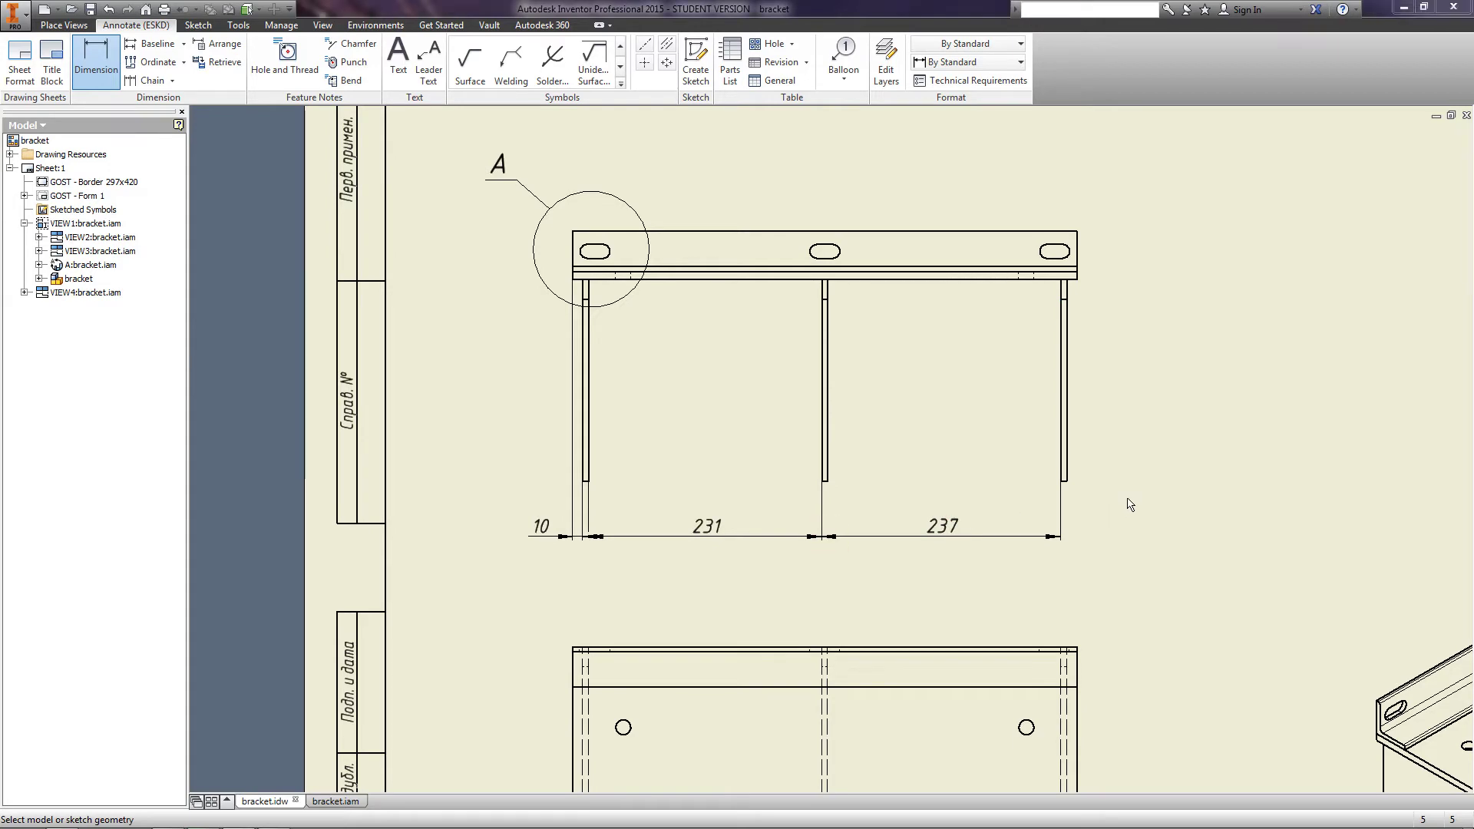
Dimension the side view's 45° angle between its left edge and the diagonal brace
scroll(1128, 504, "down", 5)
mouse_move(1201, 486)
middle_mouse_down()
mouse_move(977, 486)
mouse_move(753, 412)
middle_mouse_up()
scroll(975, 484, "up", 5)
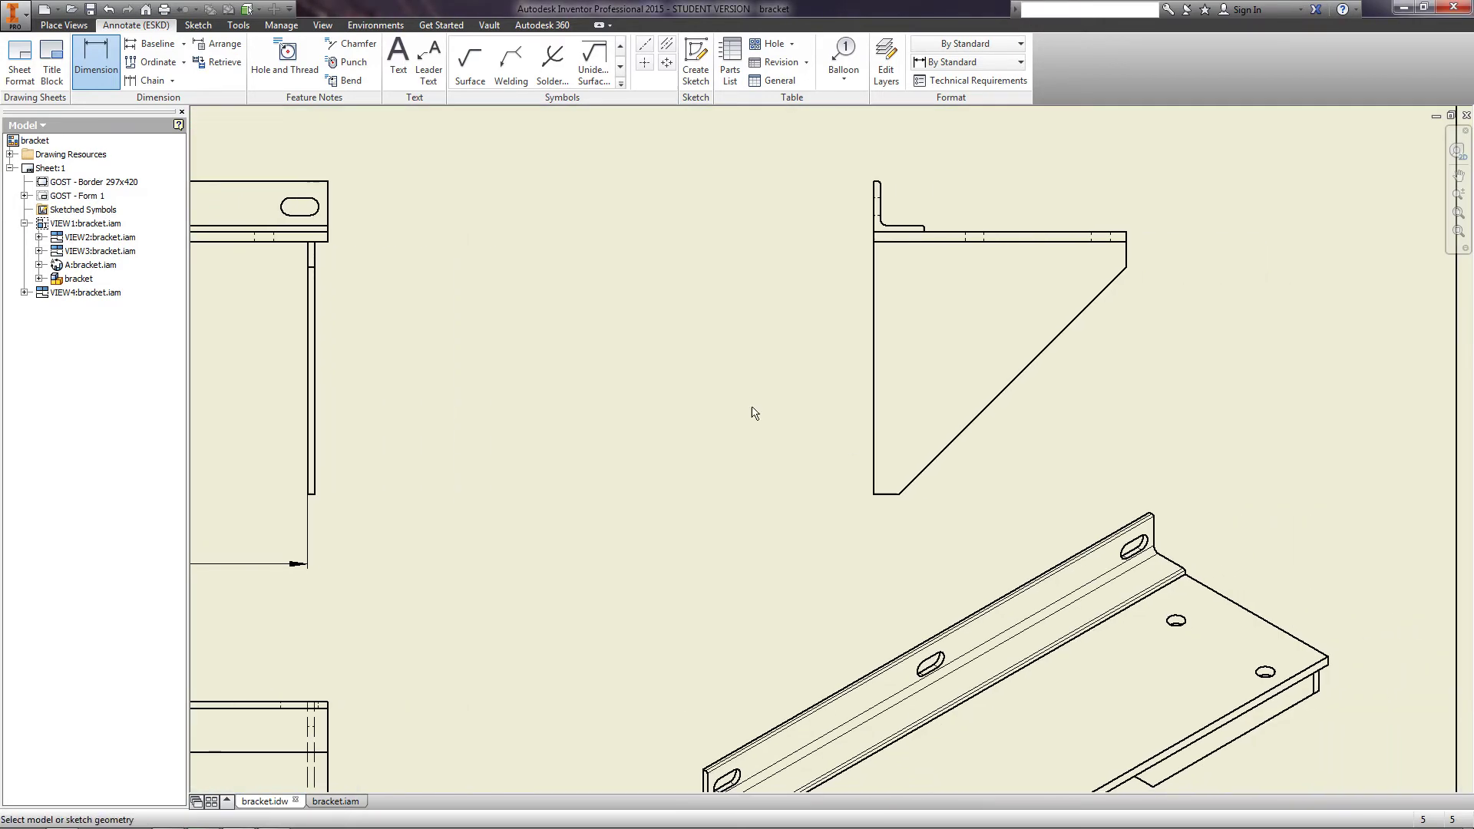
left_click(874, 391)
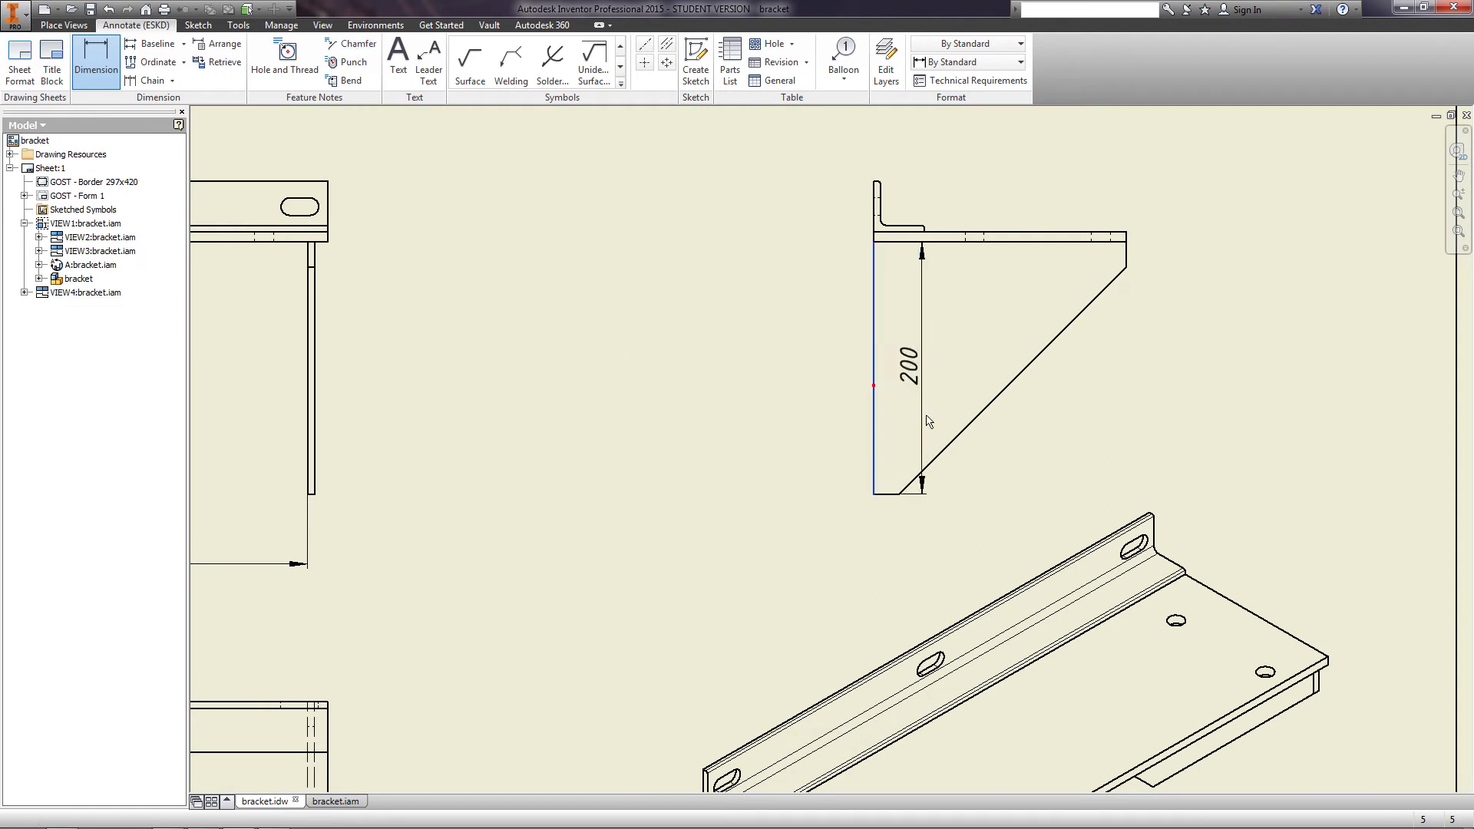
left_click(954, 443)
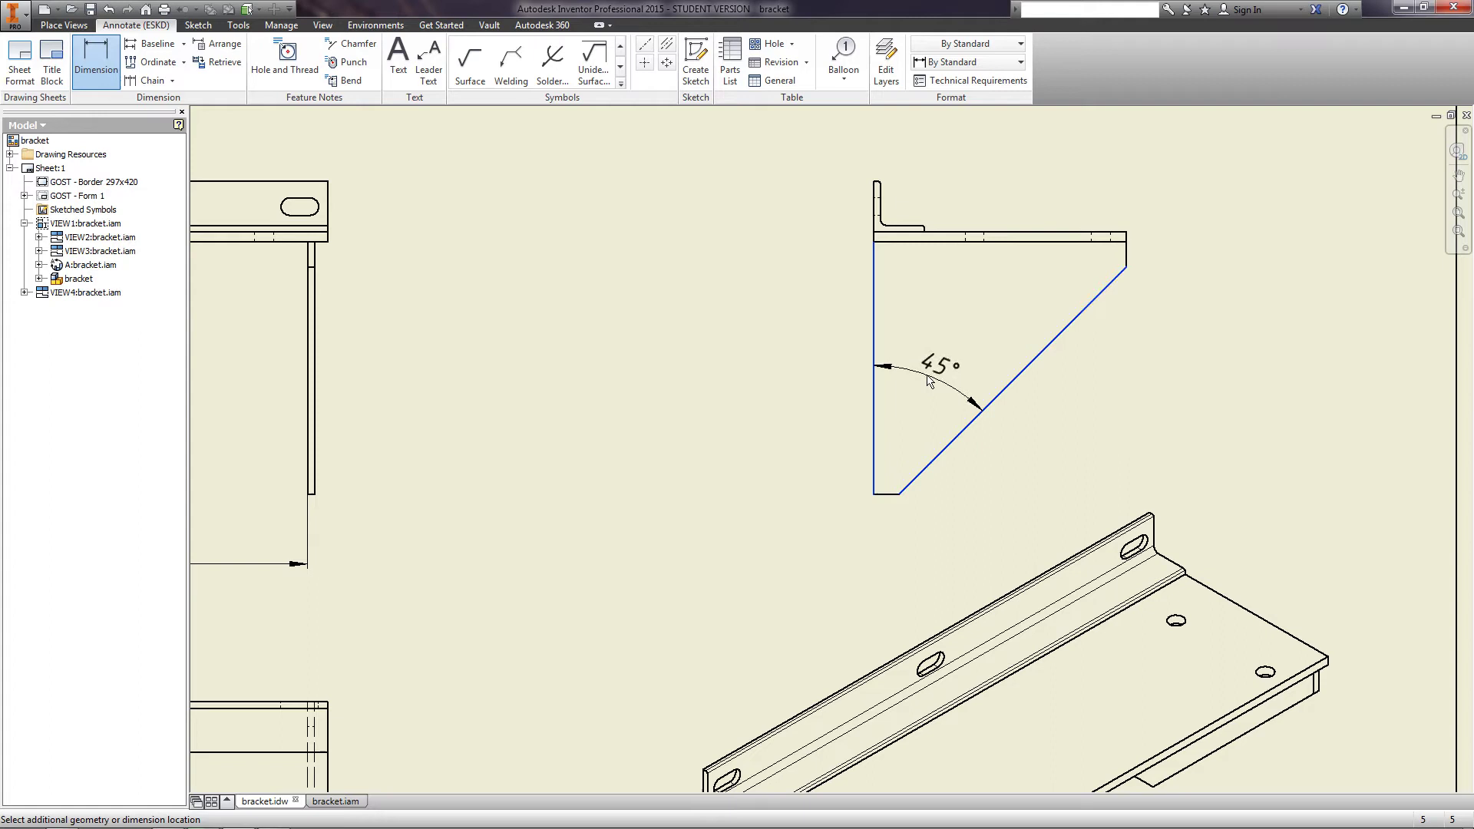
left_click(907, 390)
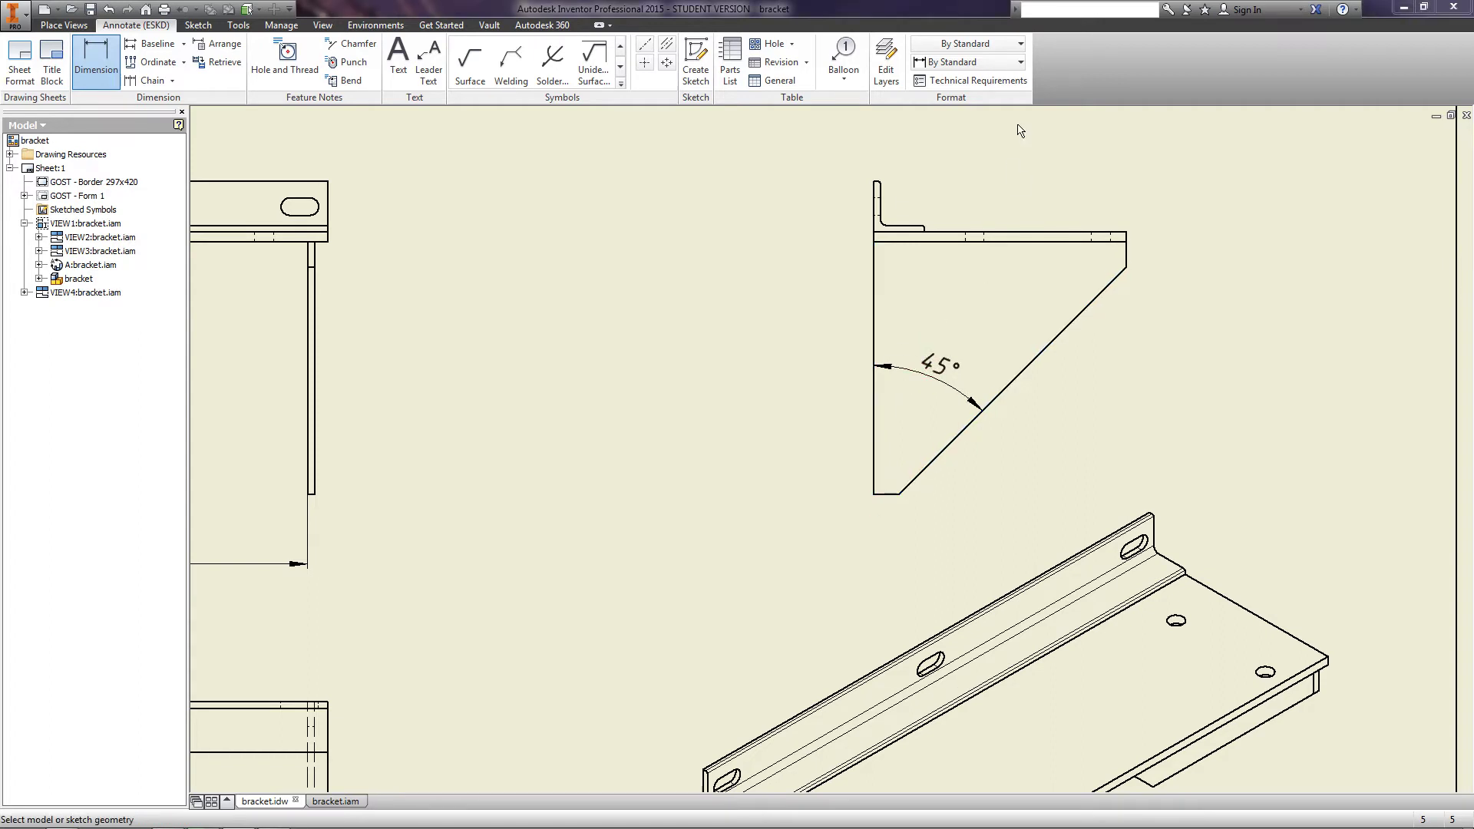
Add the side view's 248 overall height and 40 flange height dimensions on the left
left_click(875, 192)
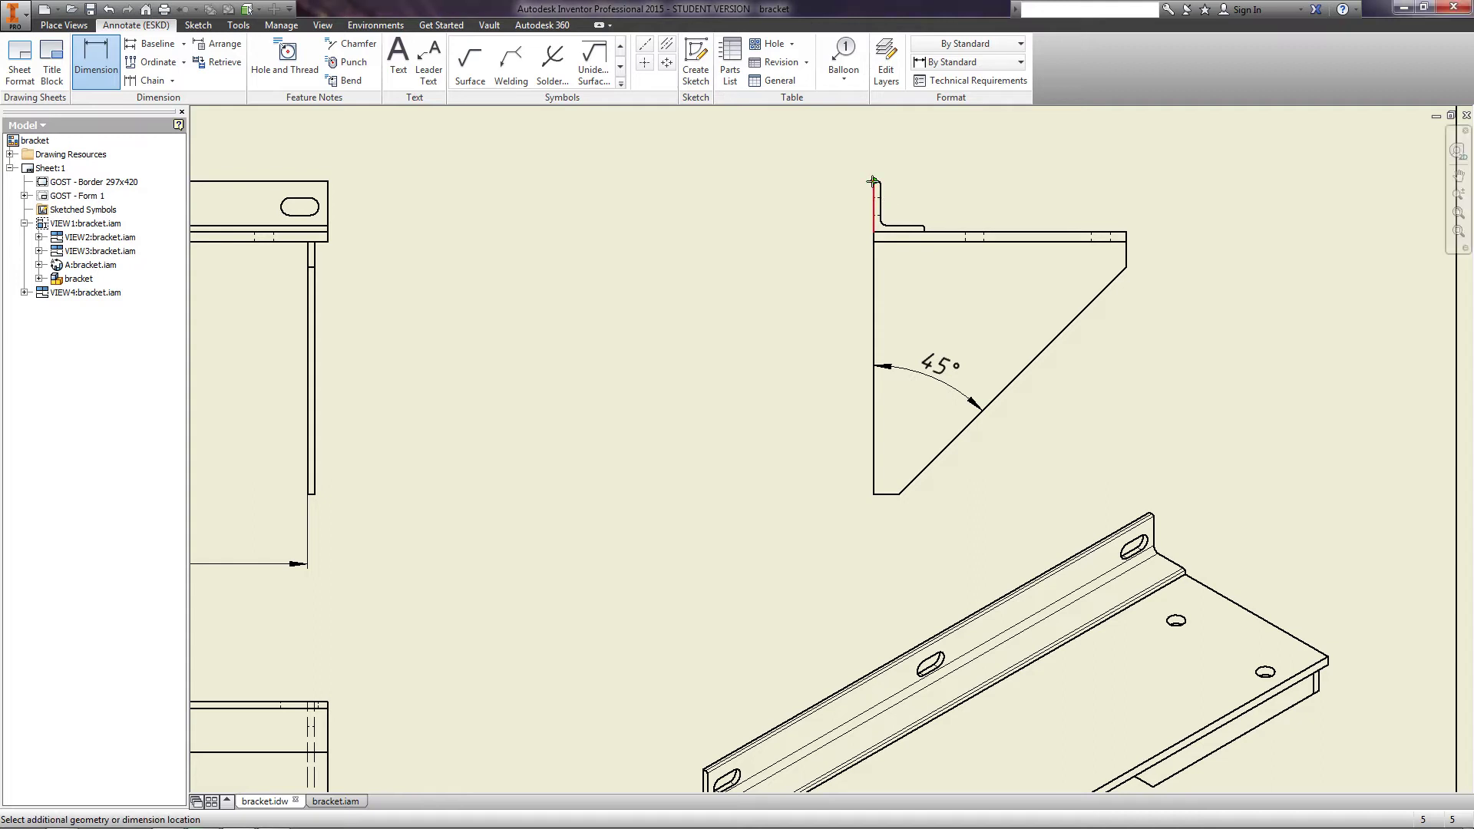
left_click(873, 493)
left_click(760, 384)
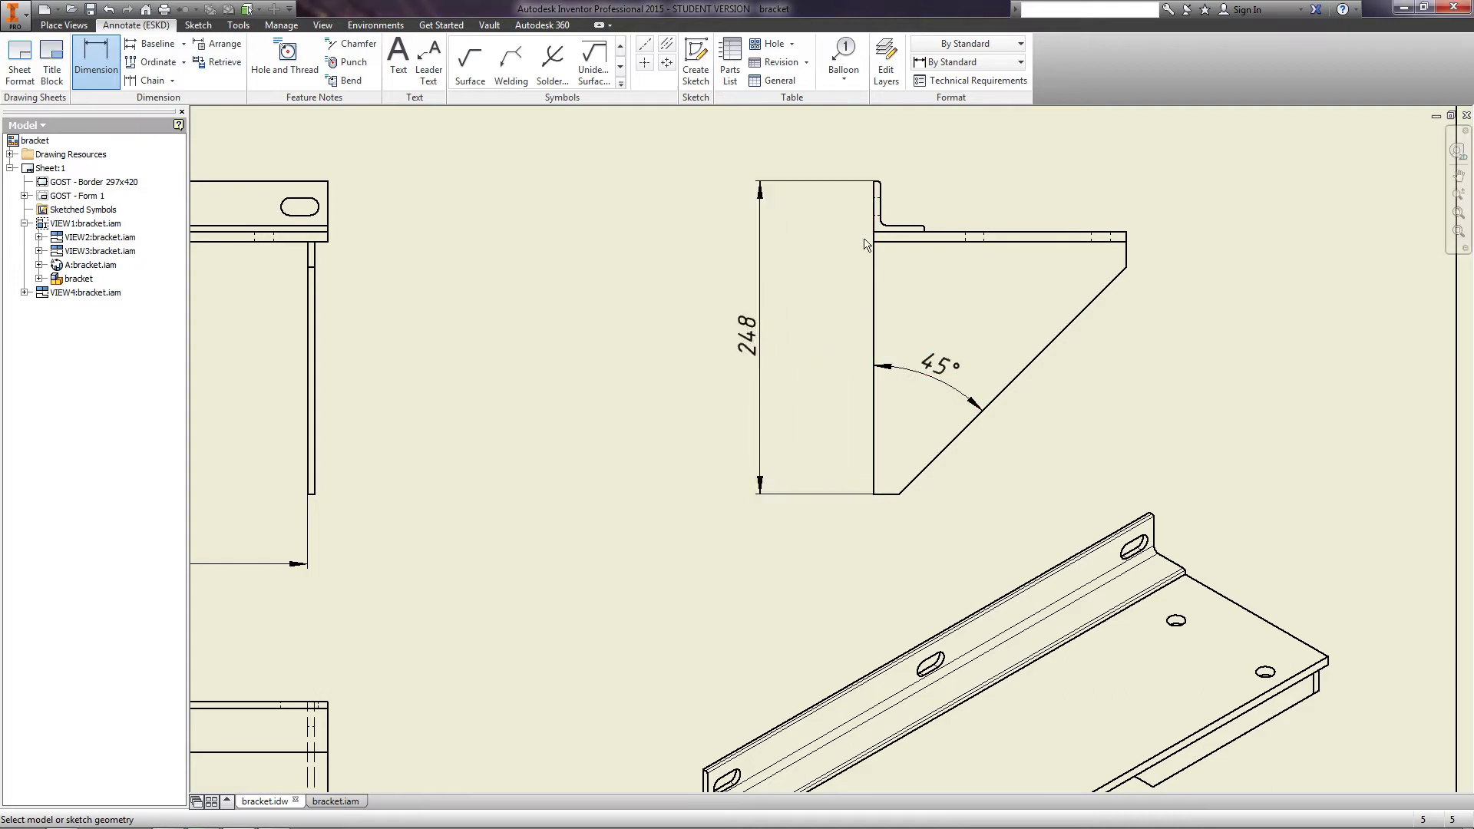
left_click(873, 213)
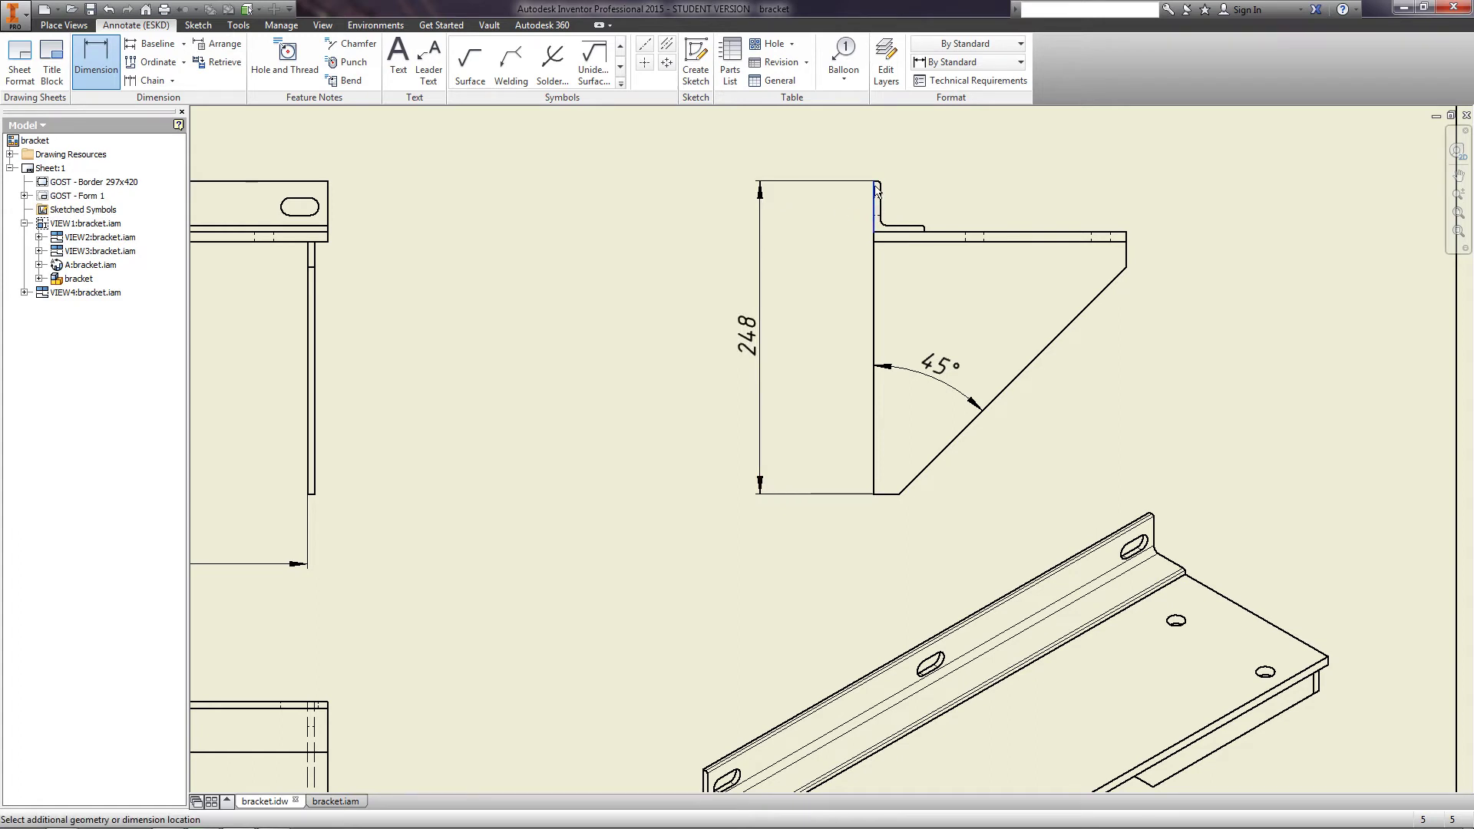
left_click(874, 232)
left_click(822, 245)
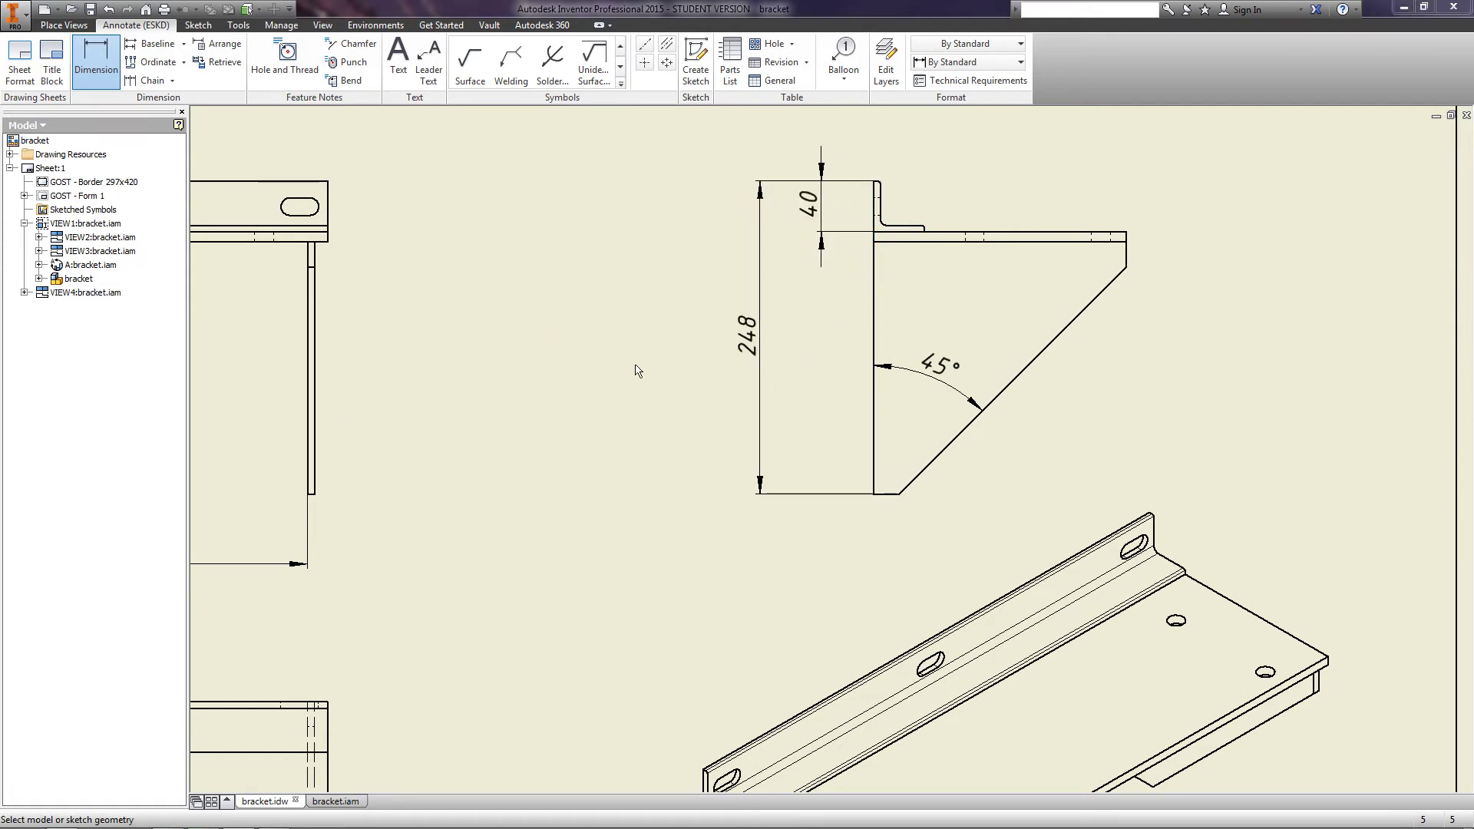
scroll(635, 370, "down", 5)
scroll(532, 457, "up", 2)
scroll(531, 458, "up", 5)
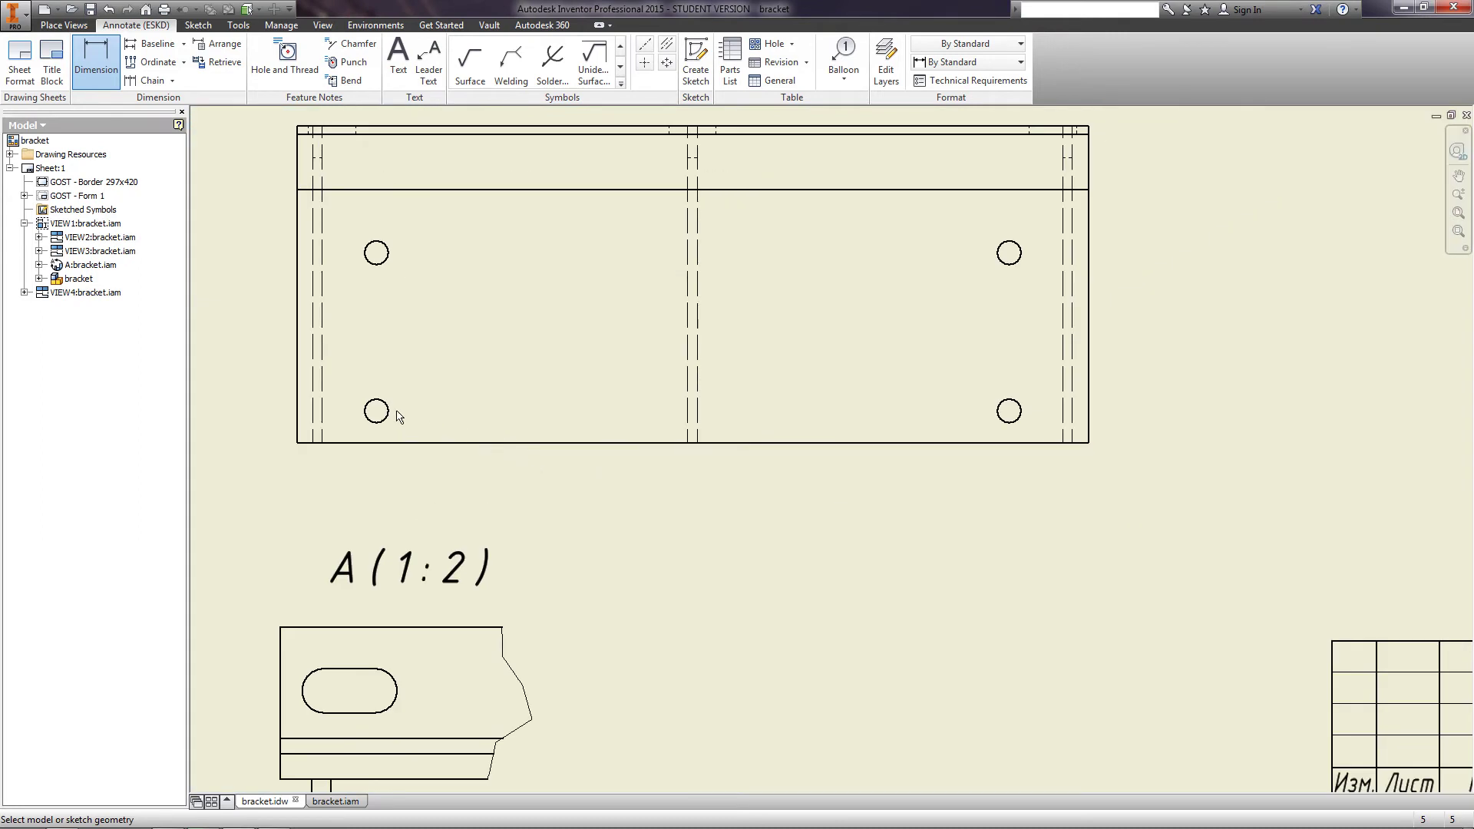
Dimension the lower view's holes: 50 from the left edge, 400 centre spacing, Ø15 diameter
left_click(503, 415)
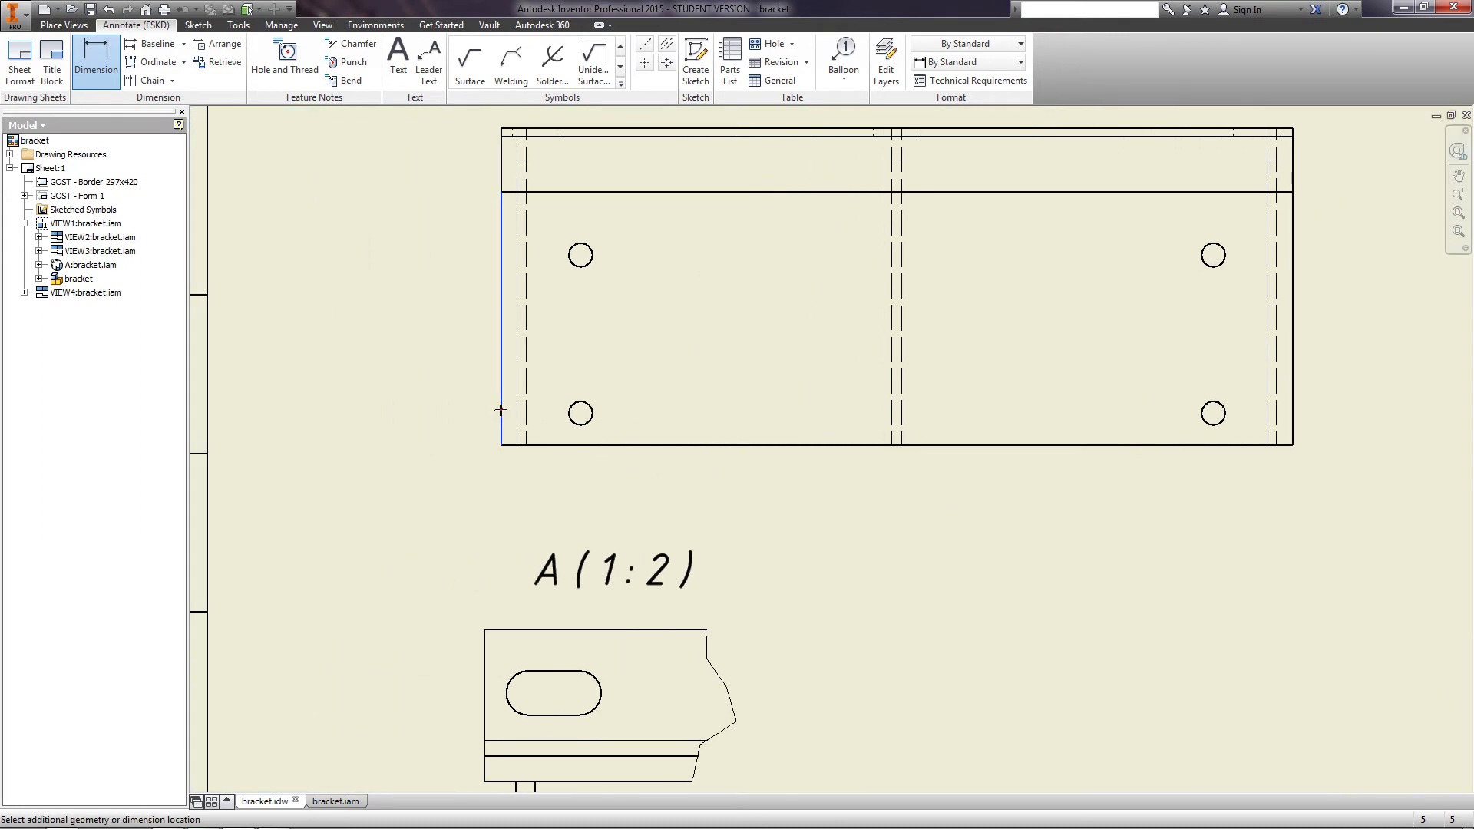
left_click(581, 414)
left_click(449, 419)
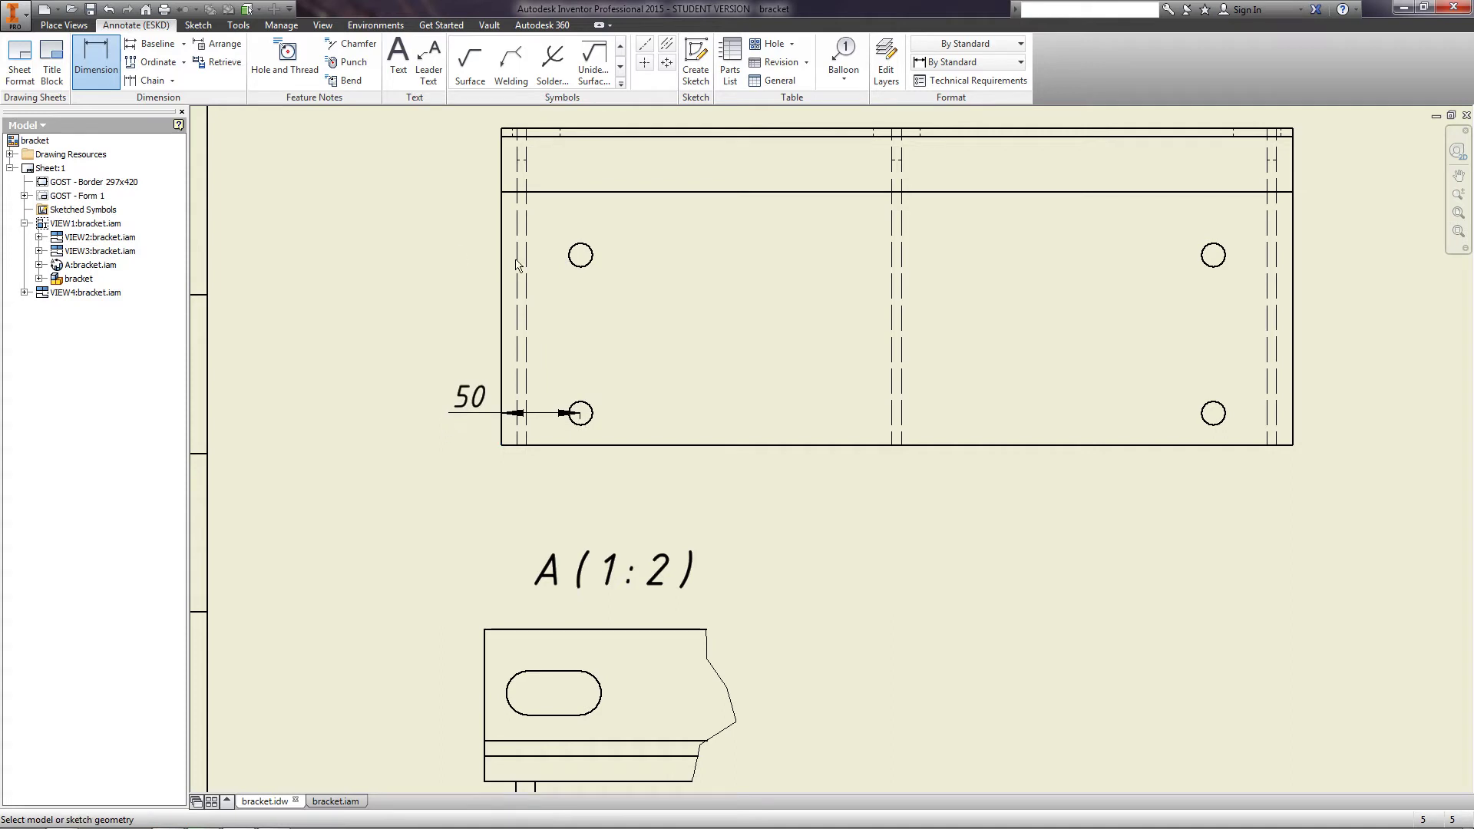
left_click(580, 253)
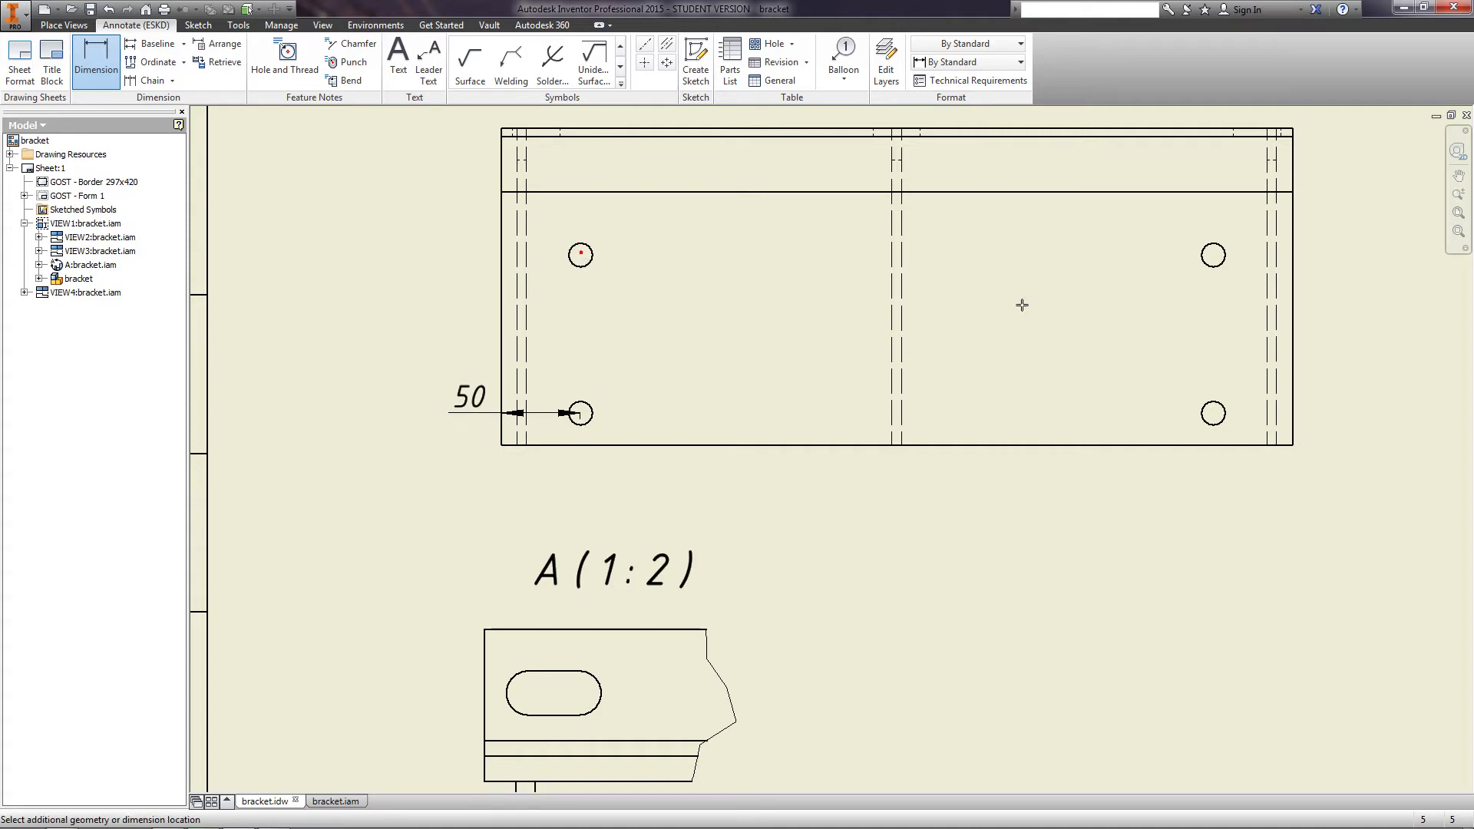
left_click(1213, 255)
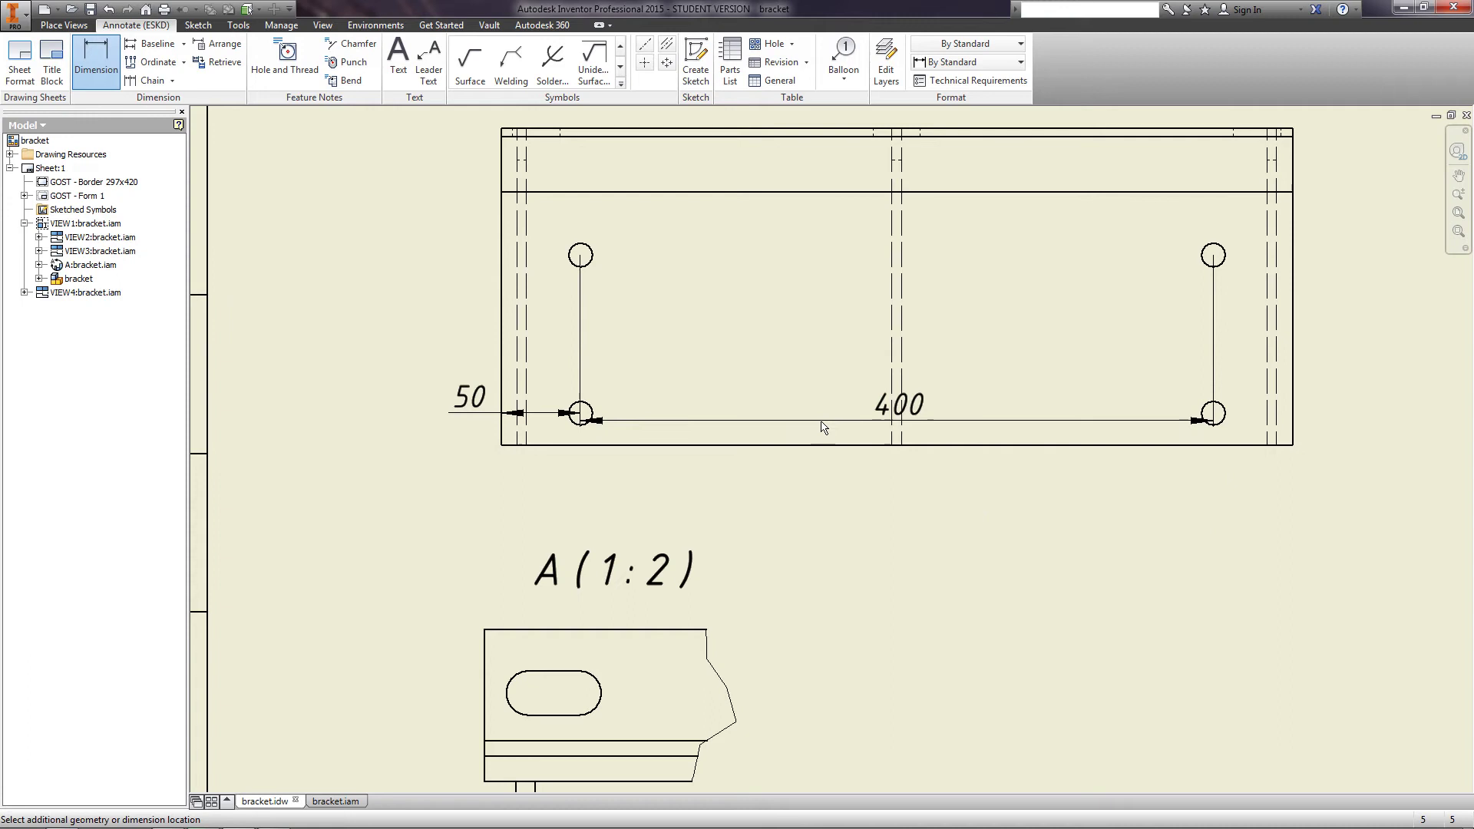
left_click(833, 512)
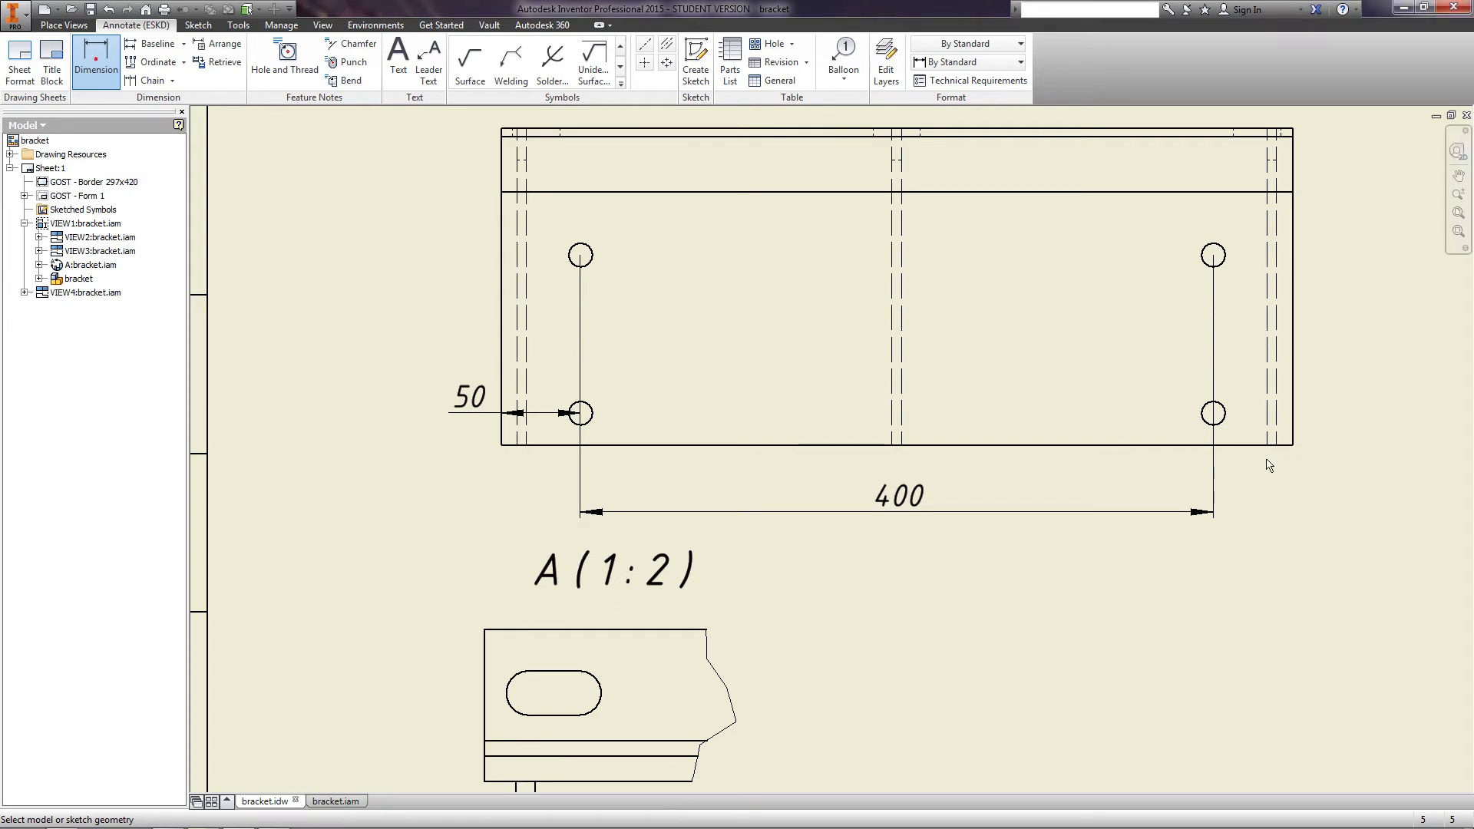
left_click(1225, 416)
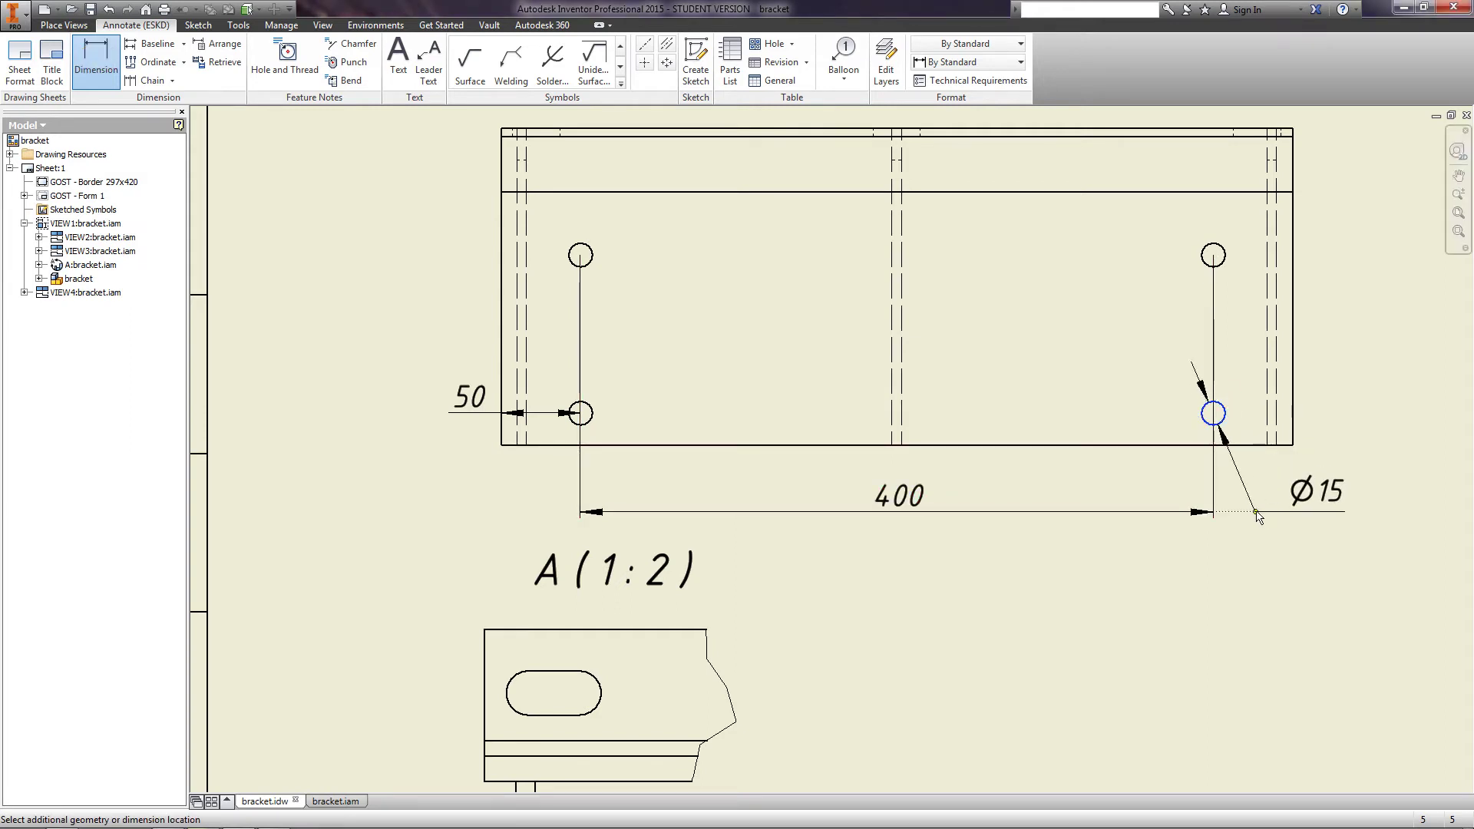
left_click(1257, 515)
middle_click_drag(878, 668, 901, 542)
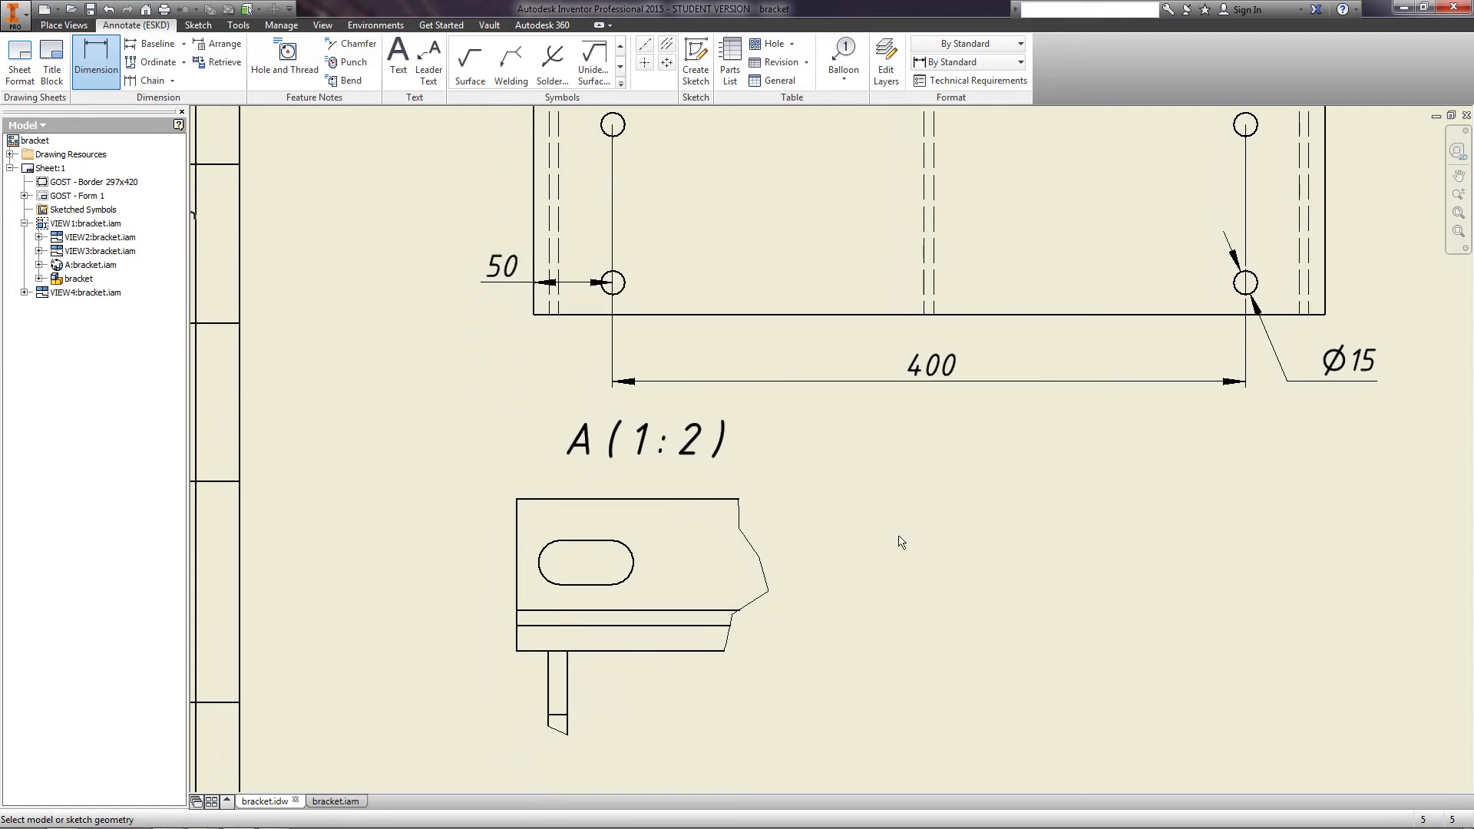
Dimension the slot's right arc in detail A as an R7 radius
left_click(636, 565)
right_click(660, 542)
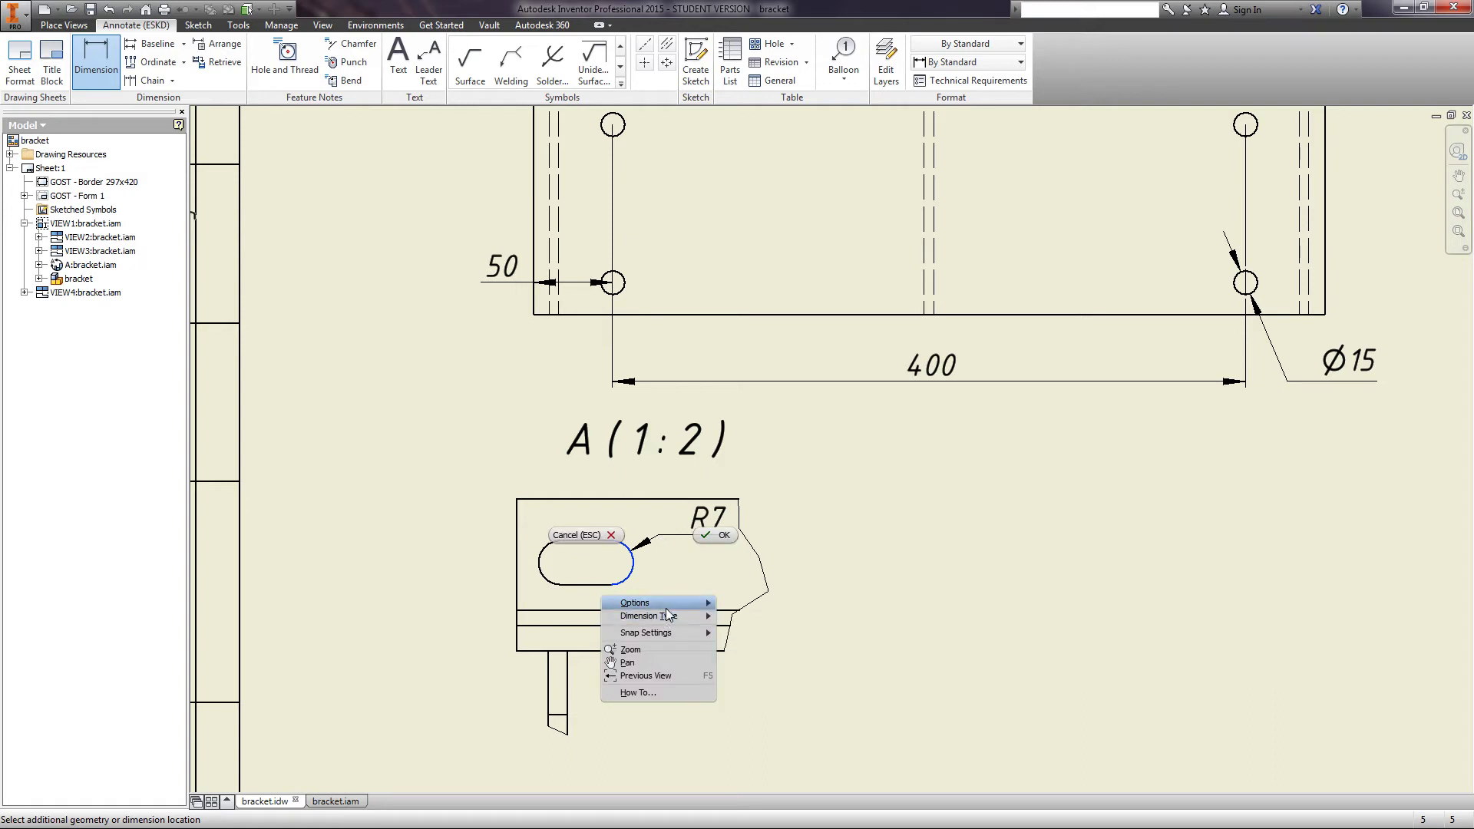
mouse_move(665, 608)
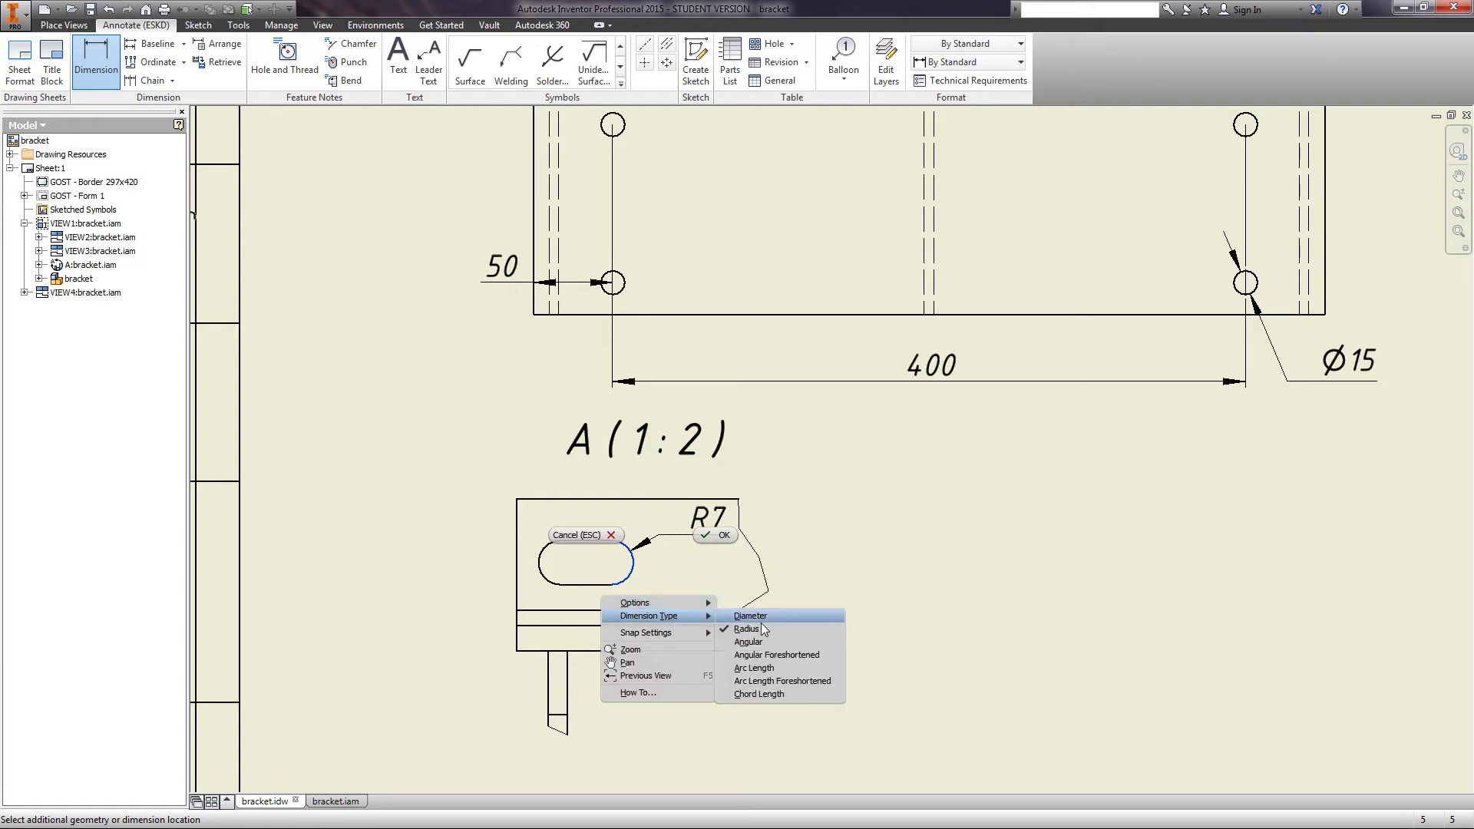
left_click(768, 618)
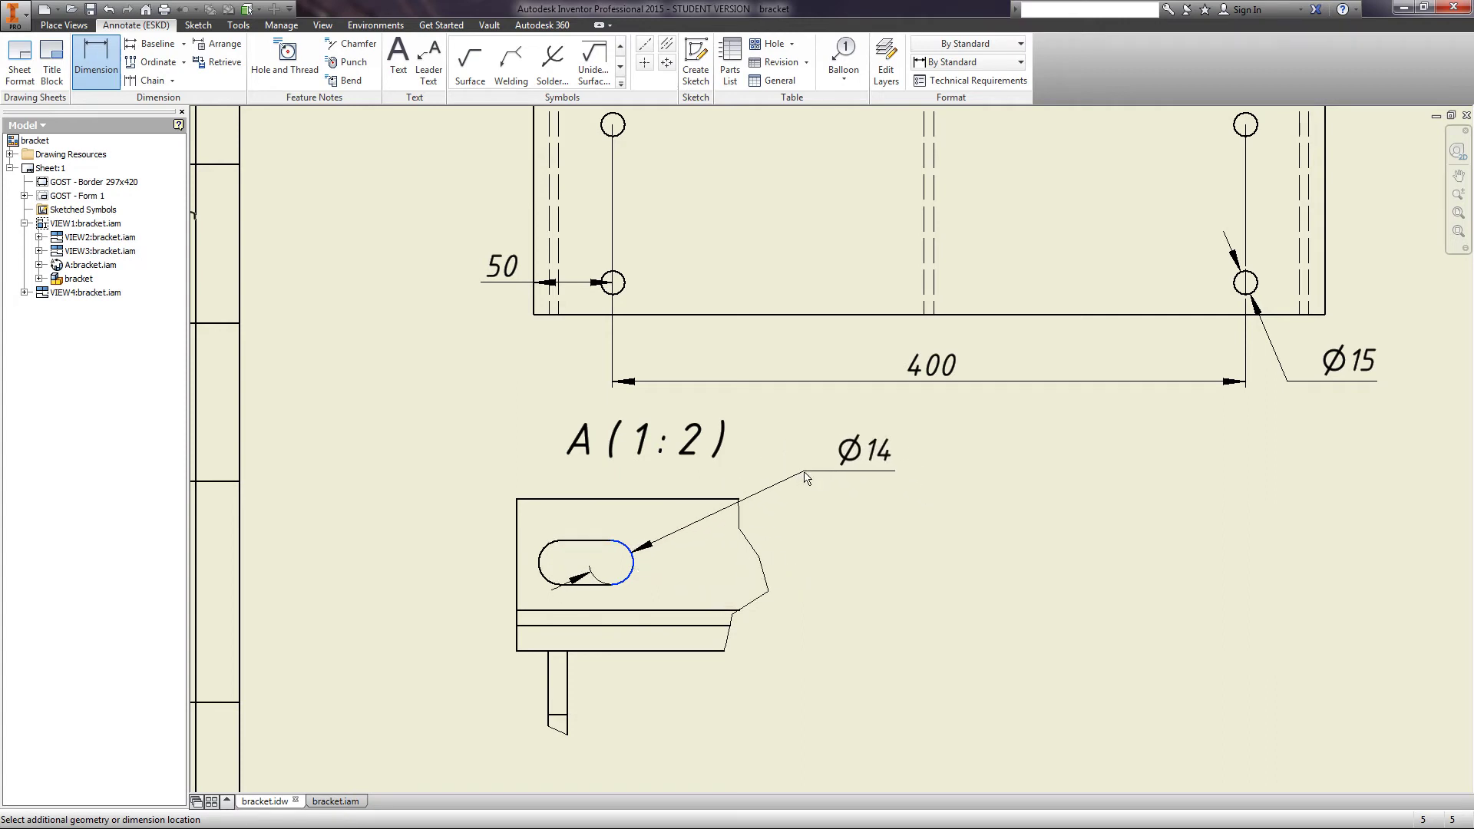
right_click(806, 478)
mouse_move(833, 557)
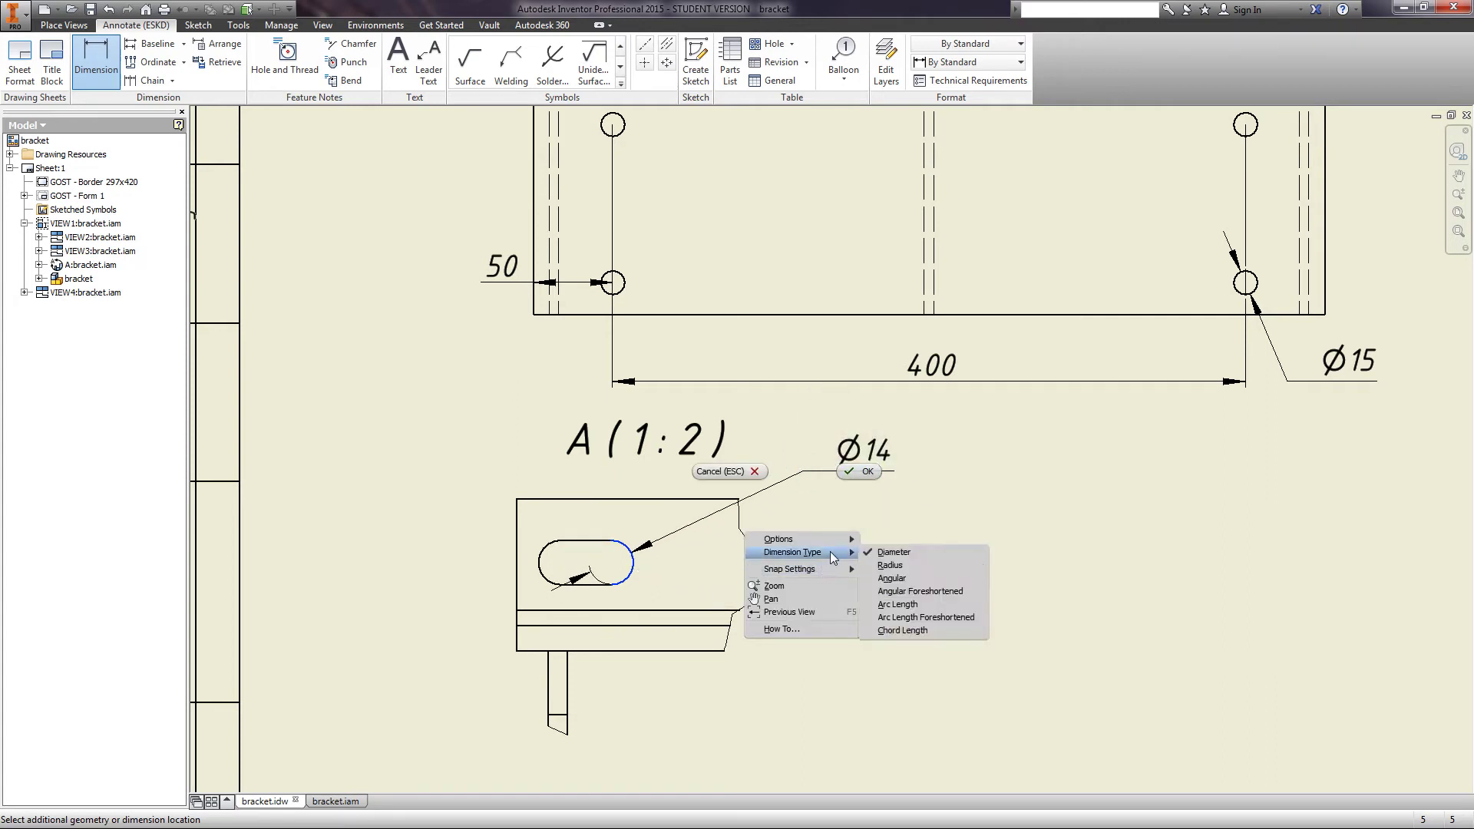
left_click(890, 565)
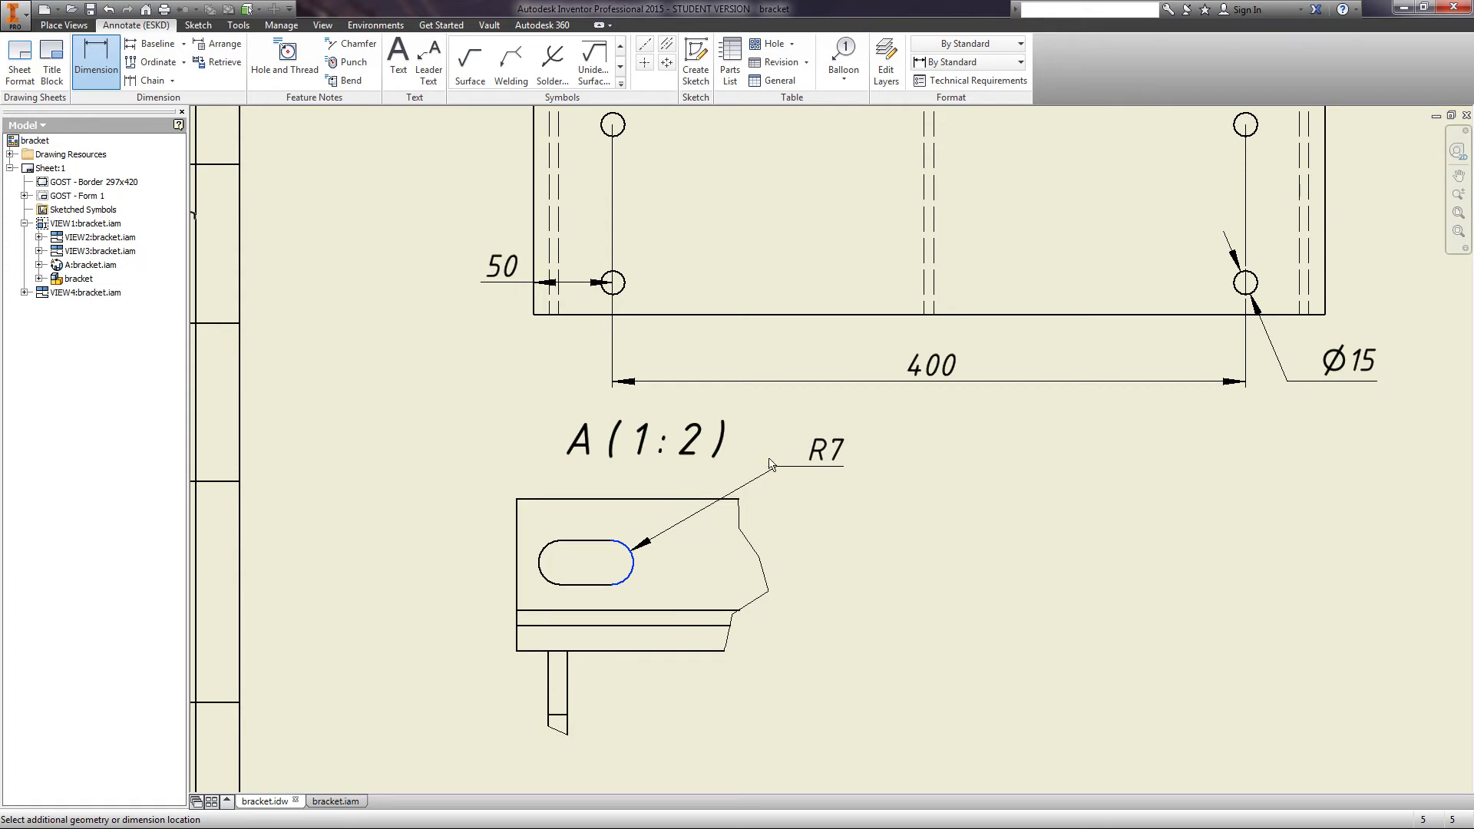
left_click(757, 474)
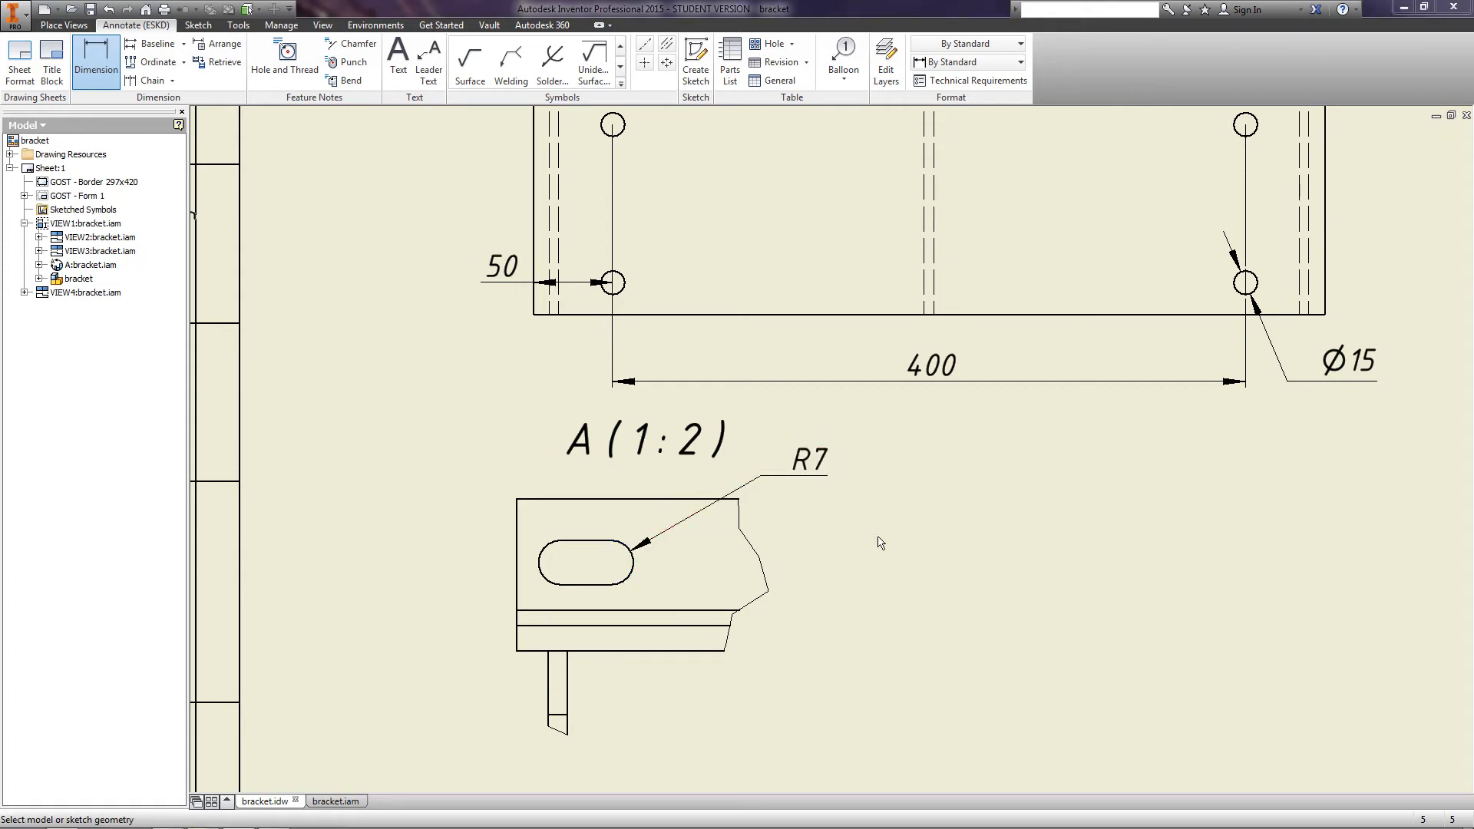
Add the 7 edge-to-slot offset and 16 slot centre spacing above detail A
left_click(517, 560)
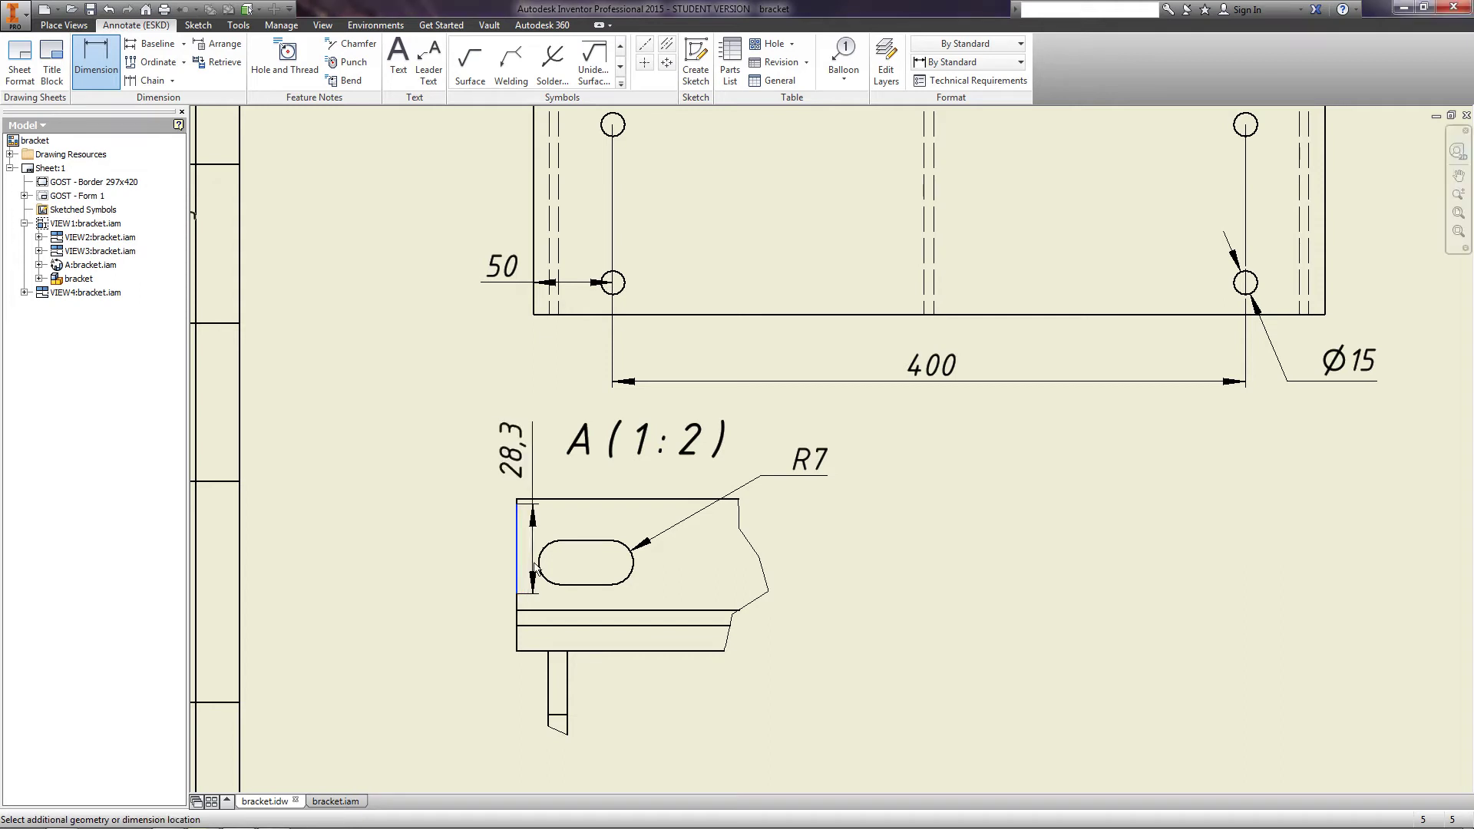
left_click(539, 562)
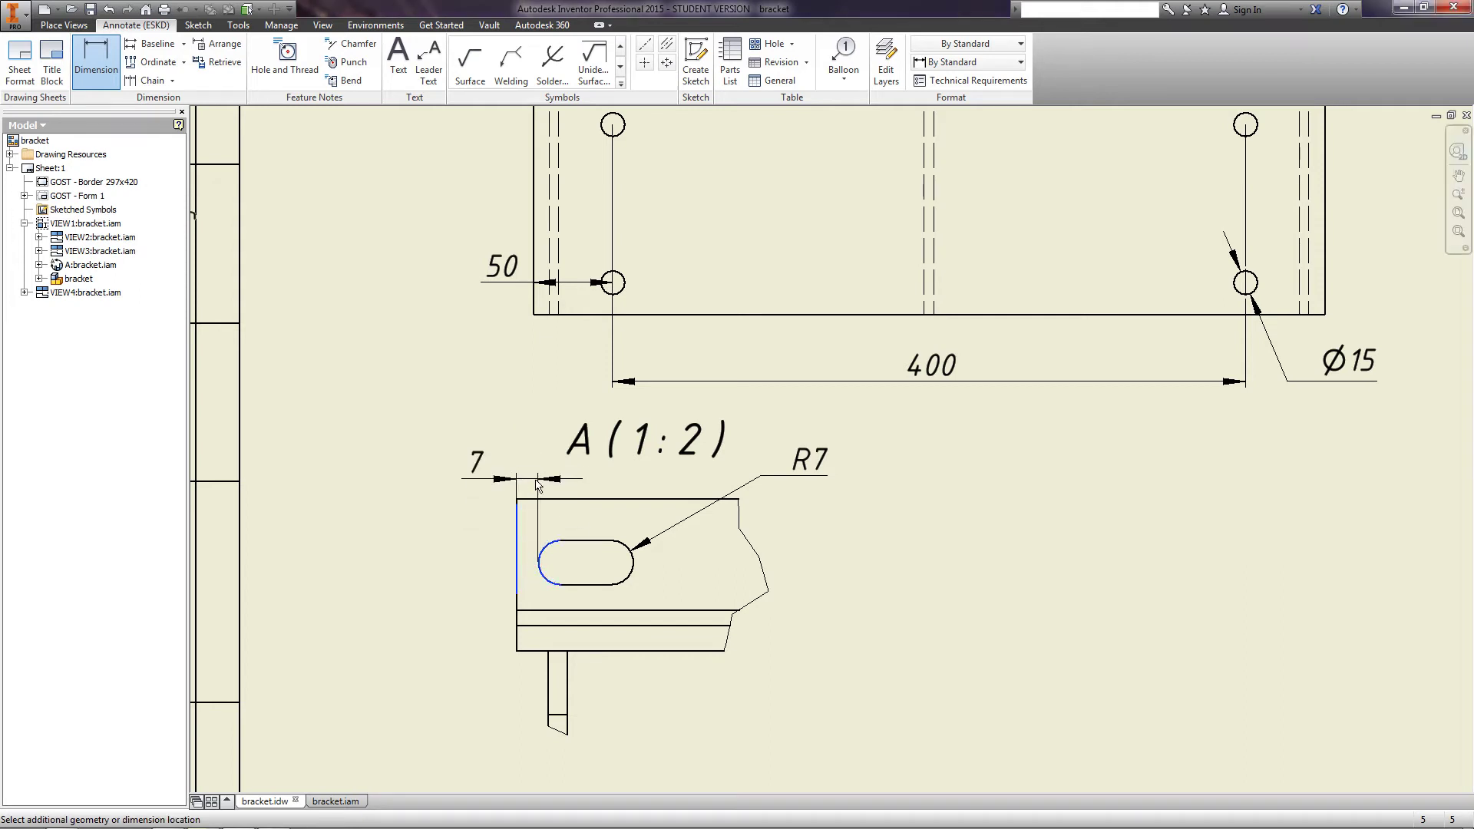
left_click(538, 467)
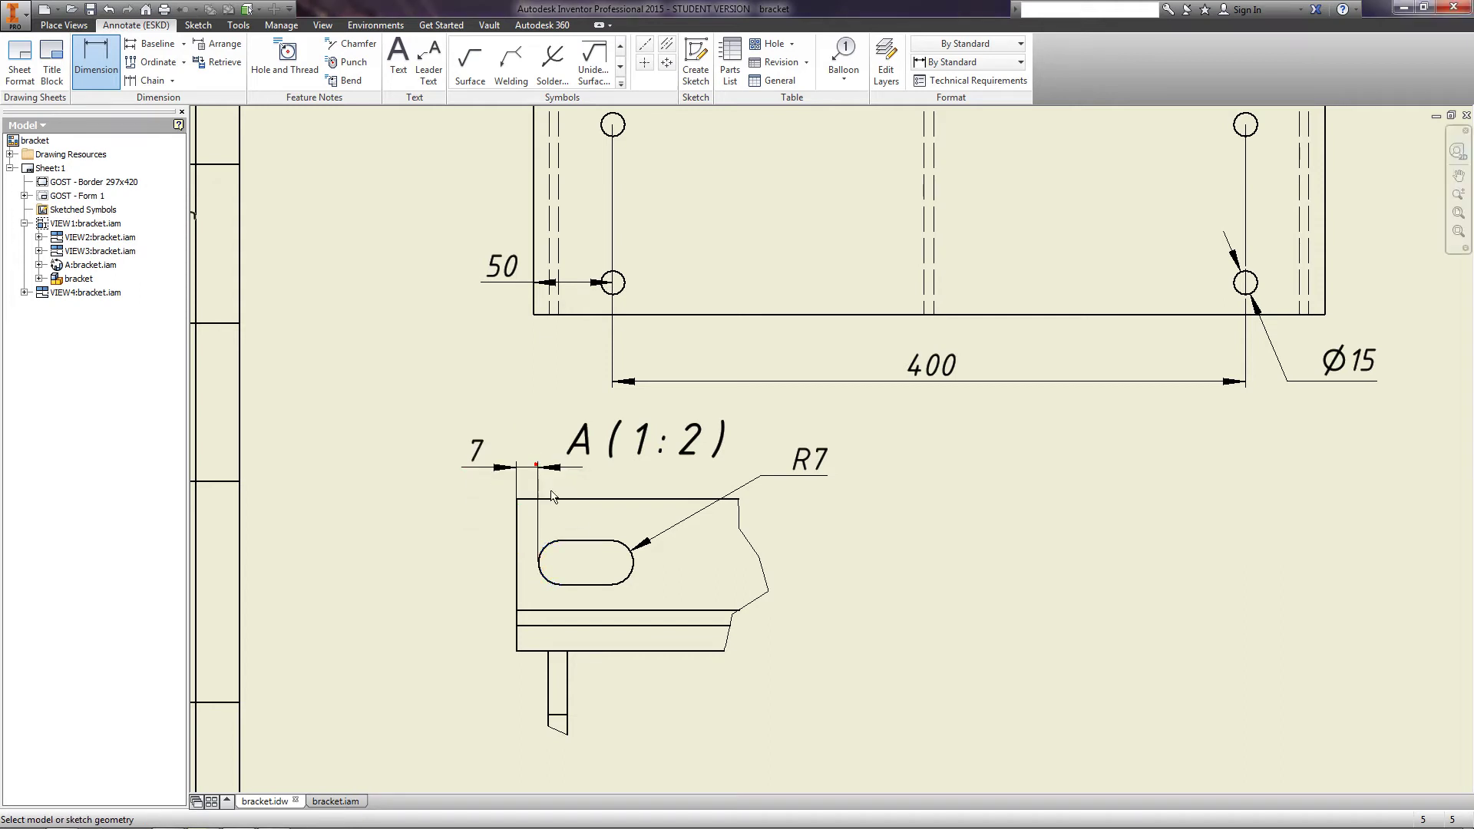
left_click(561, 562)
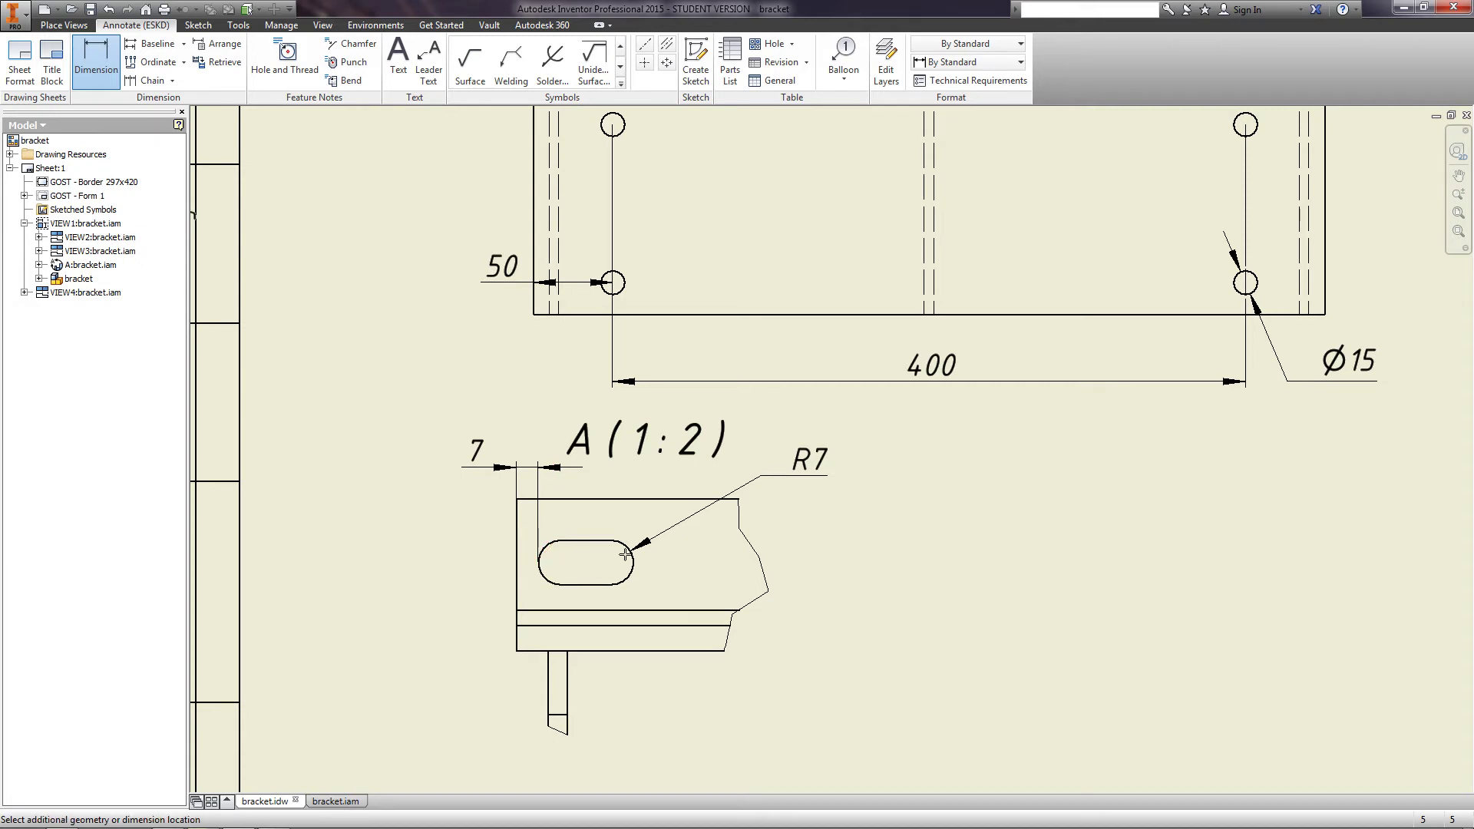
left_click(612, 563)
left_click(590, 467)
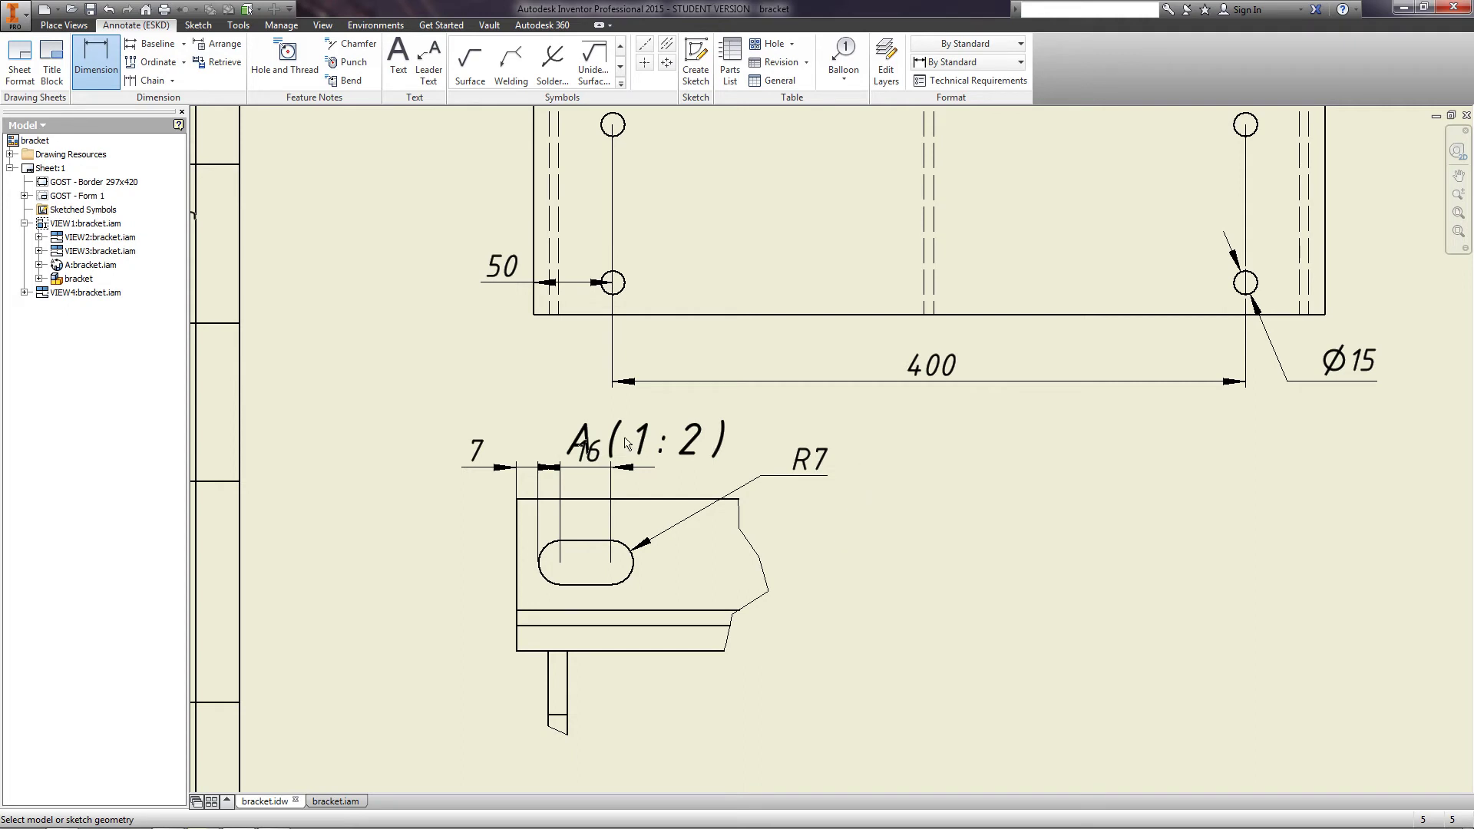
Raise the A(1:2) detail label slightly and show the whole sheet
key("Escape")
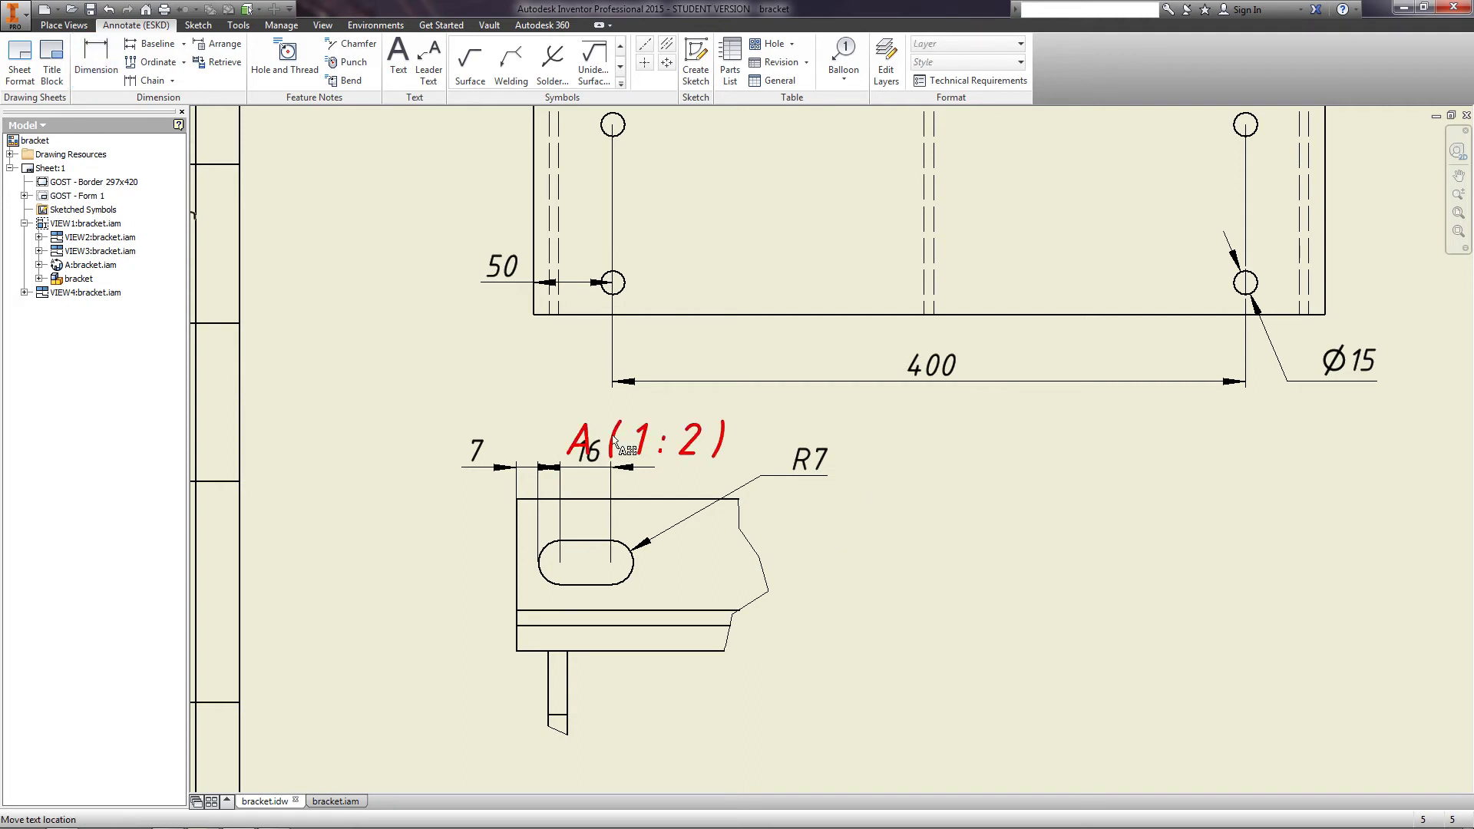
left_click(614, 436)
left_click_drag(619, 436, 619, 416)
key("Home")
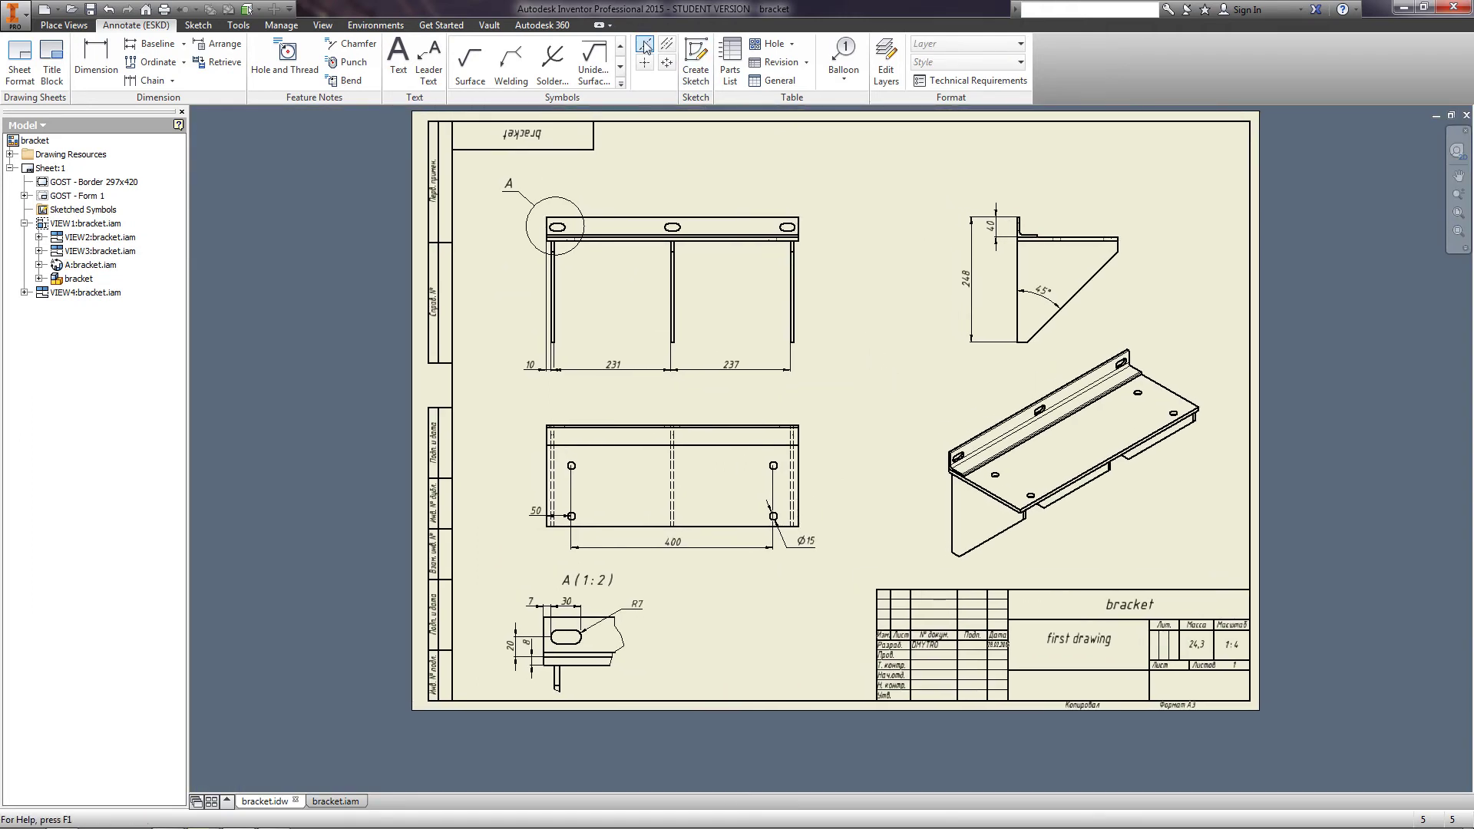
Draw a centerline from the left slot's centre to the next slot's right arc along the top flange
left_click(645, 46)
scroll(538, 188, "up", 5)
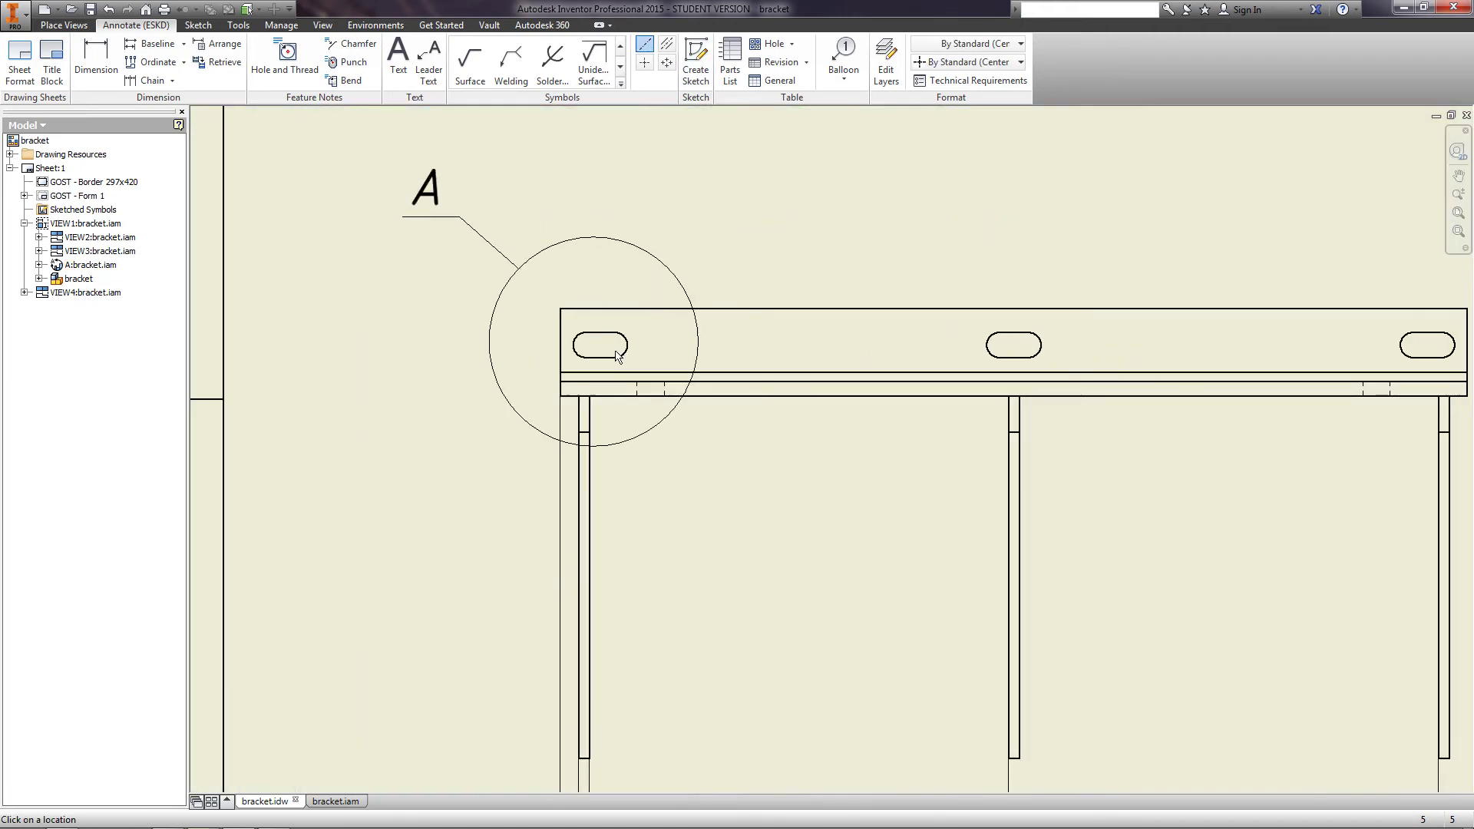
left_click(573, 344)
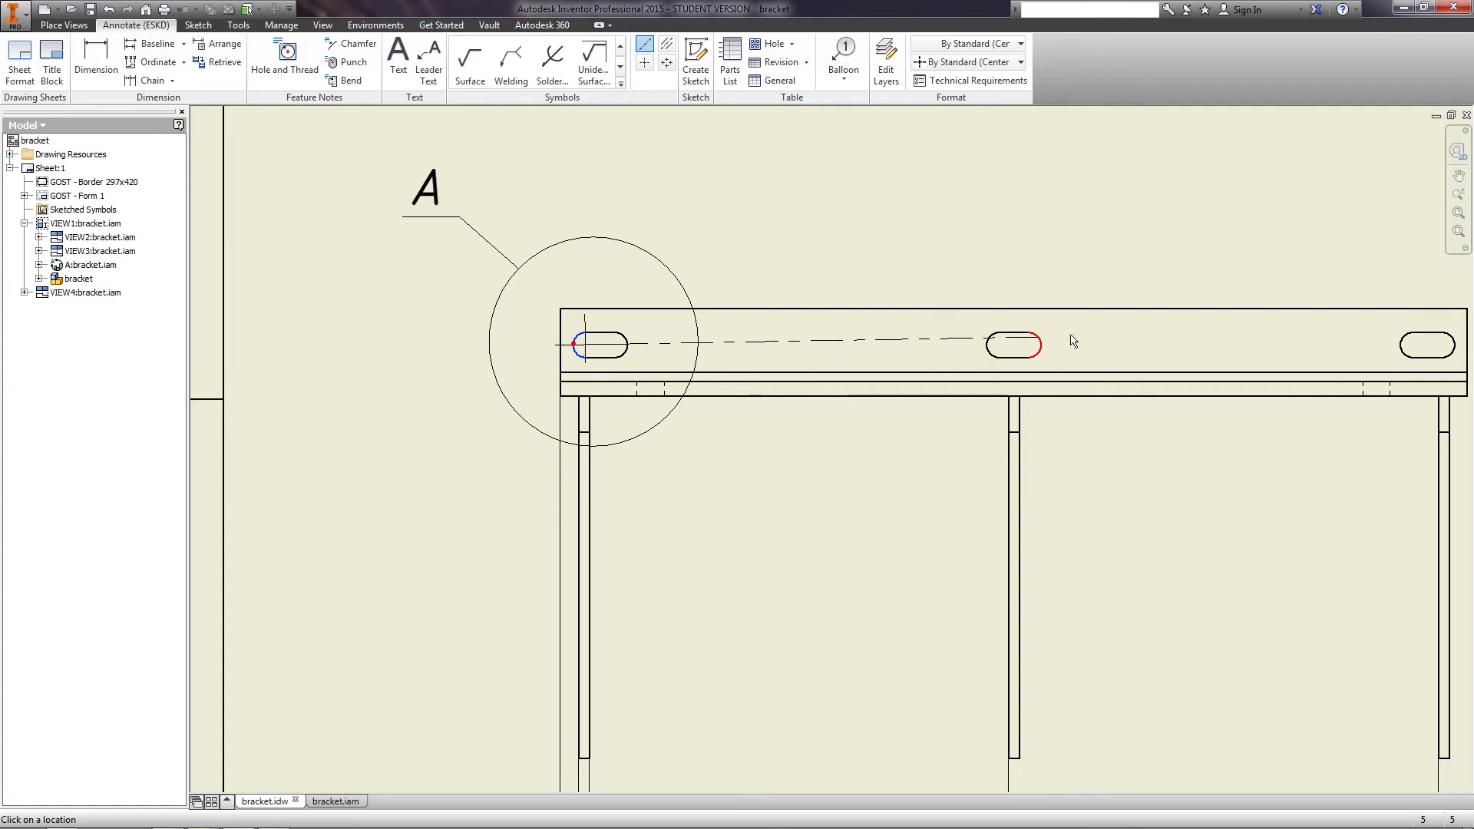
scroll(1070, 338, "down", 5)
scroll(998, 347, "up", 8)
scroll(996, 350, "up", 3)
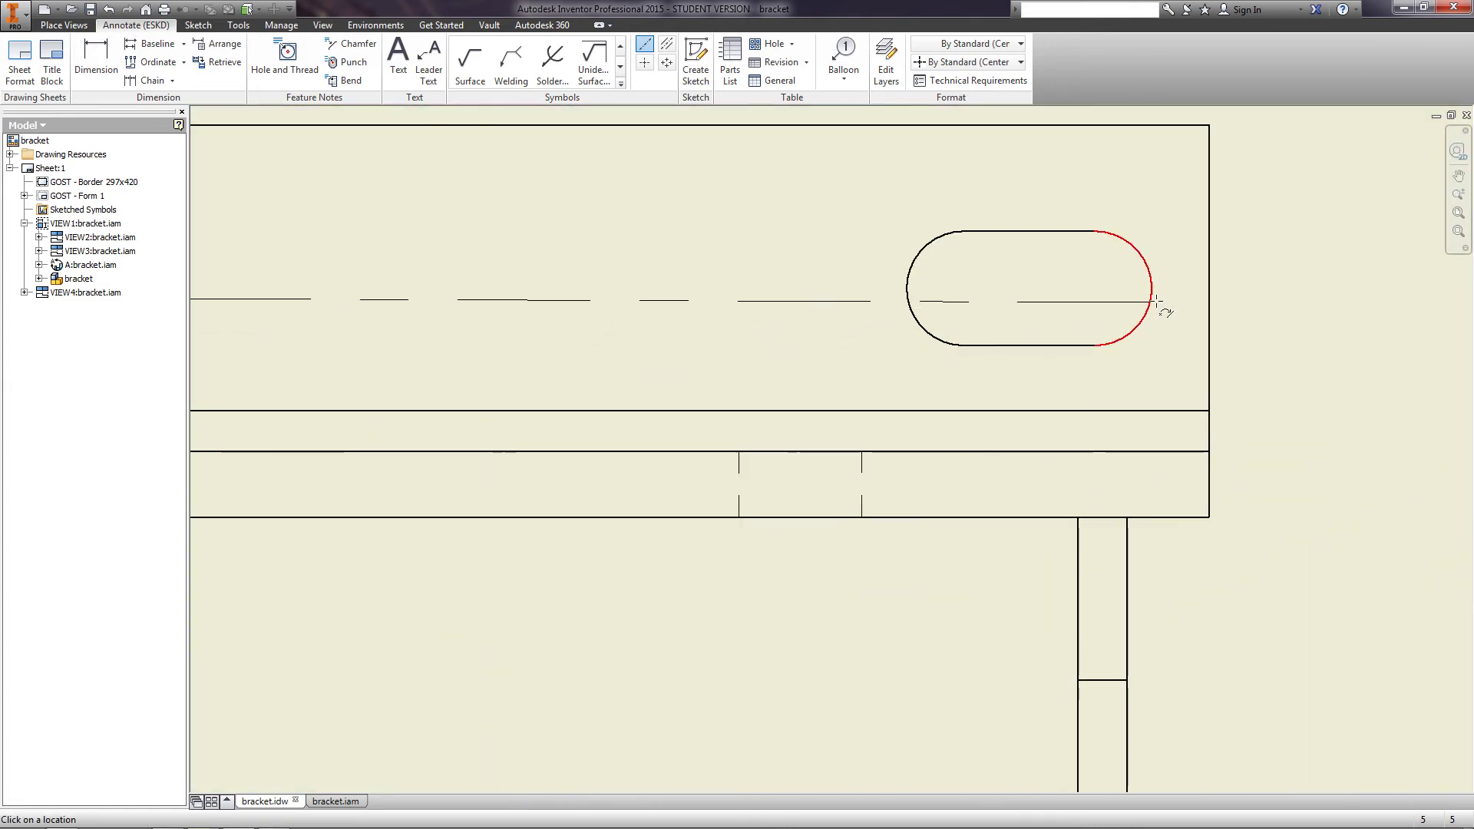
left_click(1153, 289)
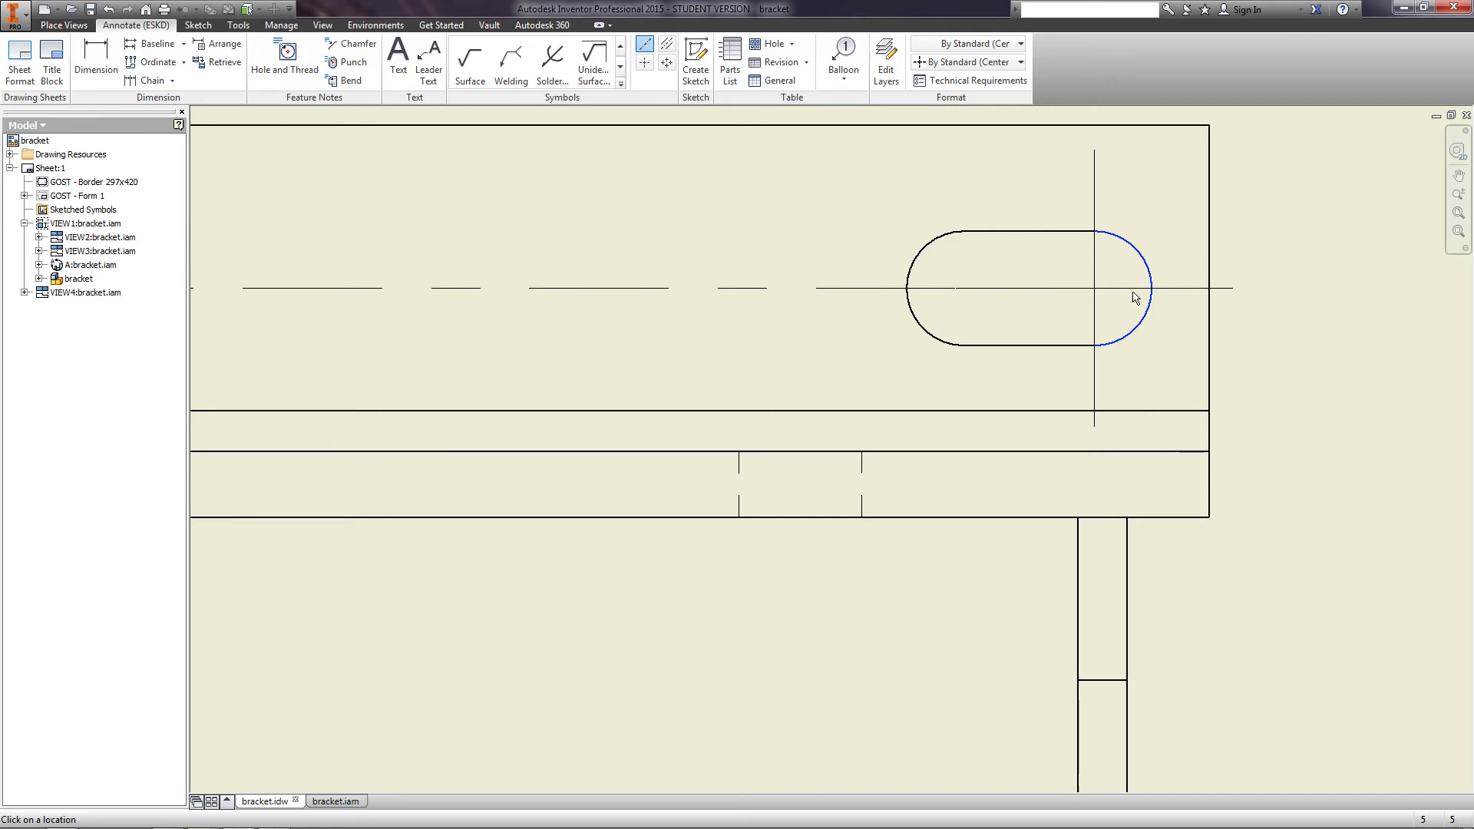
scroll(1075, 299, "down", 5)
key("F2")
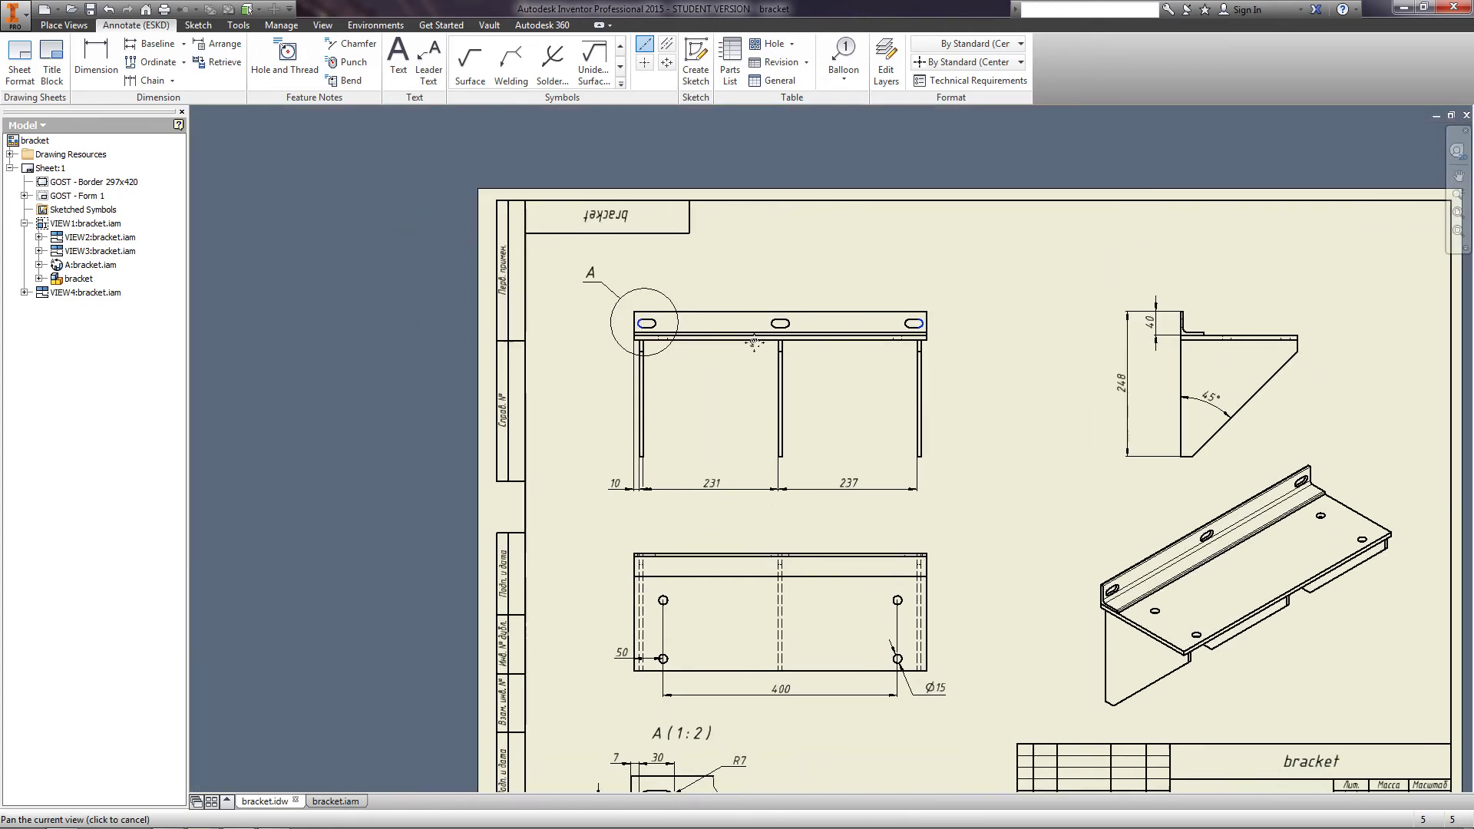
left_click(754, 342)
scroll(668, 641, "up", 3)
scroll(323, 333, "down", 3)
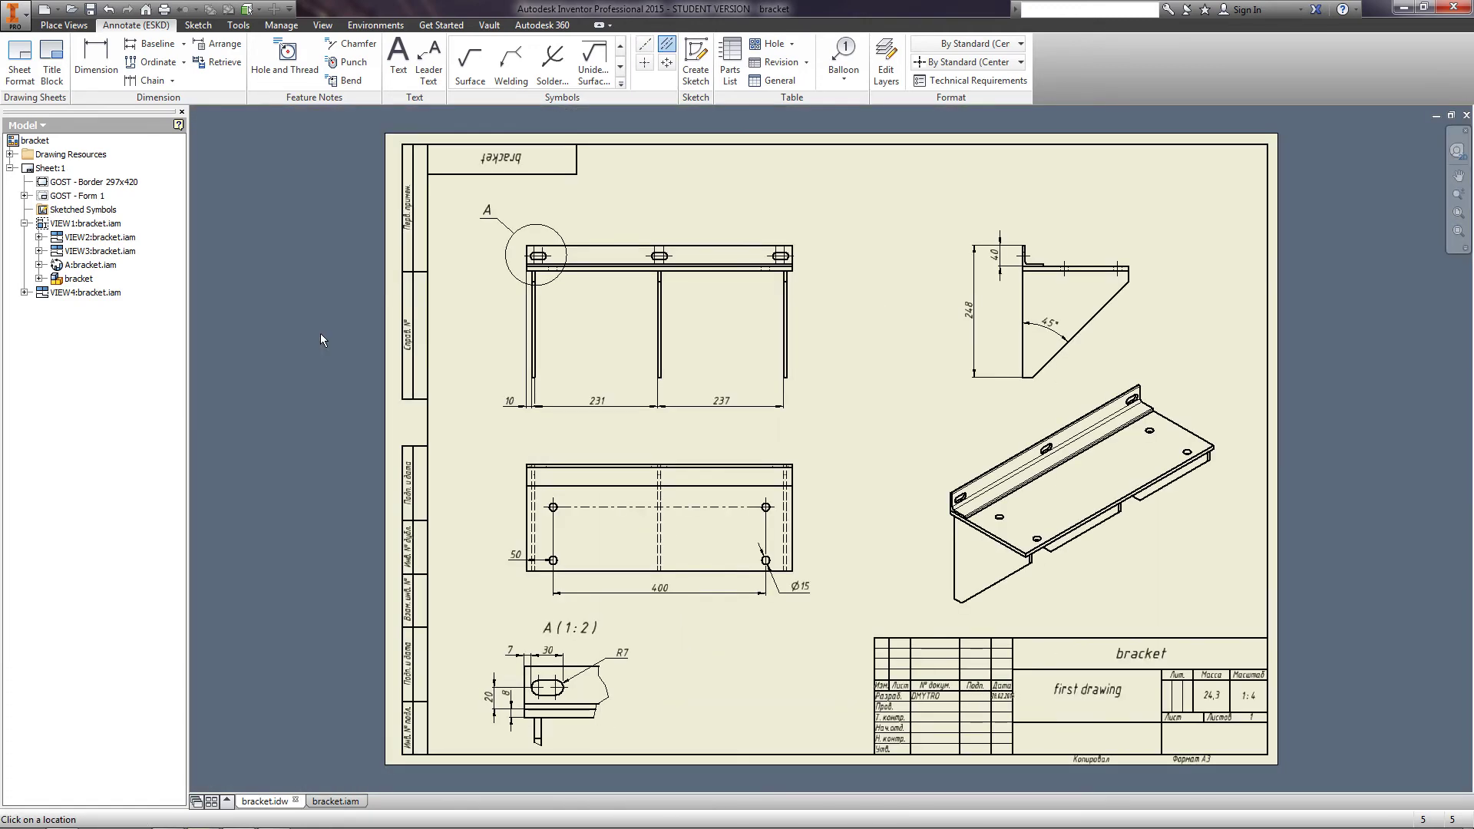
key("F5")
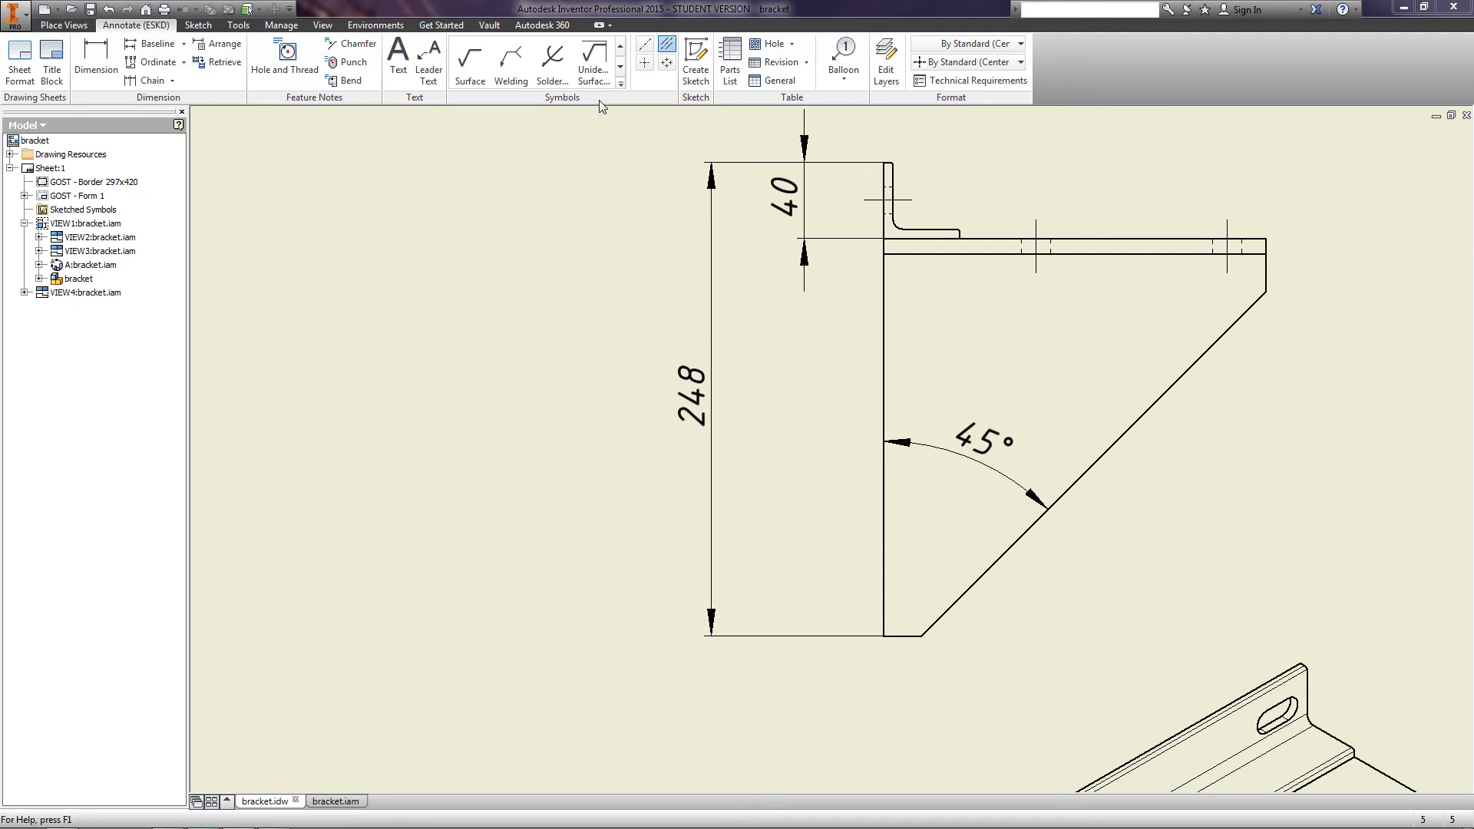
Attach a welding symbol leader to the side view's top flange and place it beside the view
left_click(620, 83)
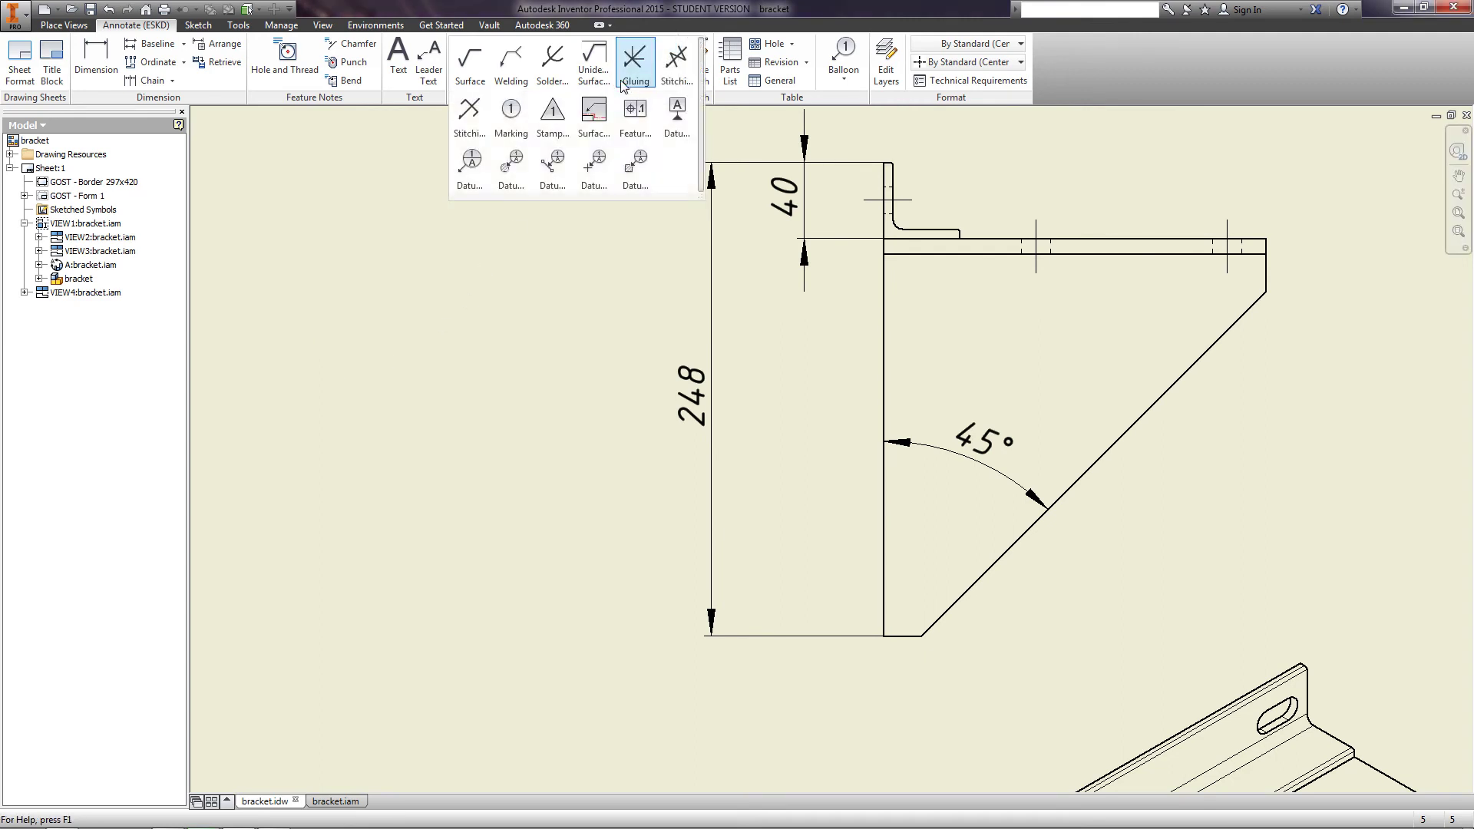
left_click(506, 66)
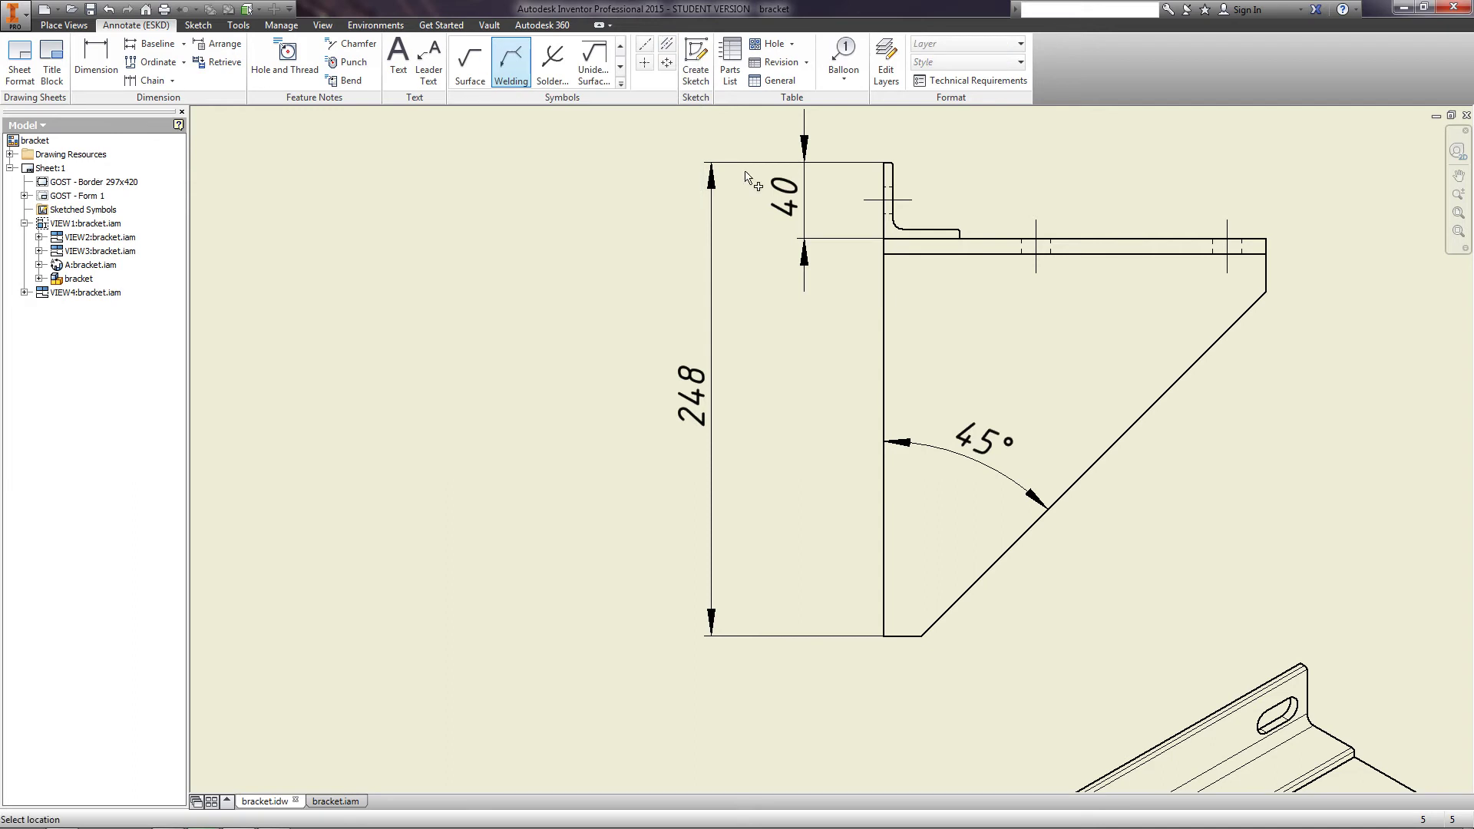
left_click(984, 254)
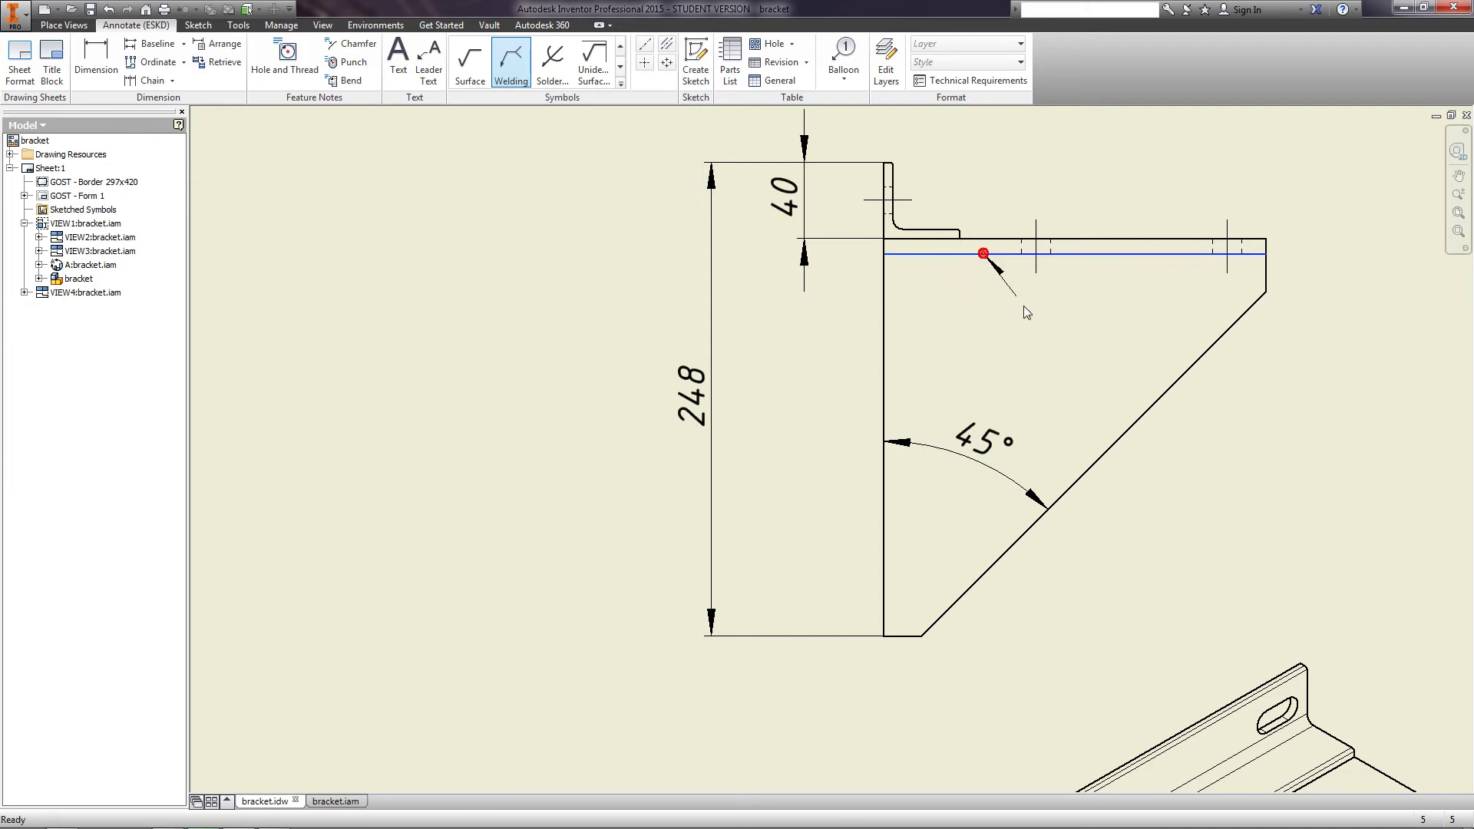
scroll(1024, 309, "down", 5)
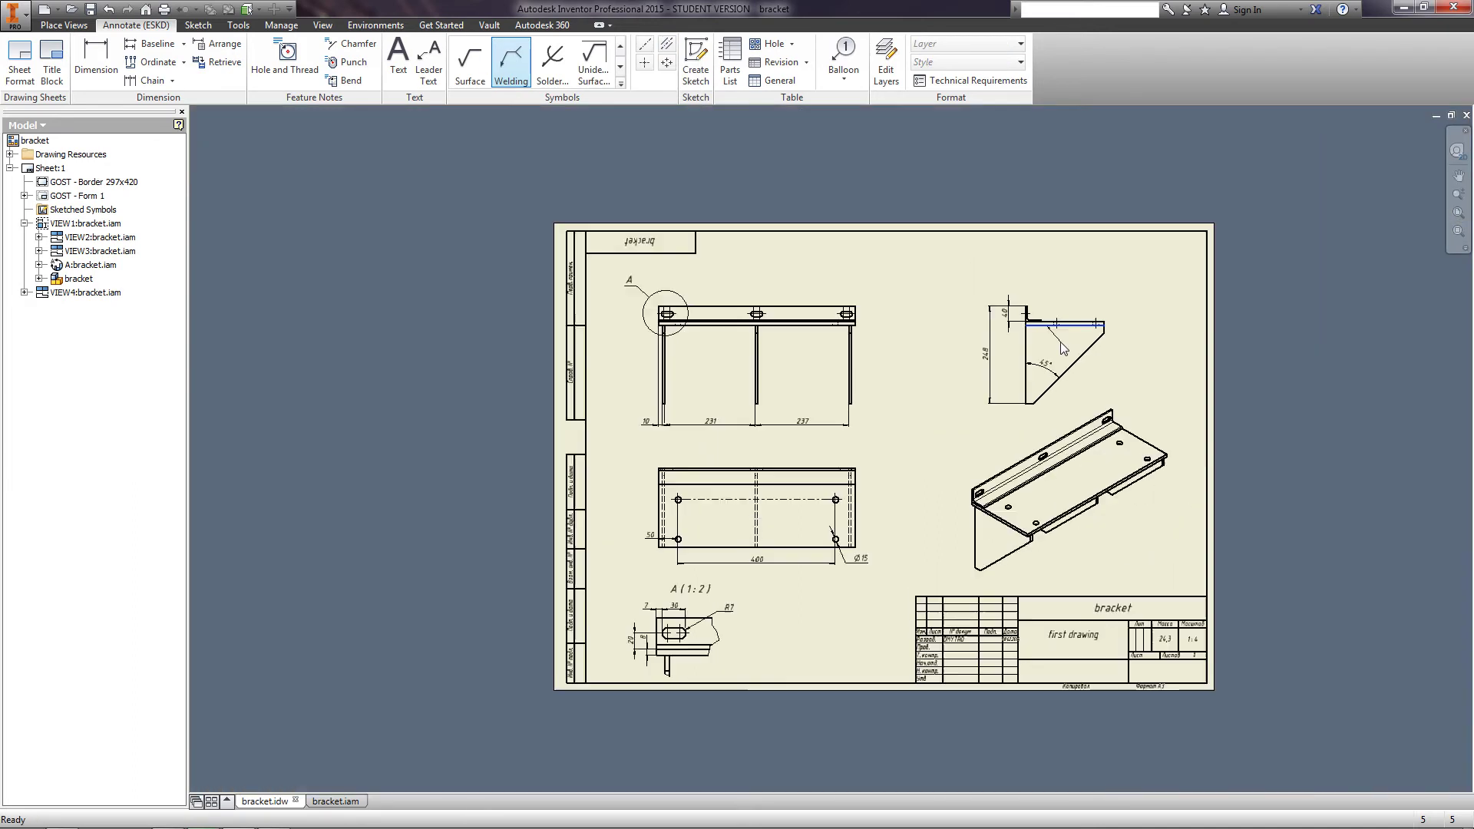
left_click(1099, 366)
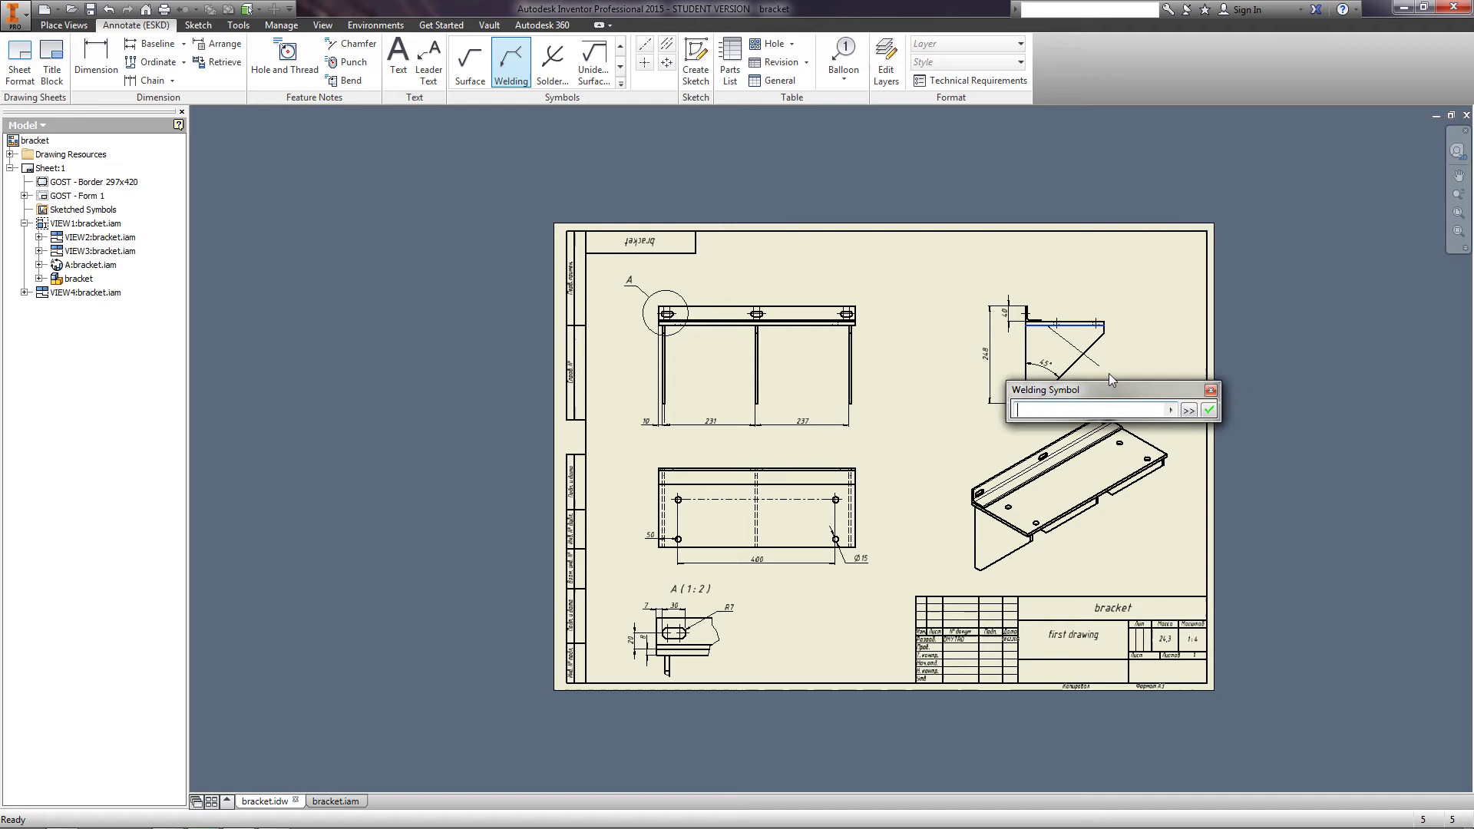
left_click(1188, 411)
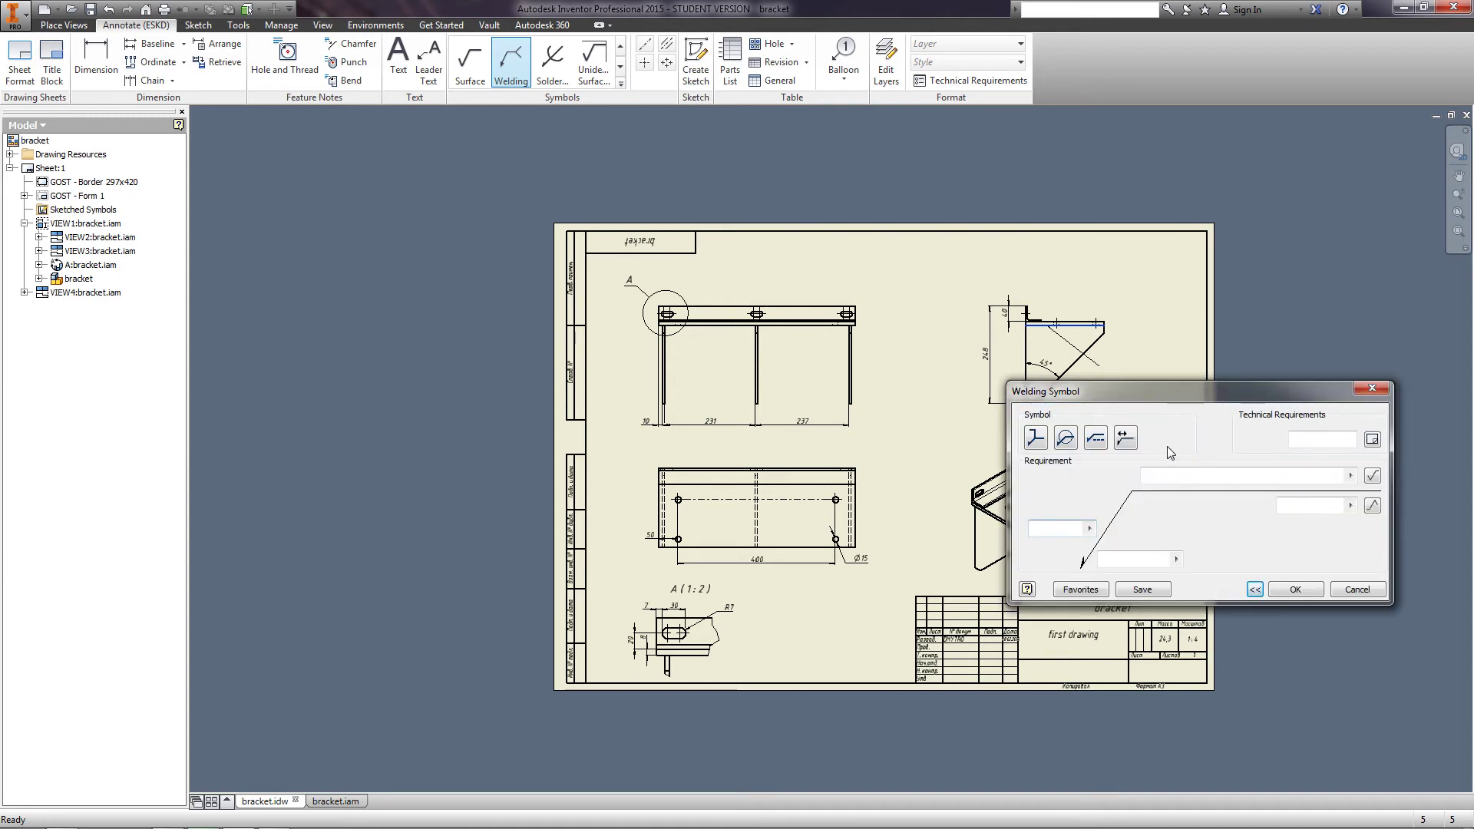
Fill in the weld symbol with standard ГОСТ 5264-80, designation Н1 and leg 6
left_click(1370, 477)
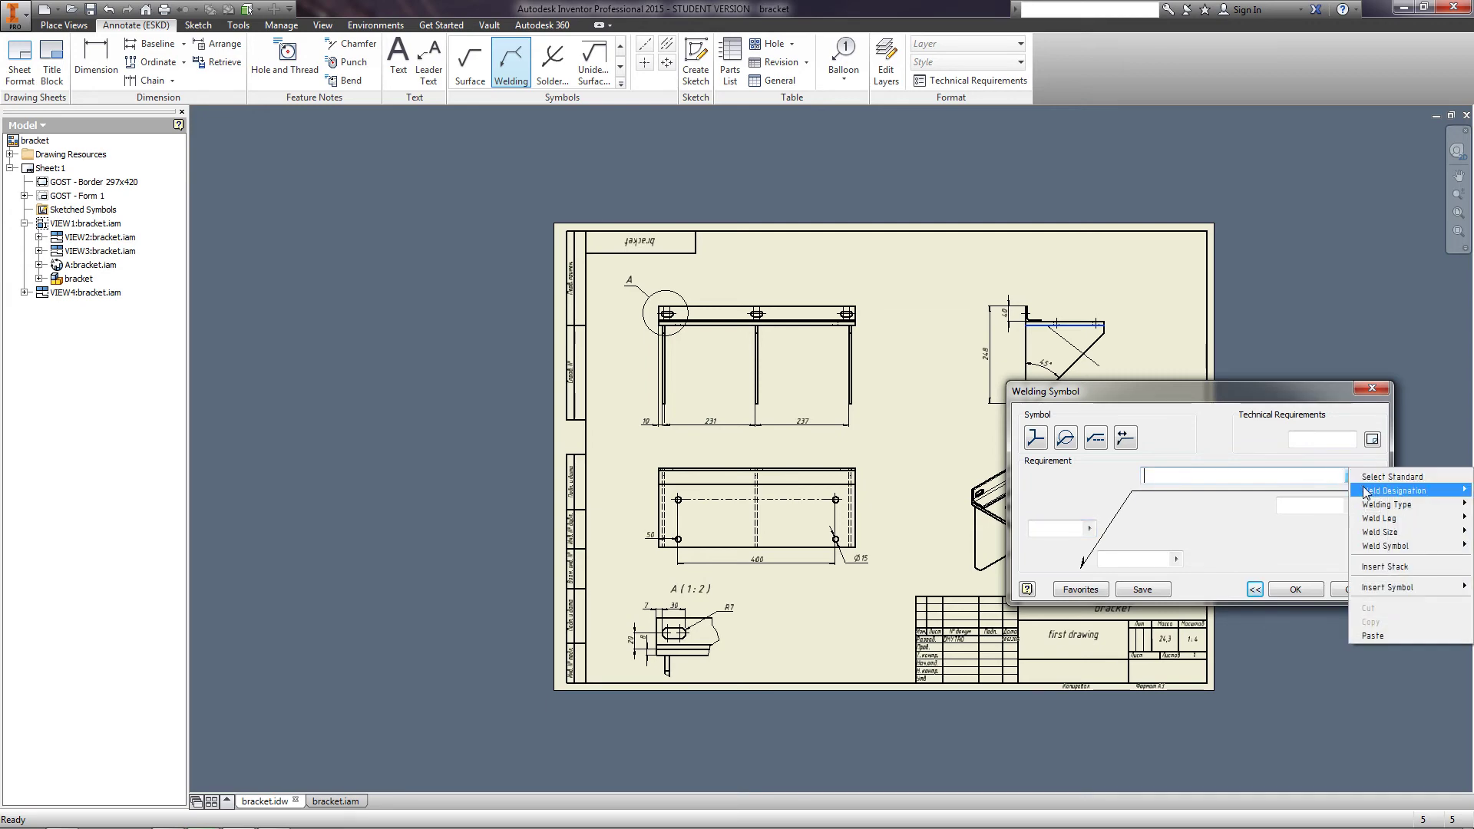
left_click(1386, 477)
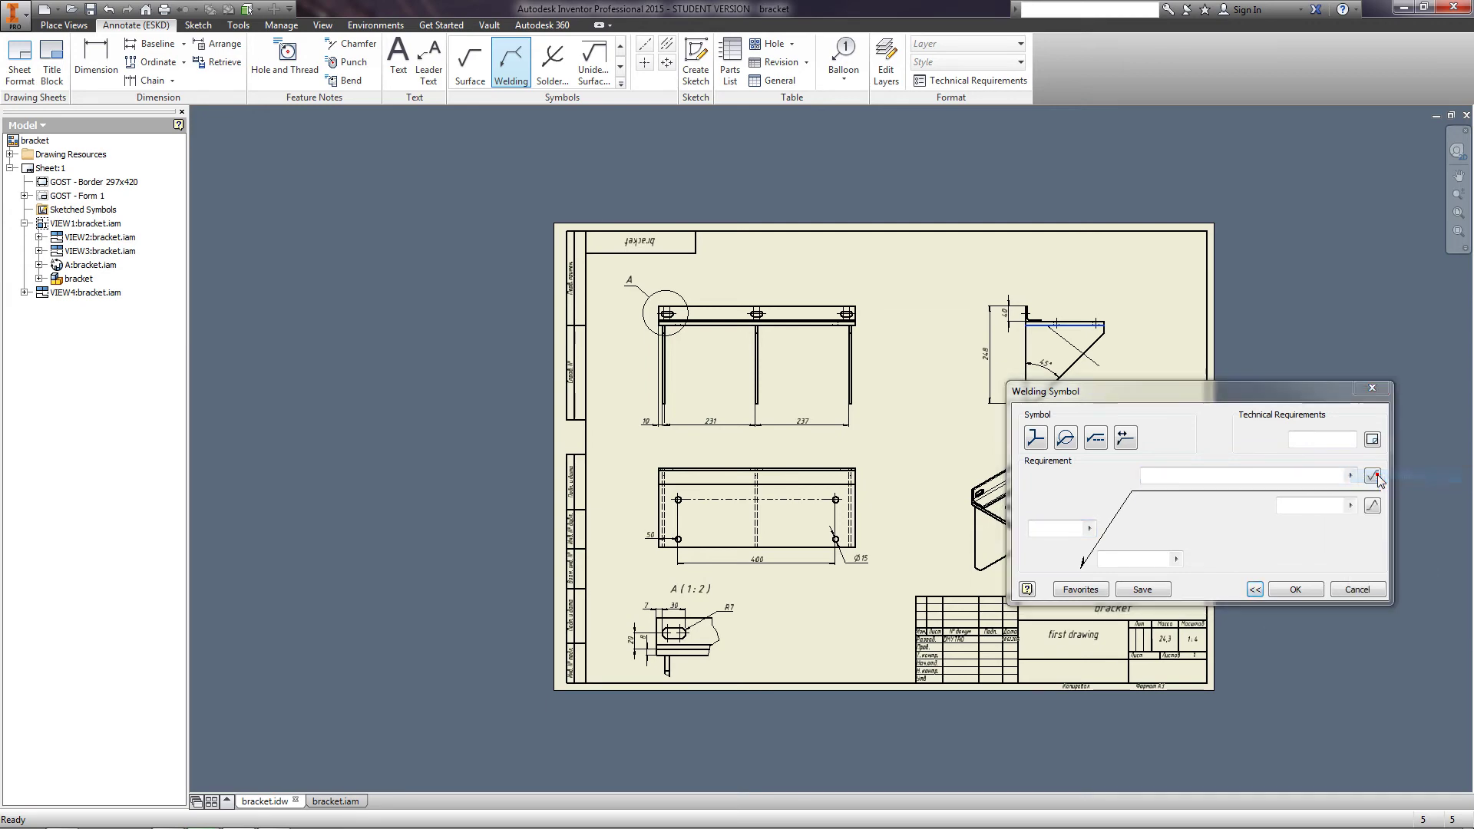
left_click(1336, 629)
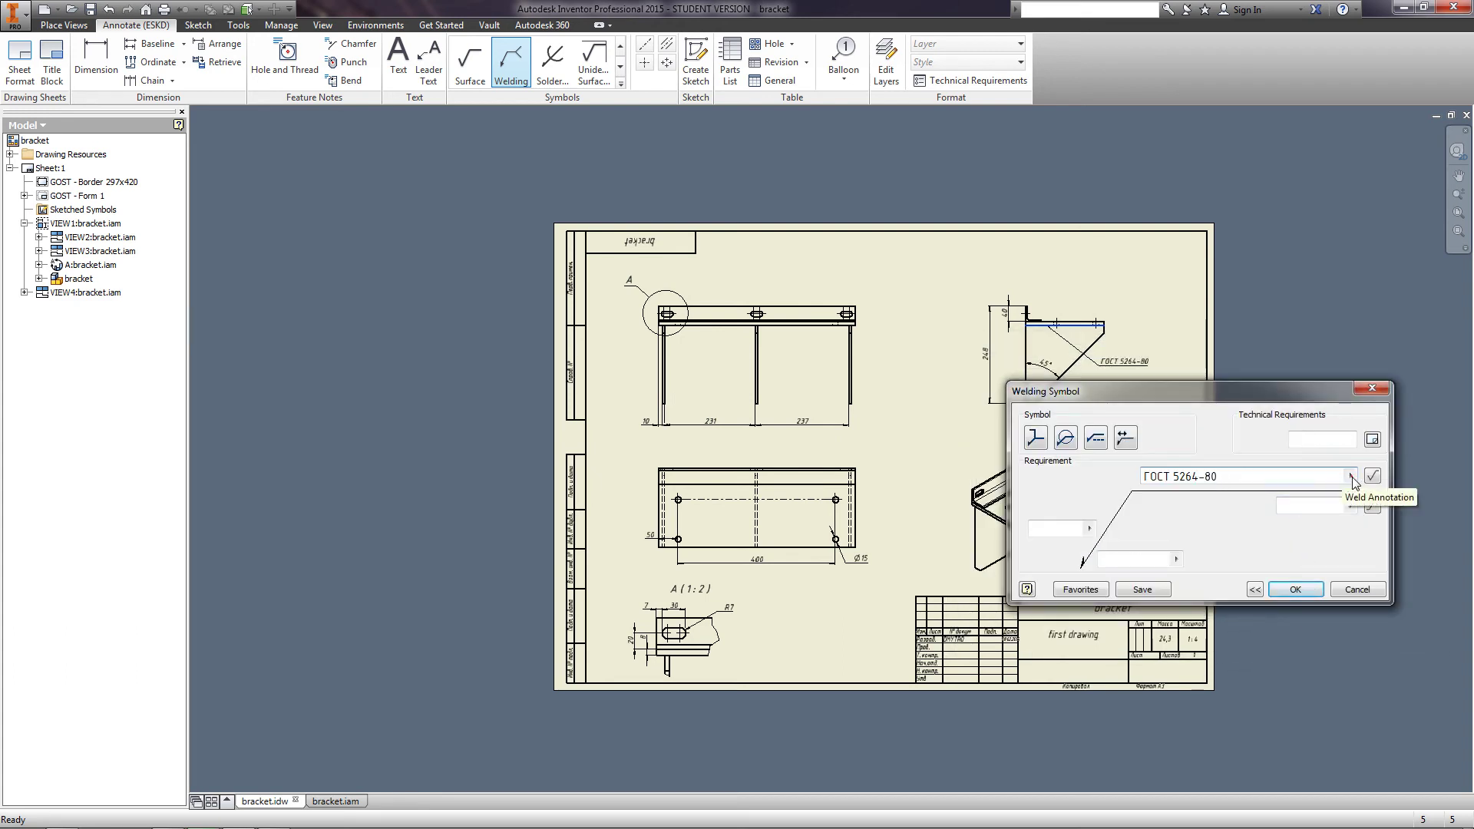
left_click(1351, 477)
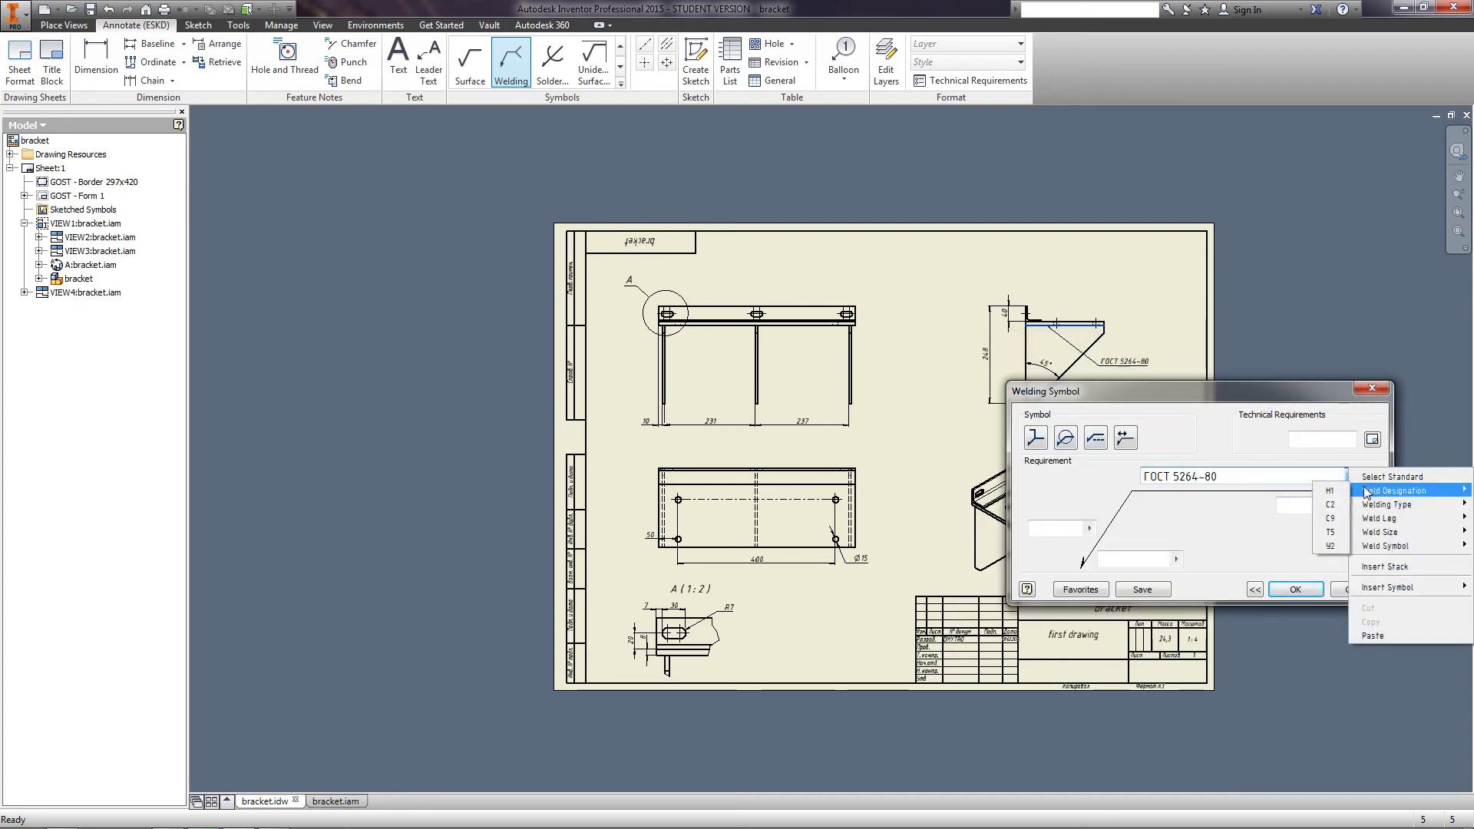
left_click(1329, 490)
left_click(1351, 478)
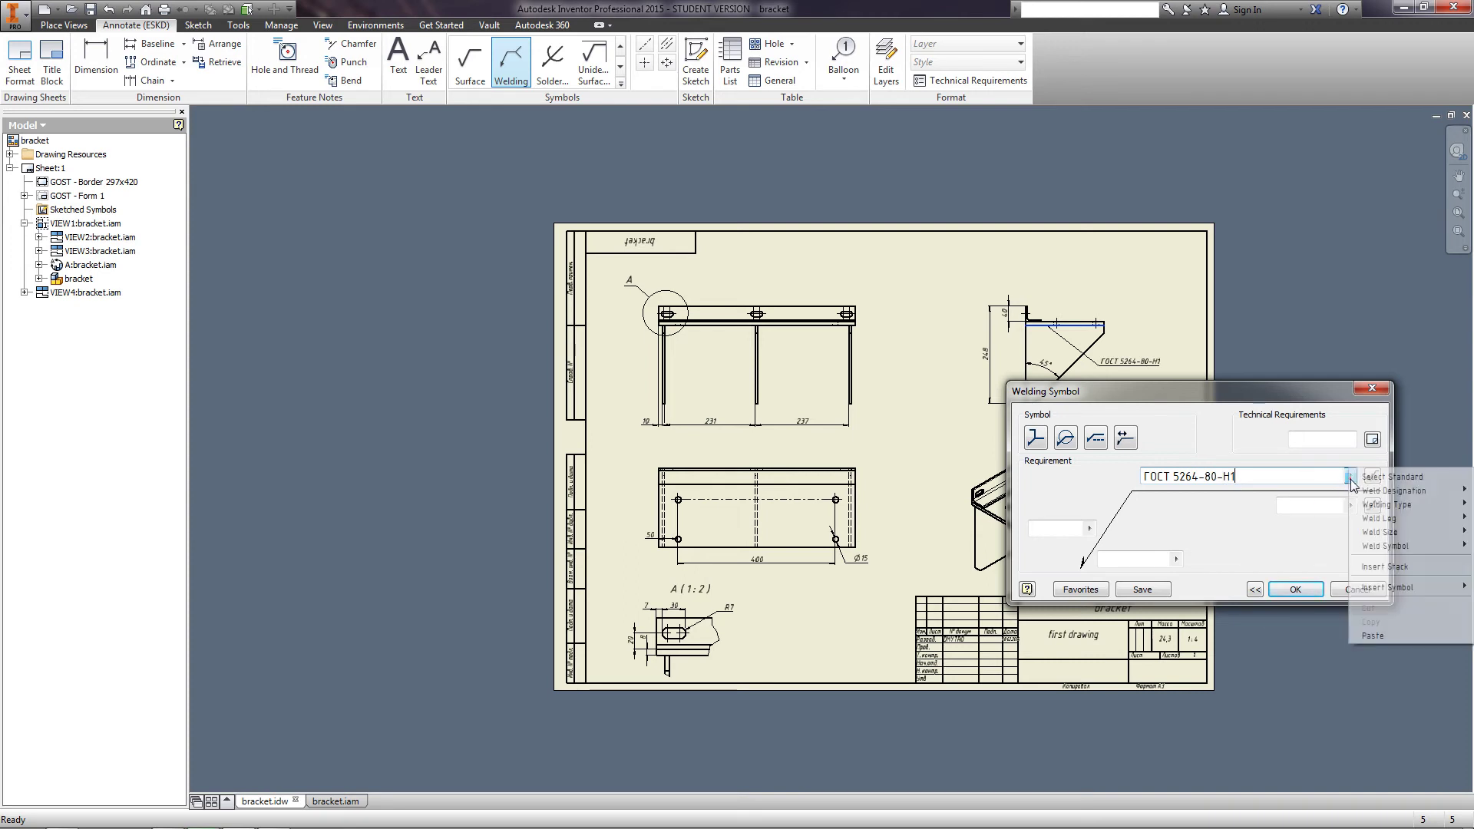
mouse_move(1370, 518)
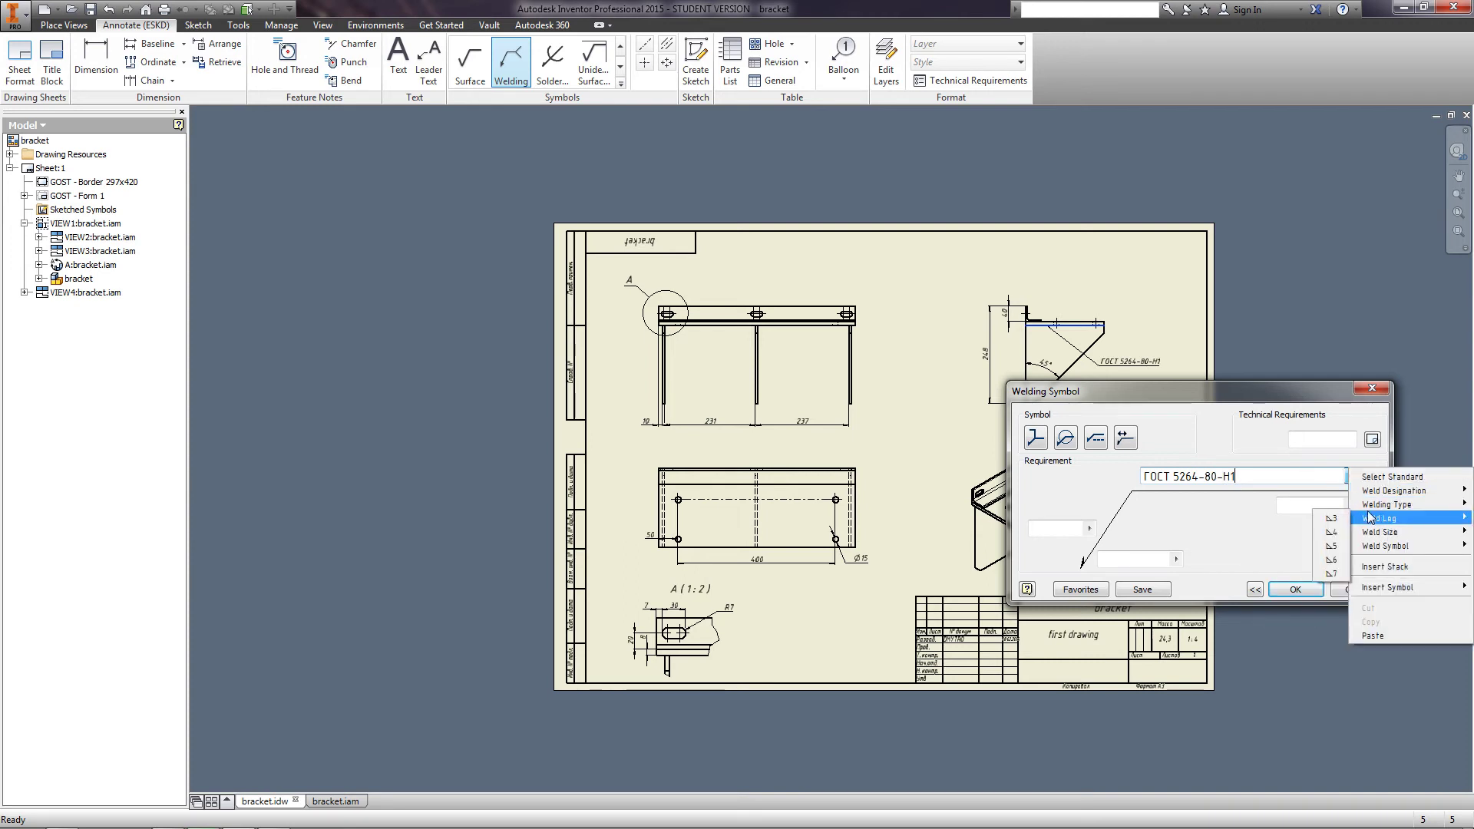
left_click(1332, 560)
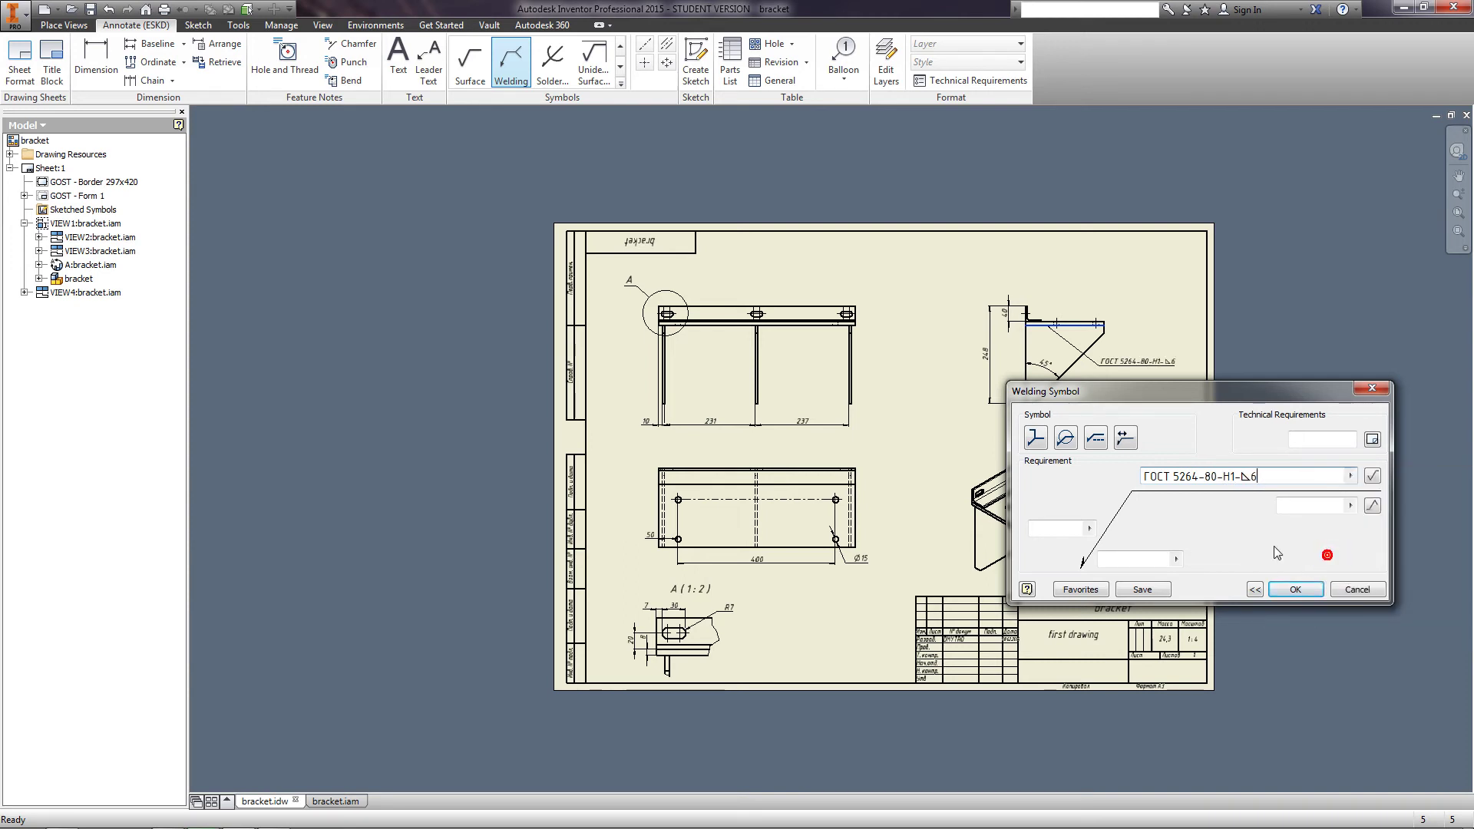
left_click(1294, 589)
scroll(1114, 382, "up", 5)
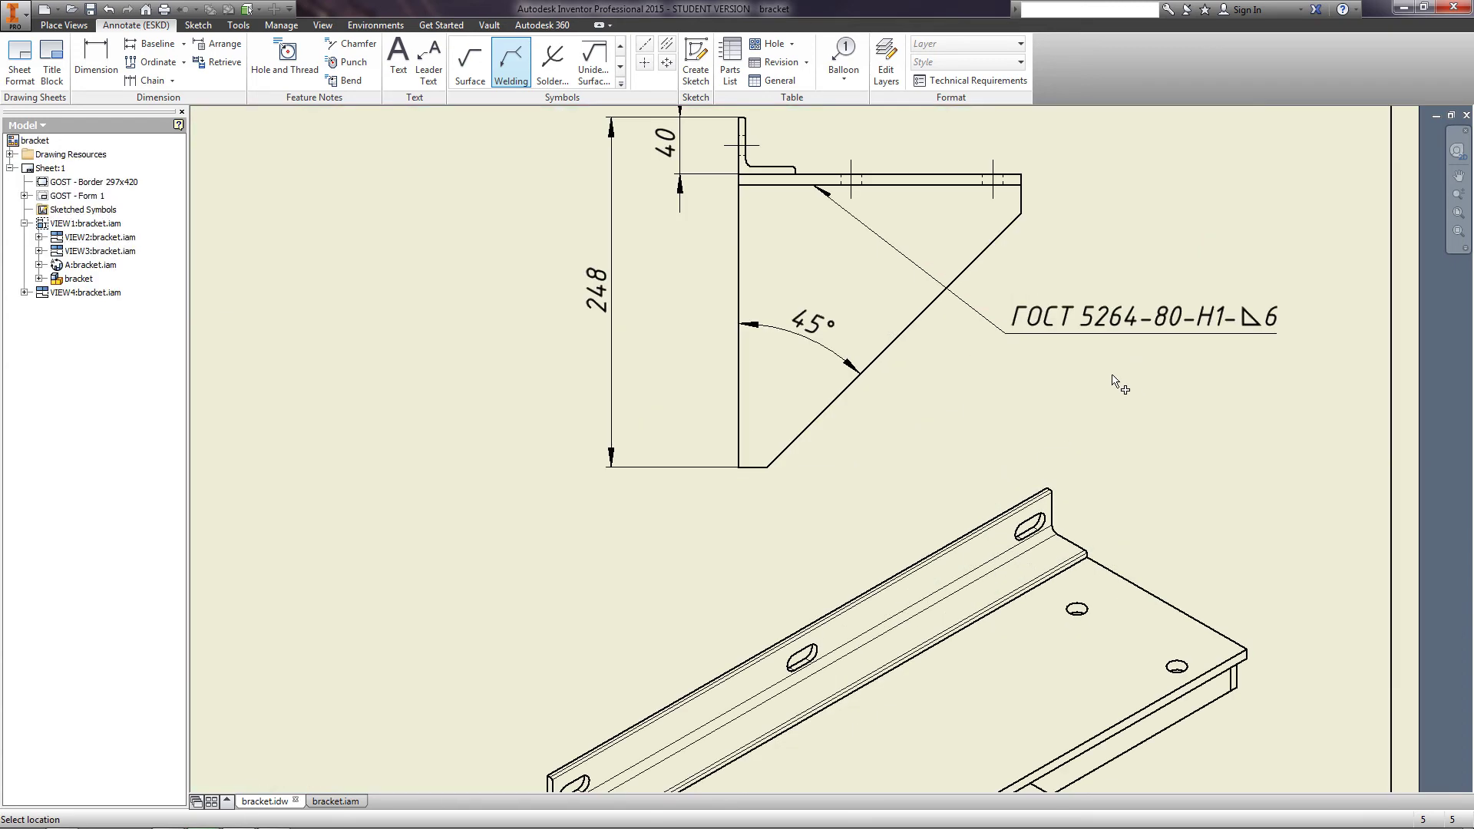
scroll(1068, 367, "down", 3)
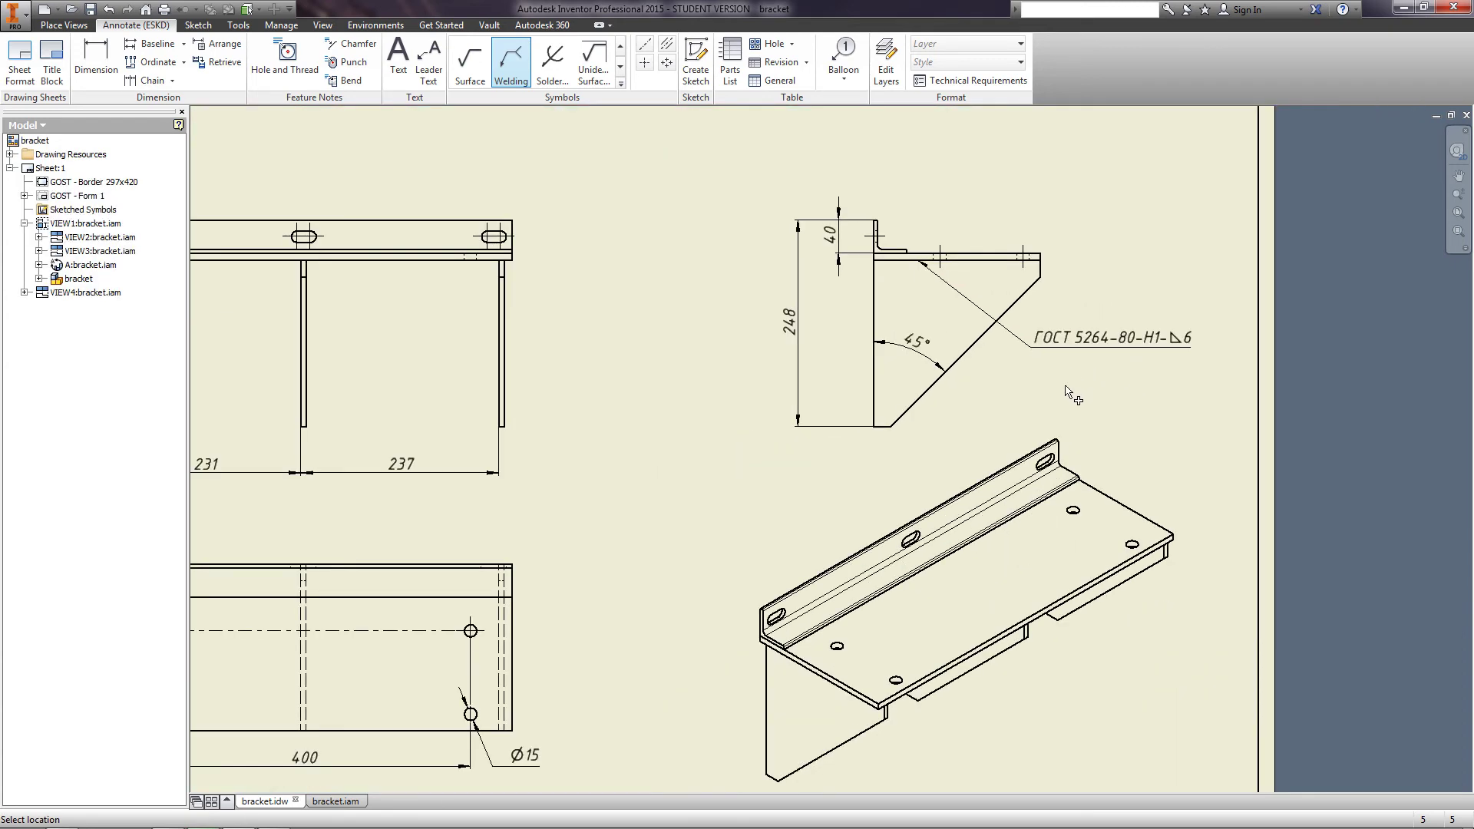
key("Home")
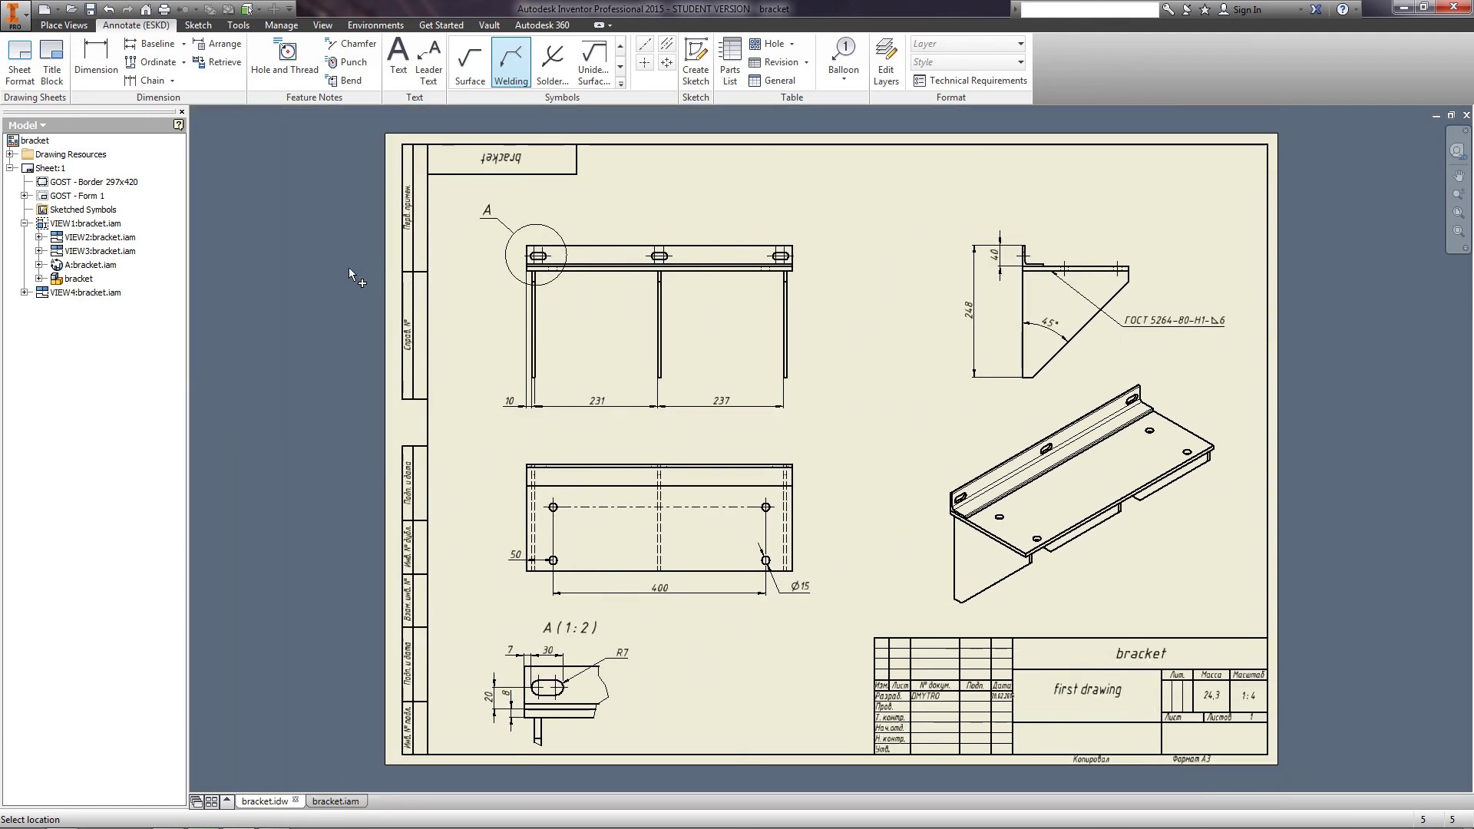
key("Escape")
Open Technical Requirements and select the Assembly drawings requirement library
left_click(932, 80)
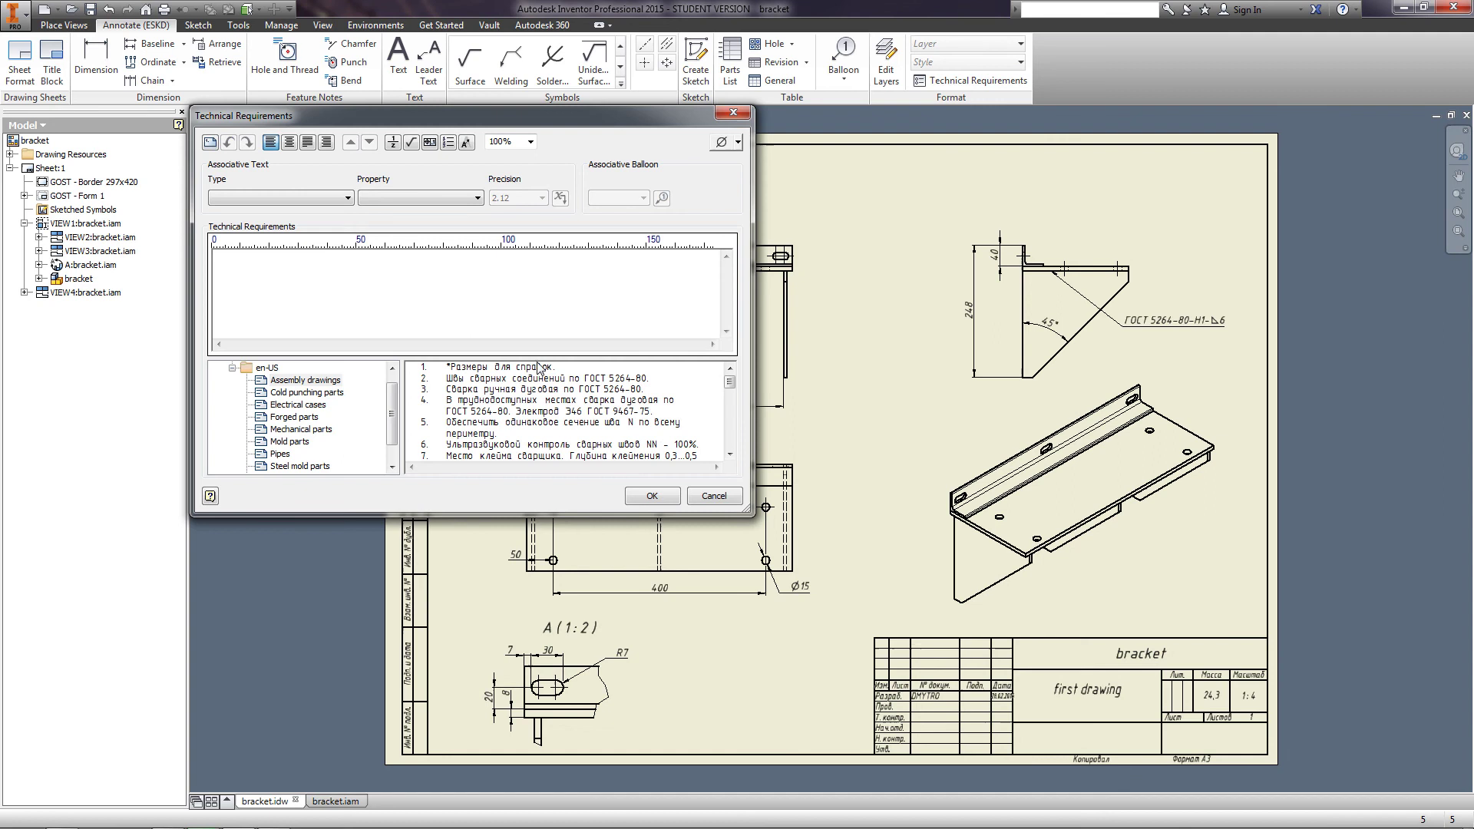
left_click(231, 369)
left_click(232, 380)
left_click(288, 384)
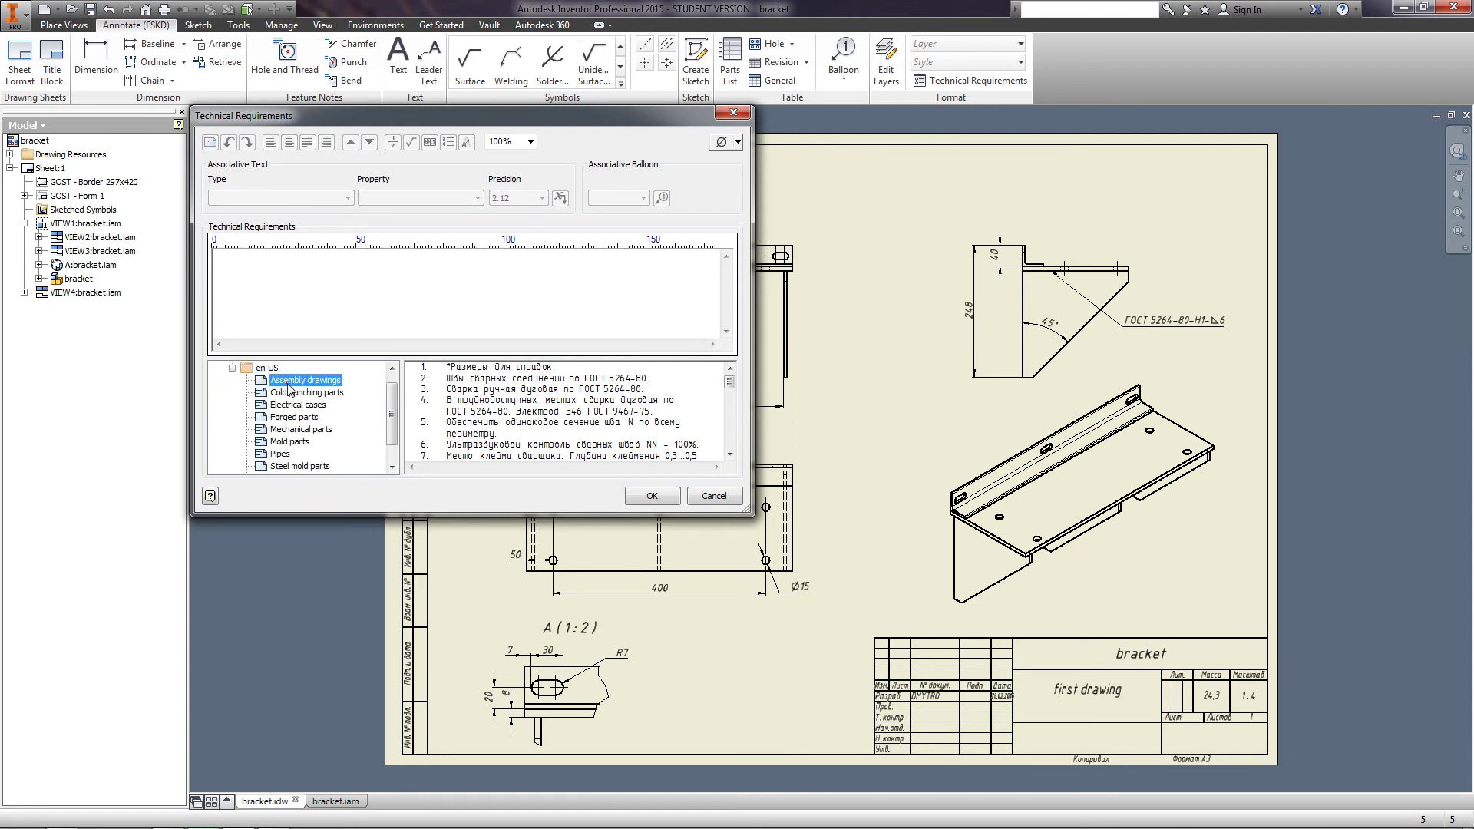
left_click(290, 277)
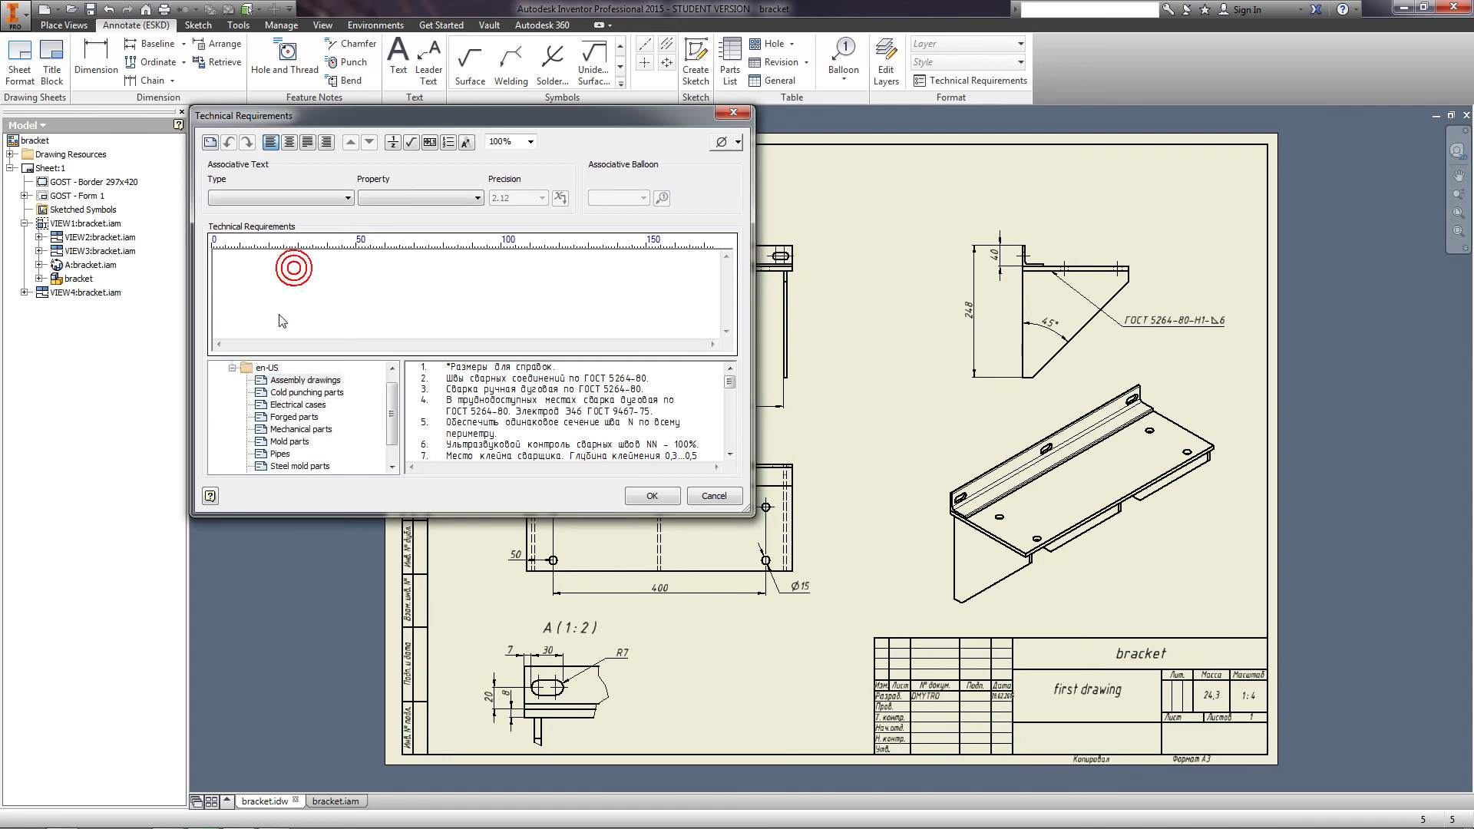
left_click(294, 392)
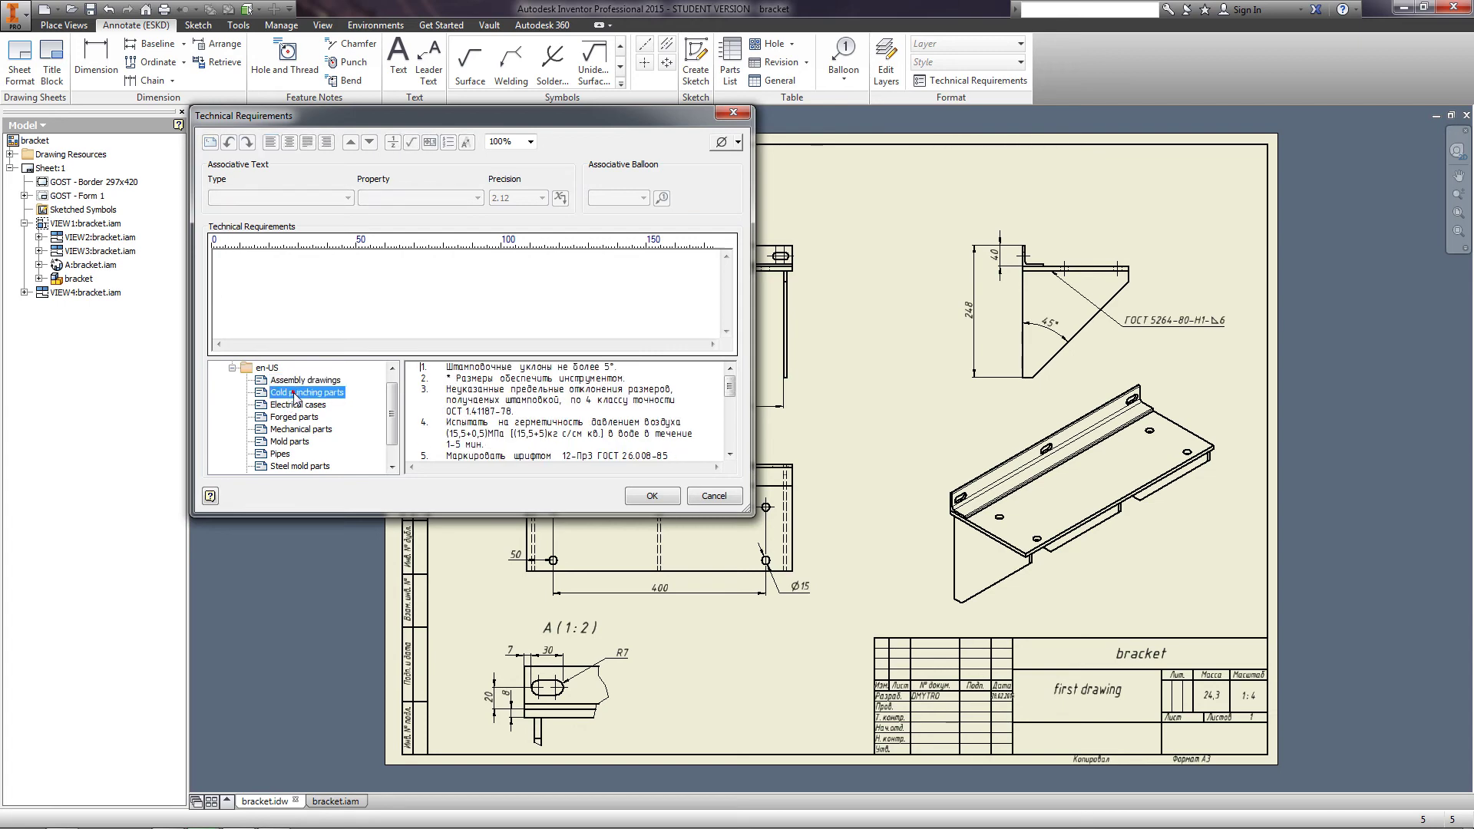
left_click(296, 403)
left_click(300, 417)
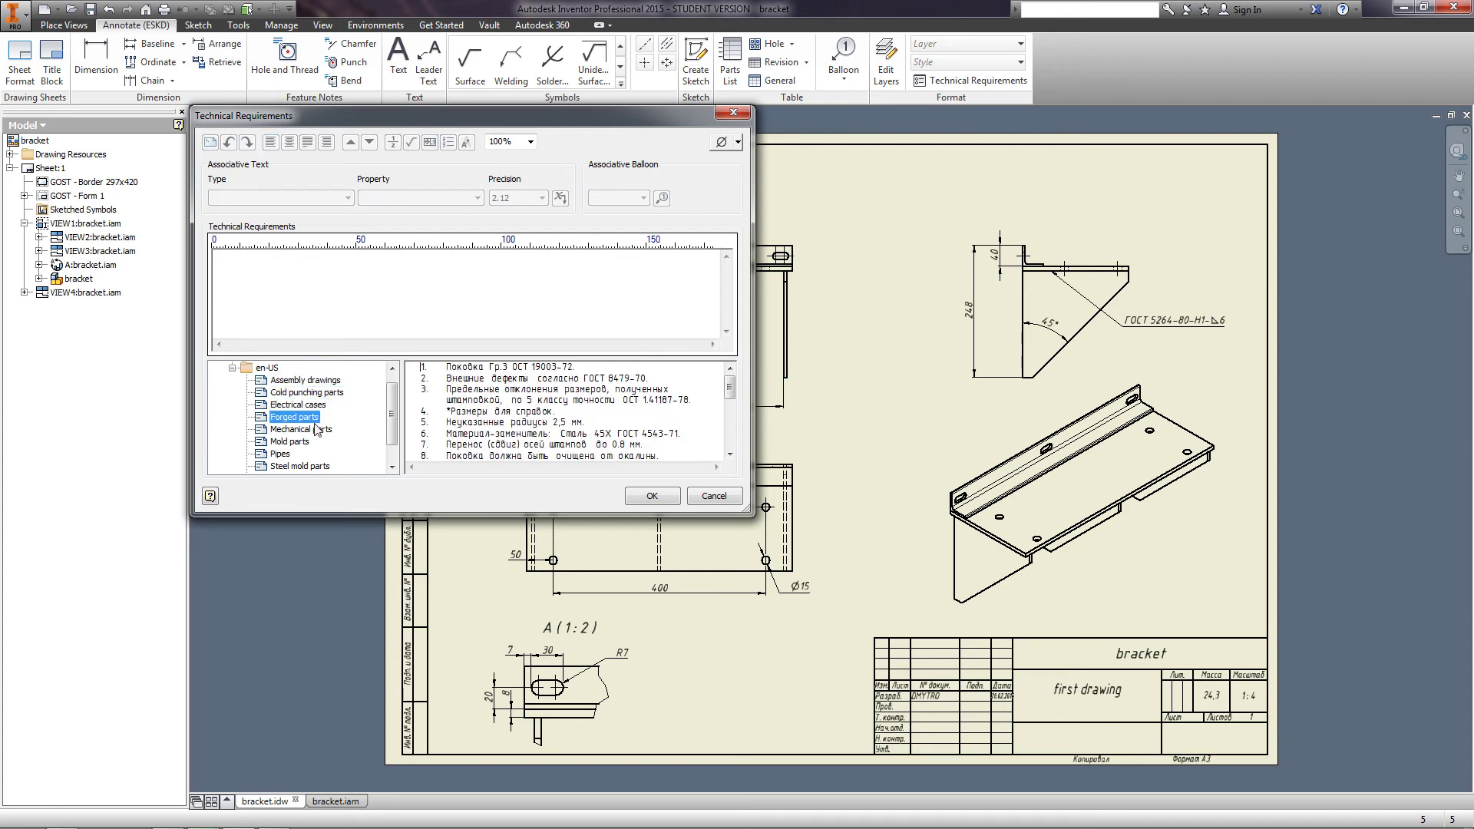
key("Up")
key("Up")
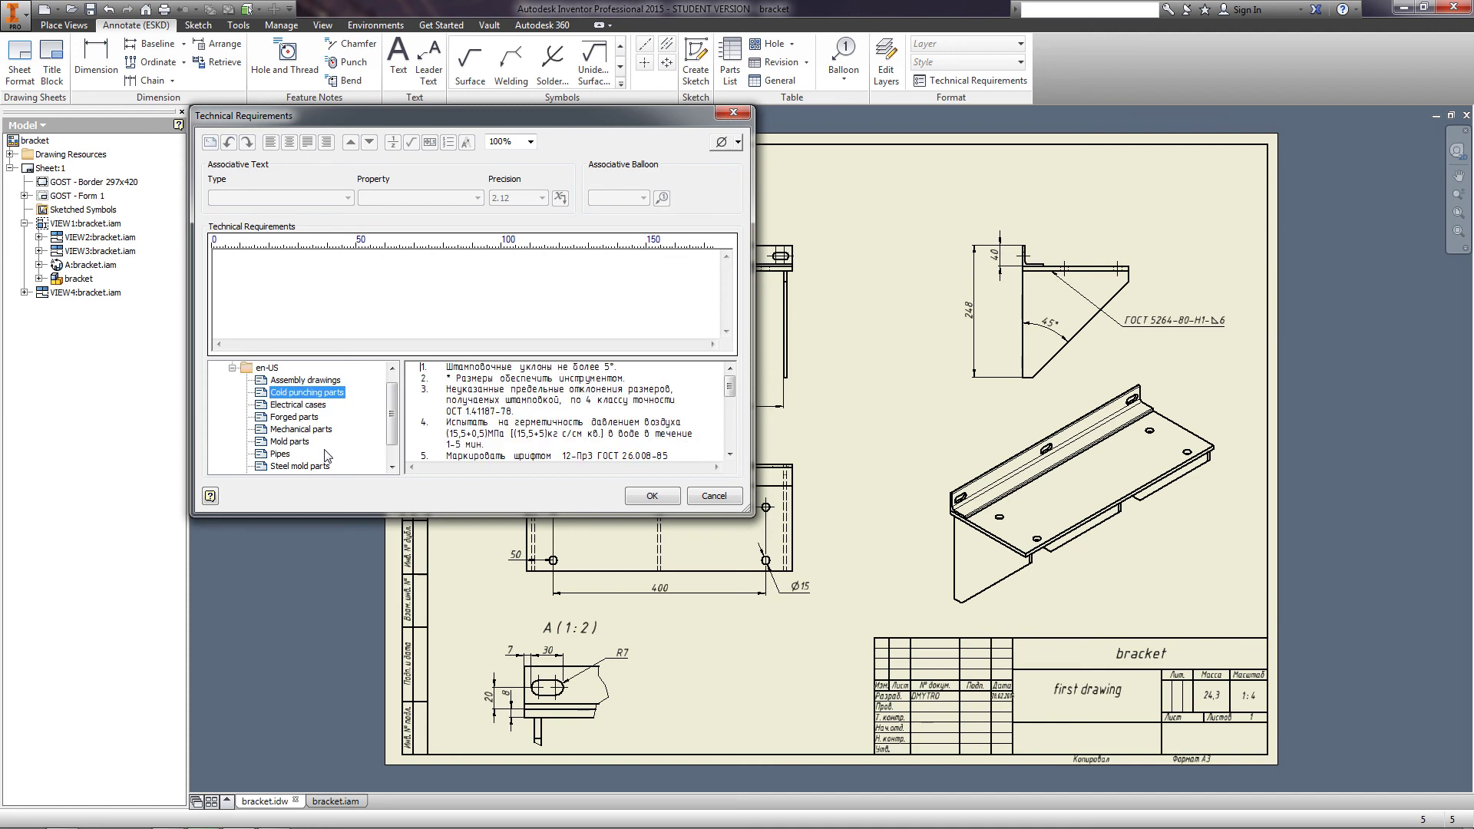
key("Up")
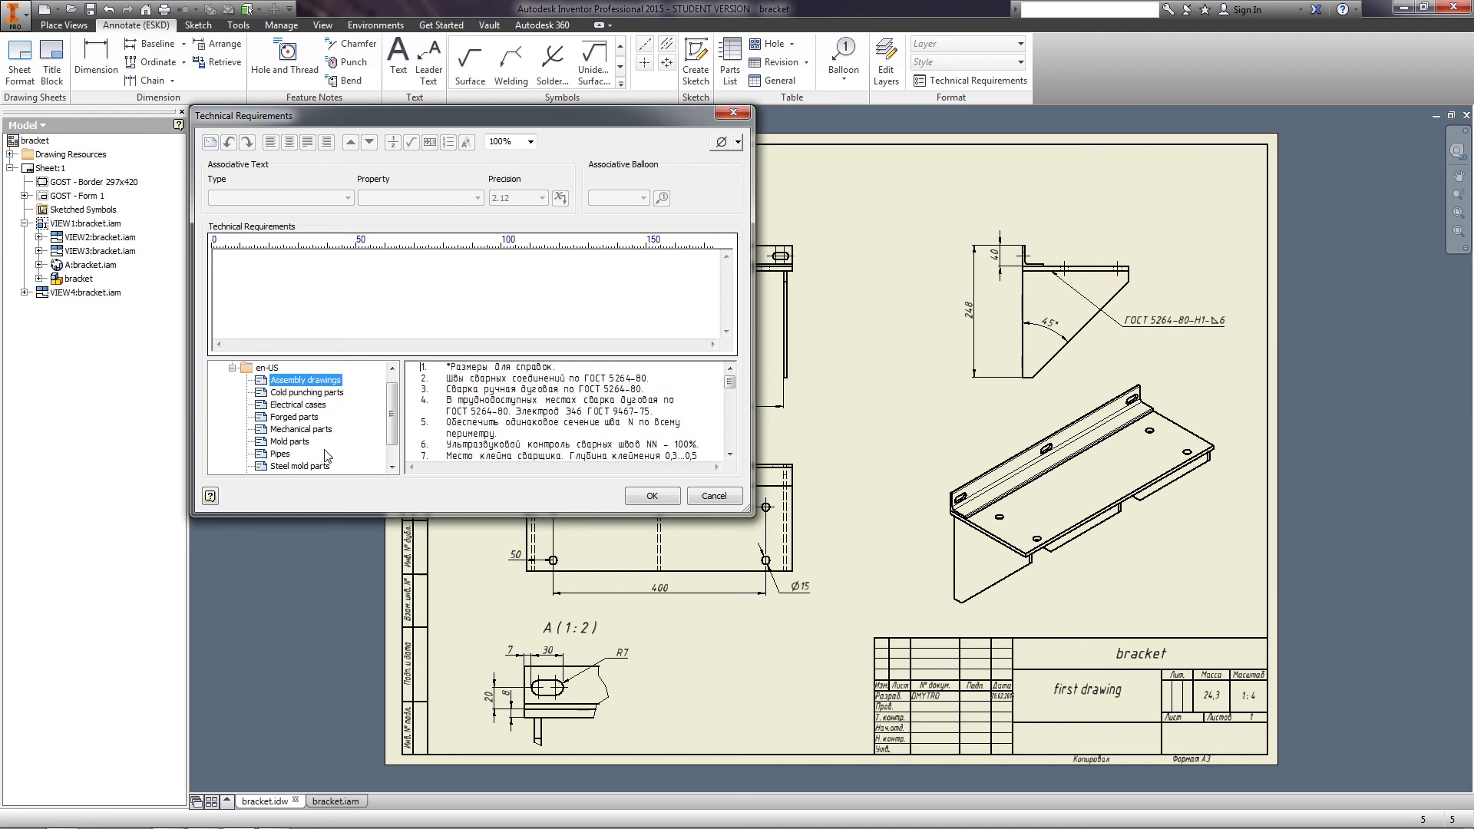
Insert '1. Швы сварных соединений по ГОСТ 5264-80.' and place it above the title block
left_click(498, 384)
double_click(453, 380)
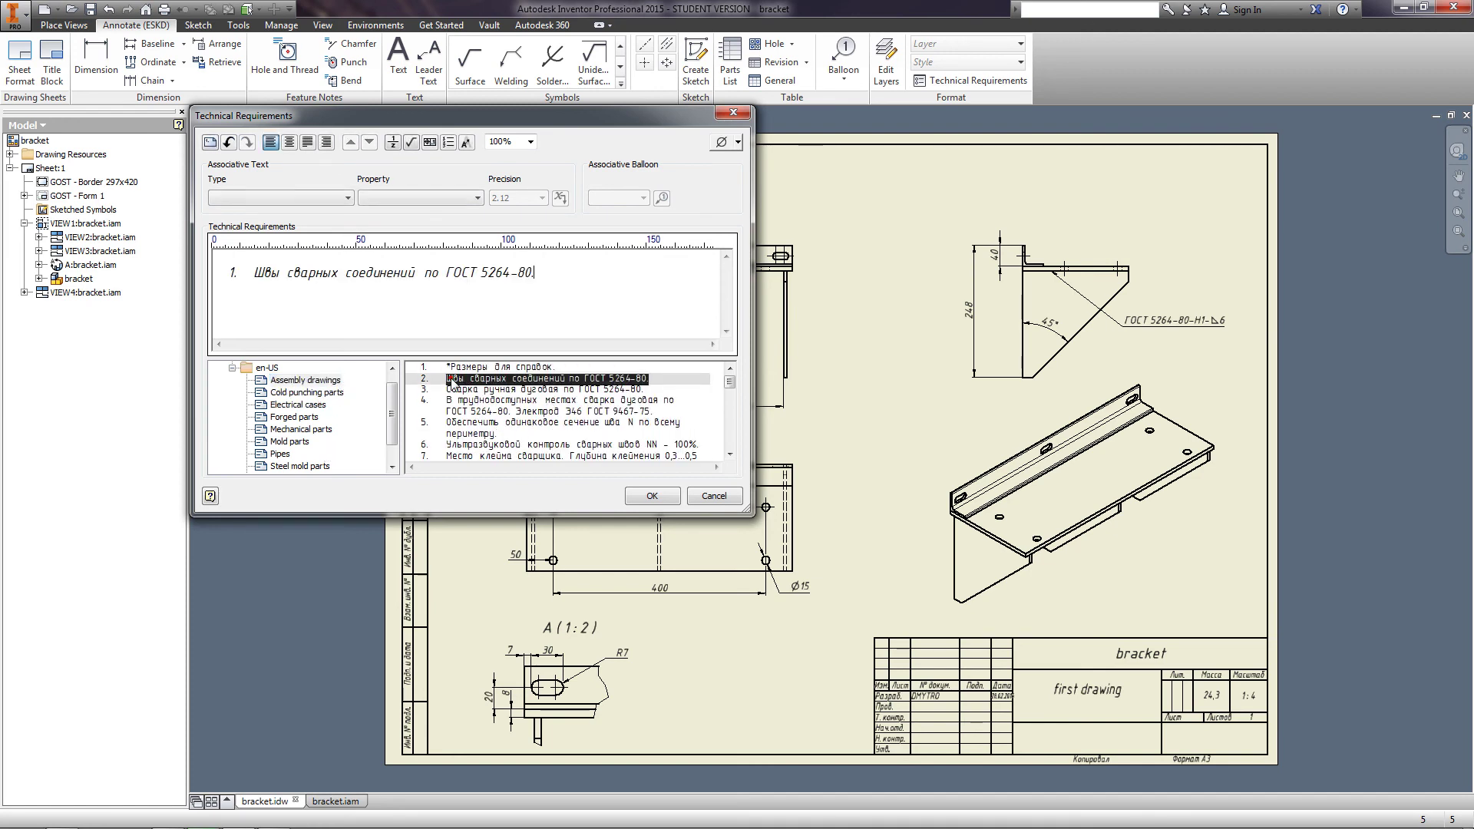
left_click(649, 496)
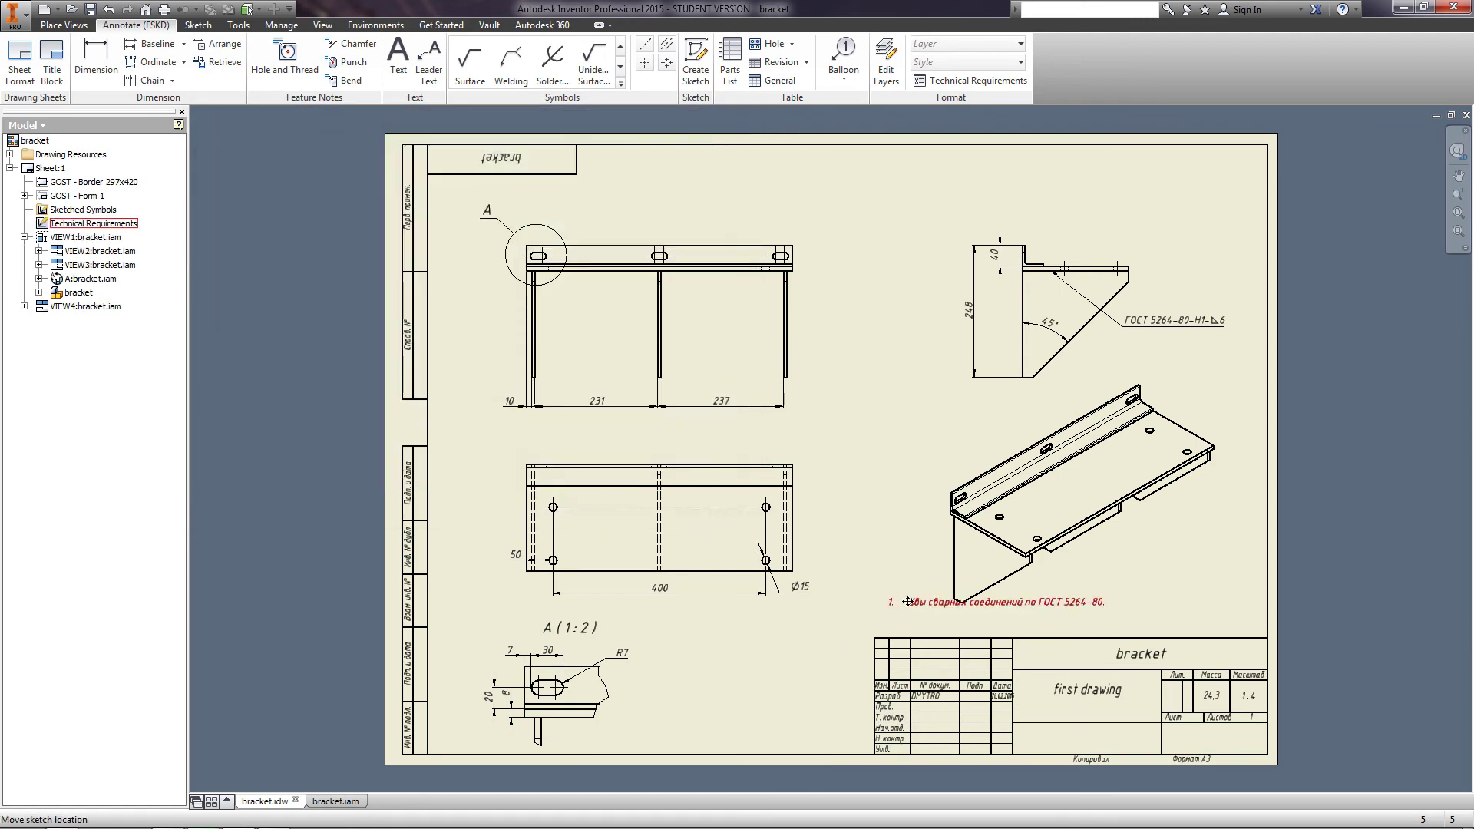
left_click(902, 620)
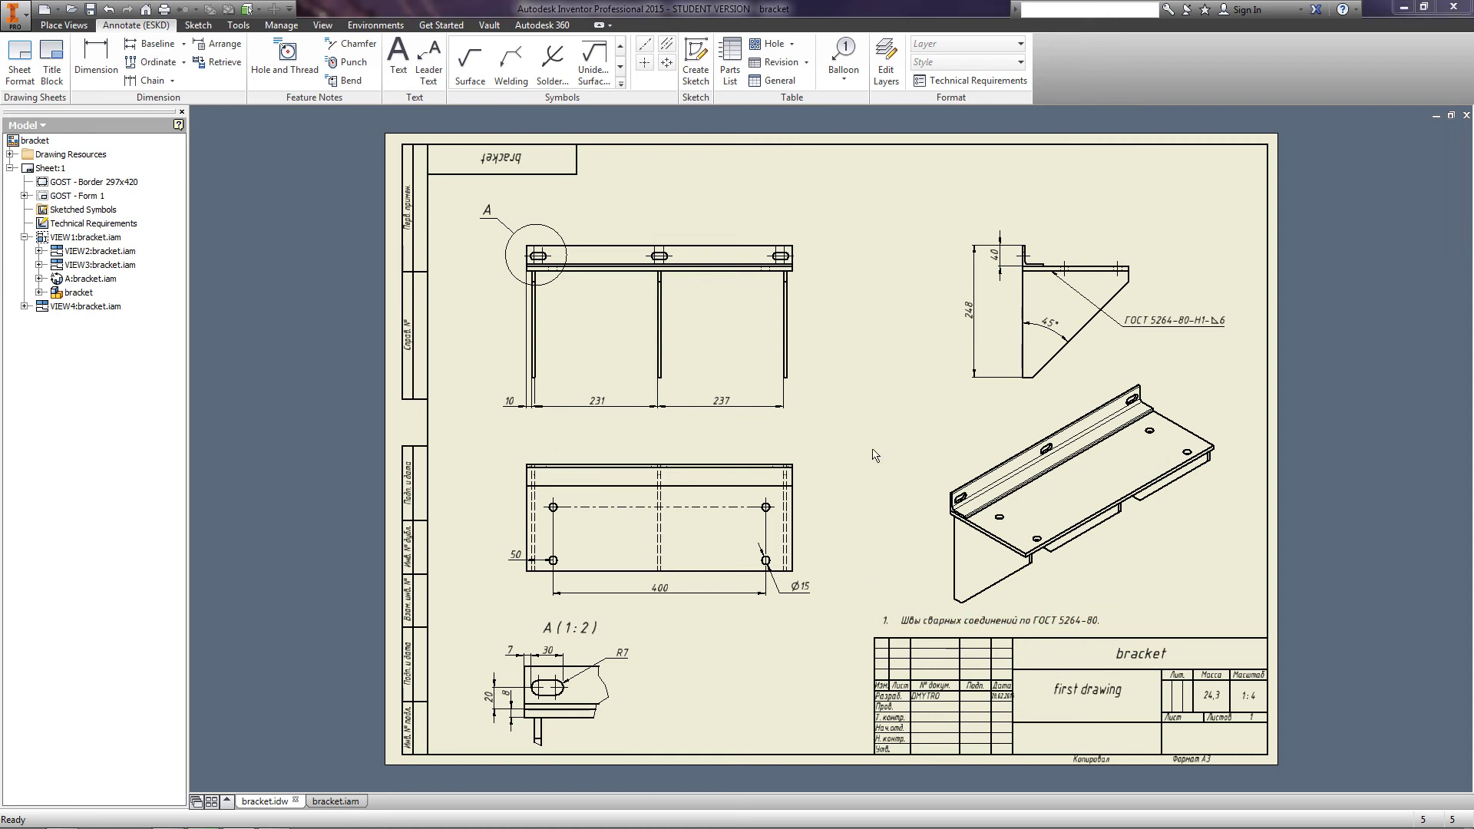
Place item balloon 2 beside the side view with the assembly's BOM view enabled
left_click(844, 51)
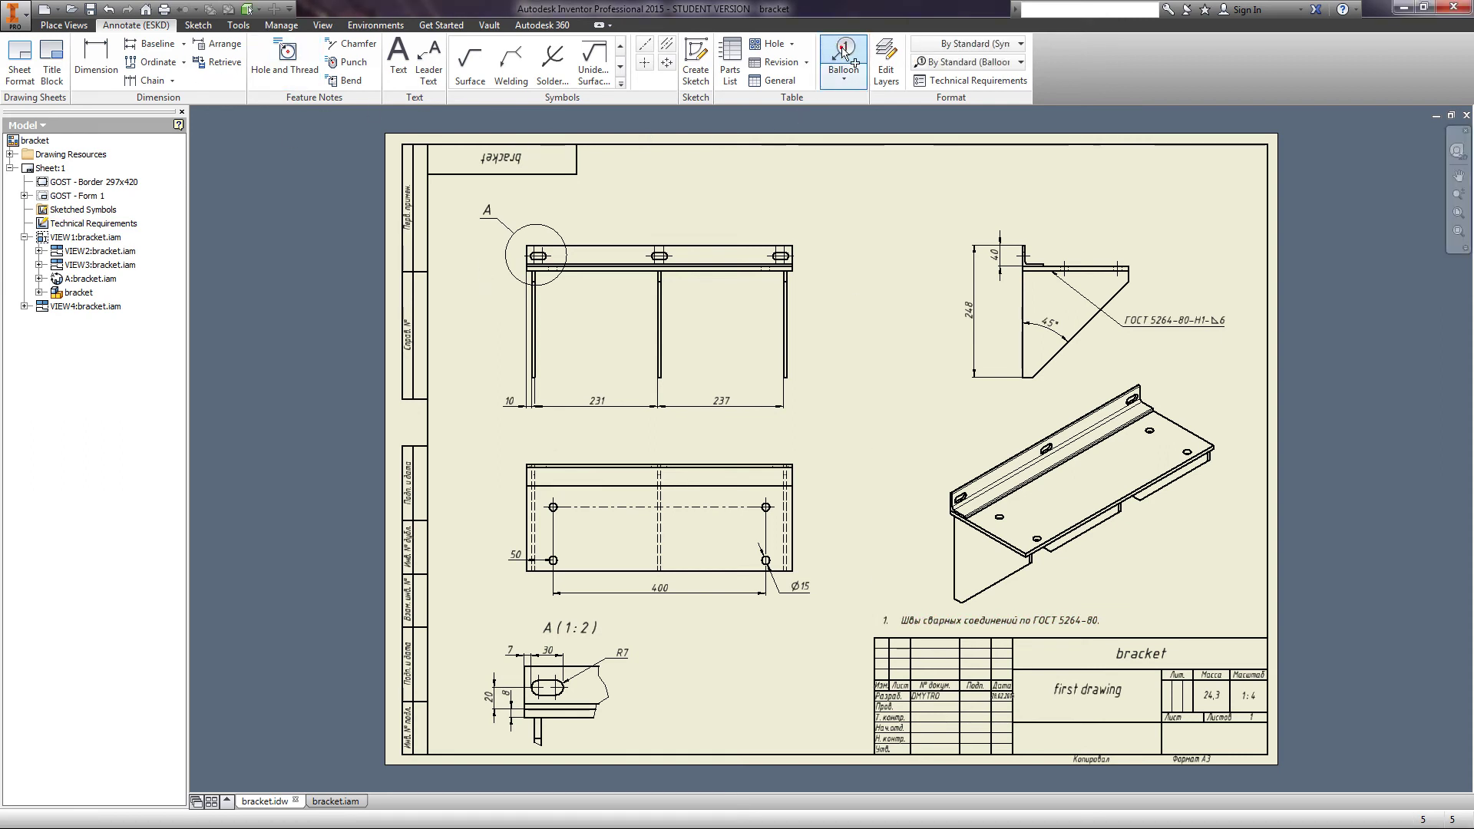
left_click(1080, 338)
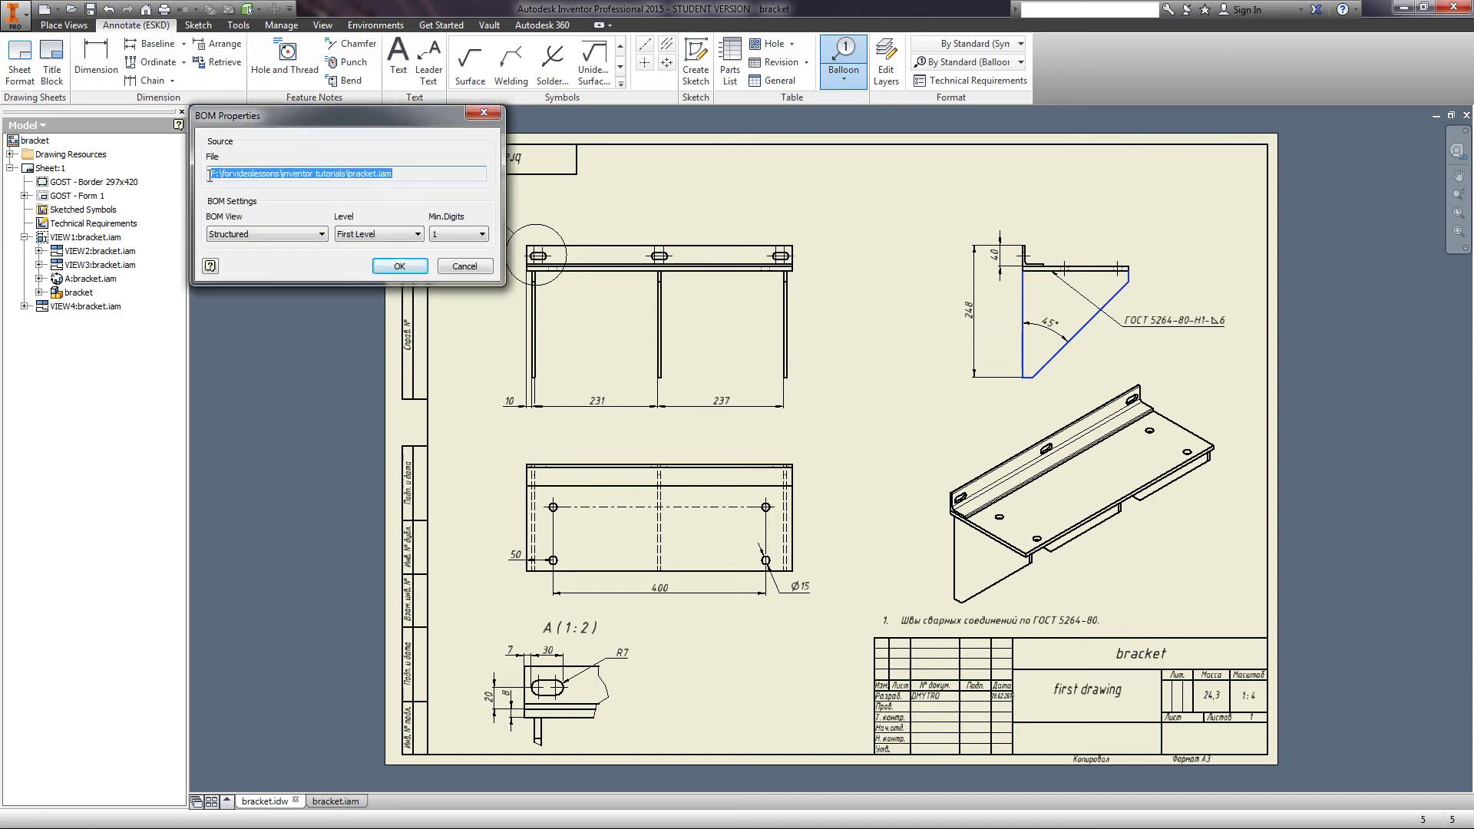
left_click(399, 265)
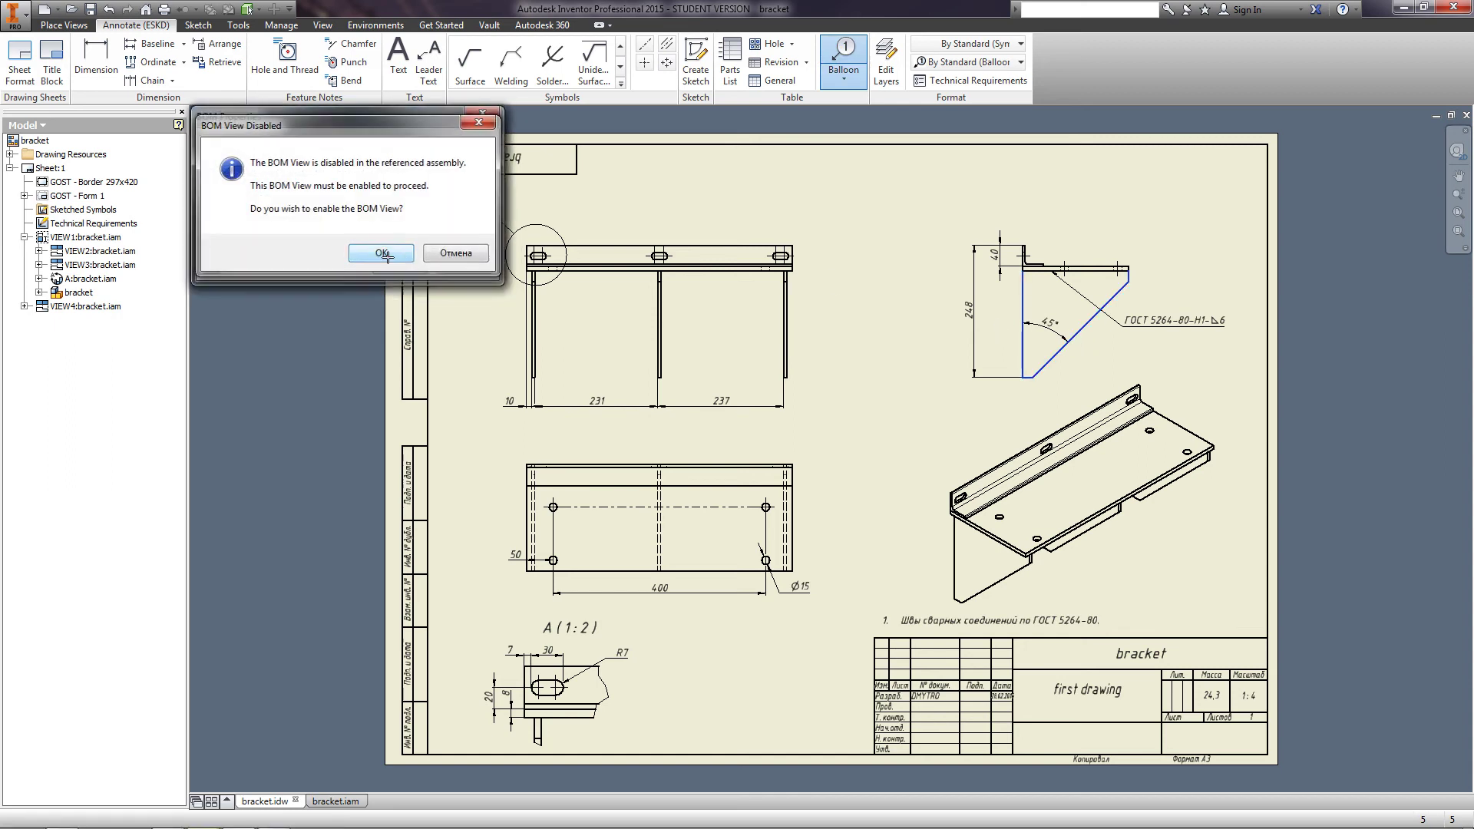
left_click(390, 256)
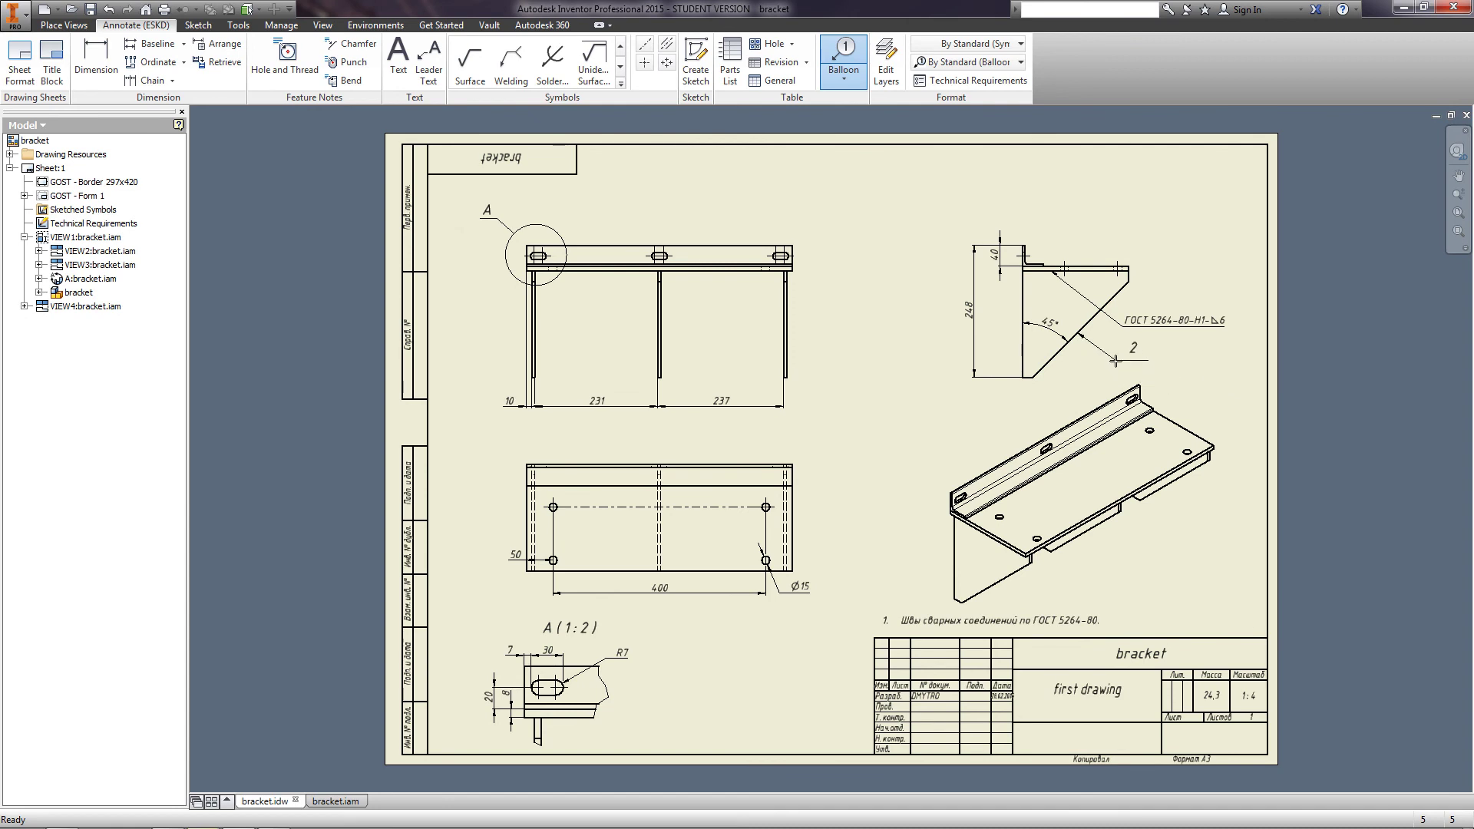
right_click(1161, 370)
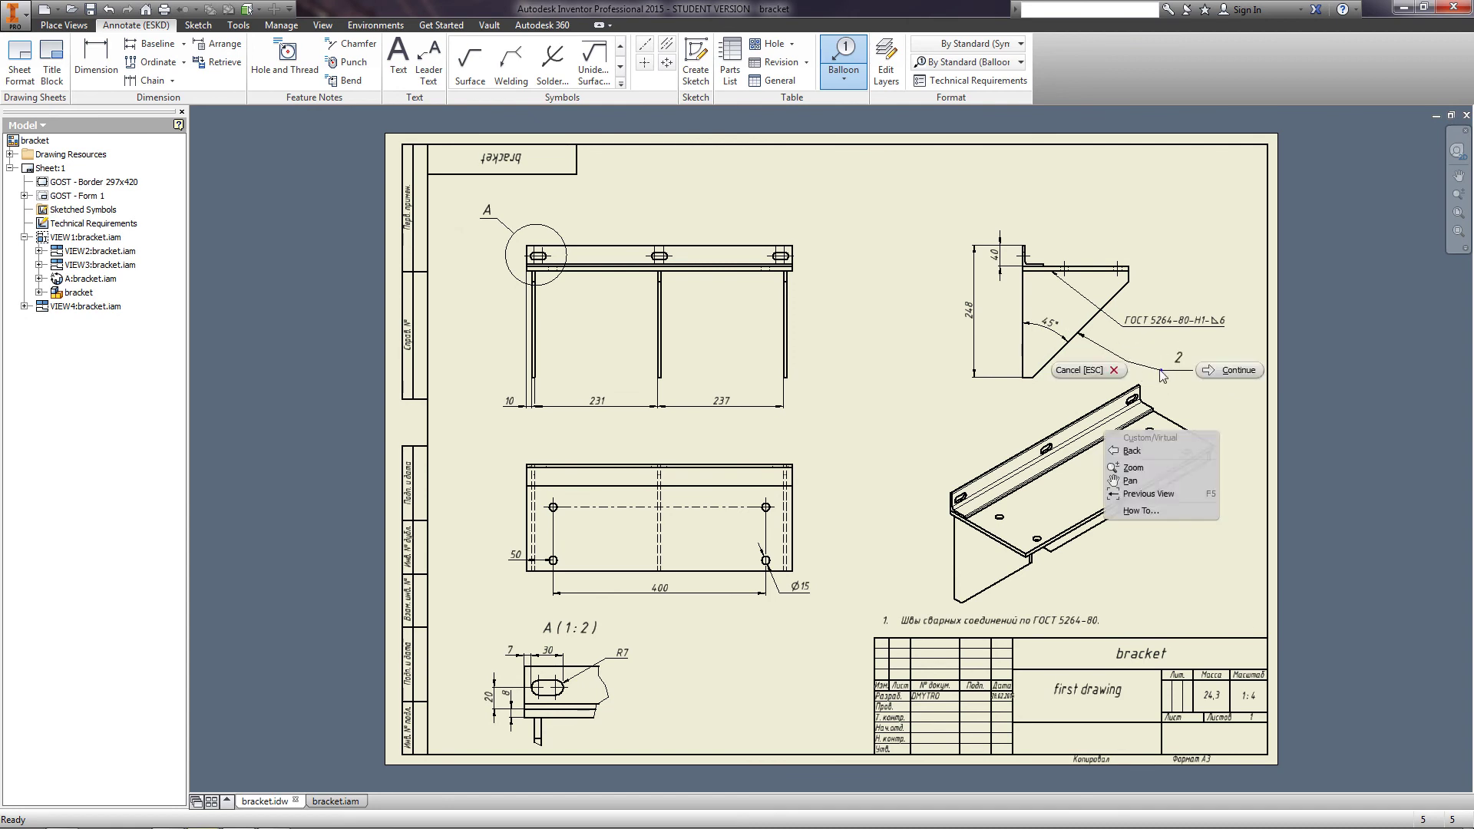
left_click(1212, 370)
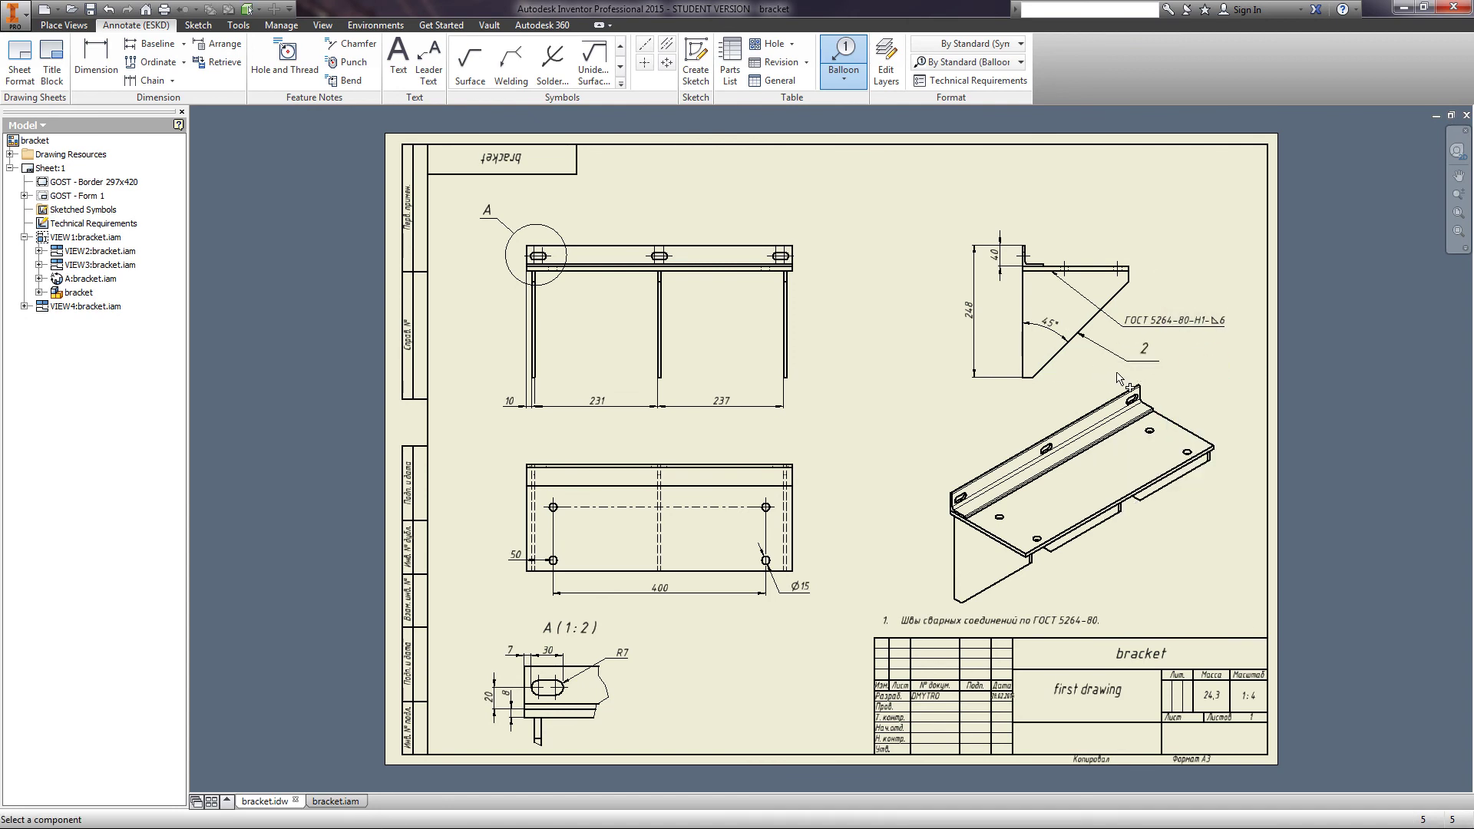
Drag balloon 2's leader end onto the triangular rib face
scroll(1122, 373, "up", 3)
scroll(1117, 368, "up", 2)
middle_click_drag(998, 349, 799, 495)
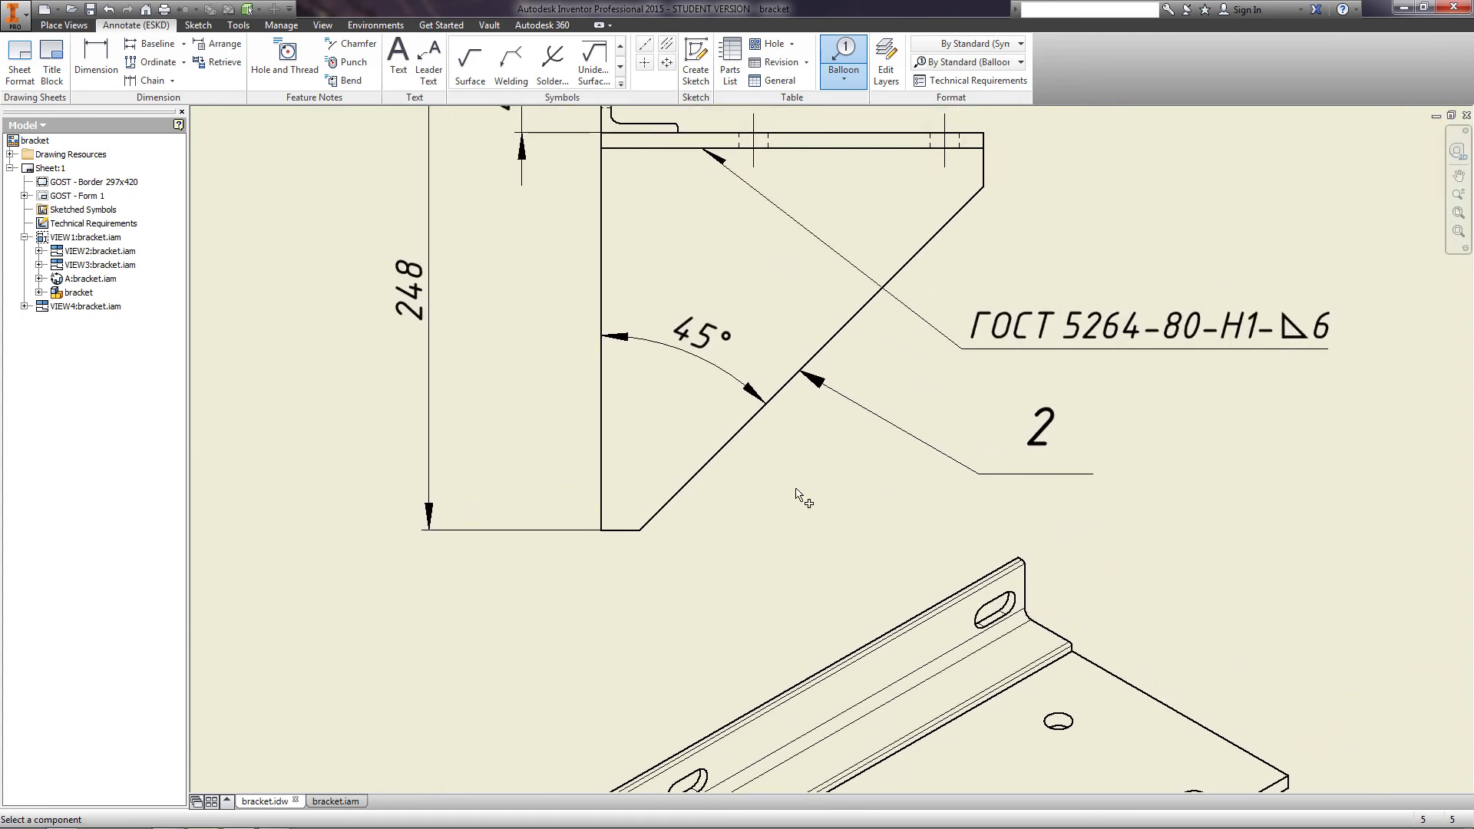
key("Escape")
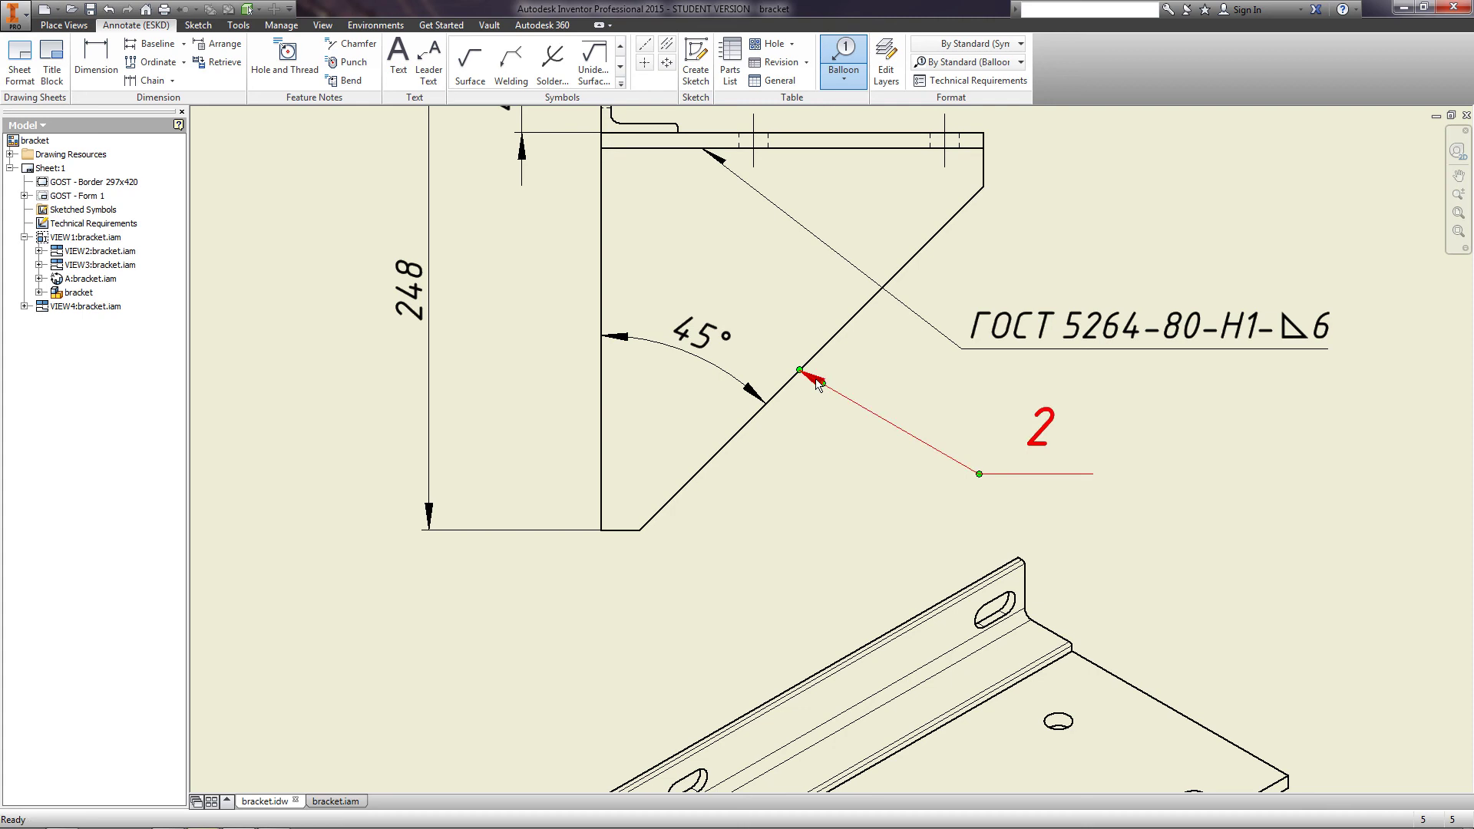
left_click(811, 380)
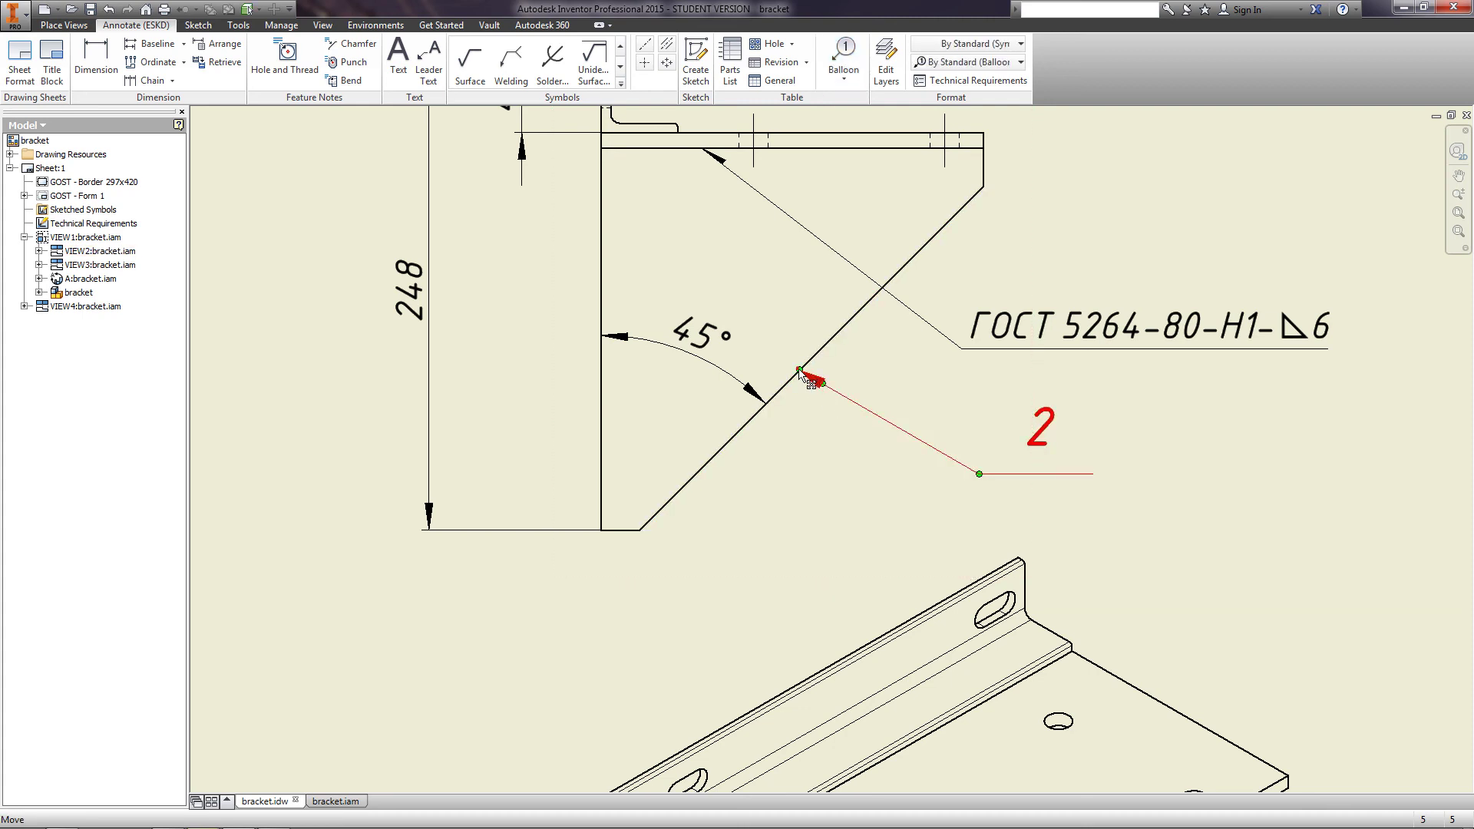
left_click_drag(800, 371, 751, 307)
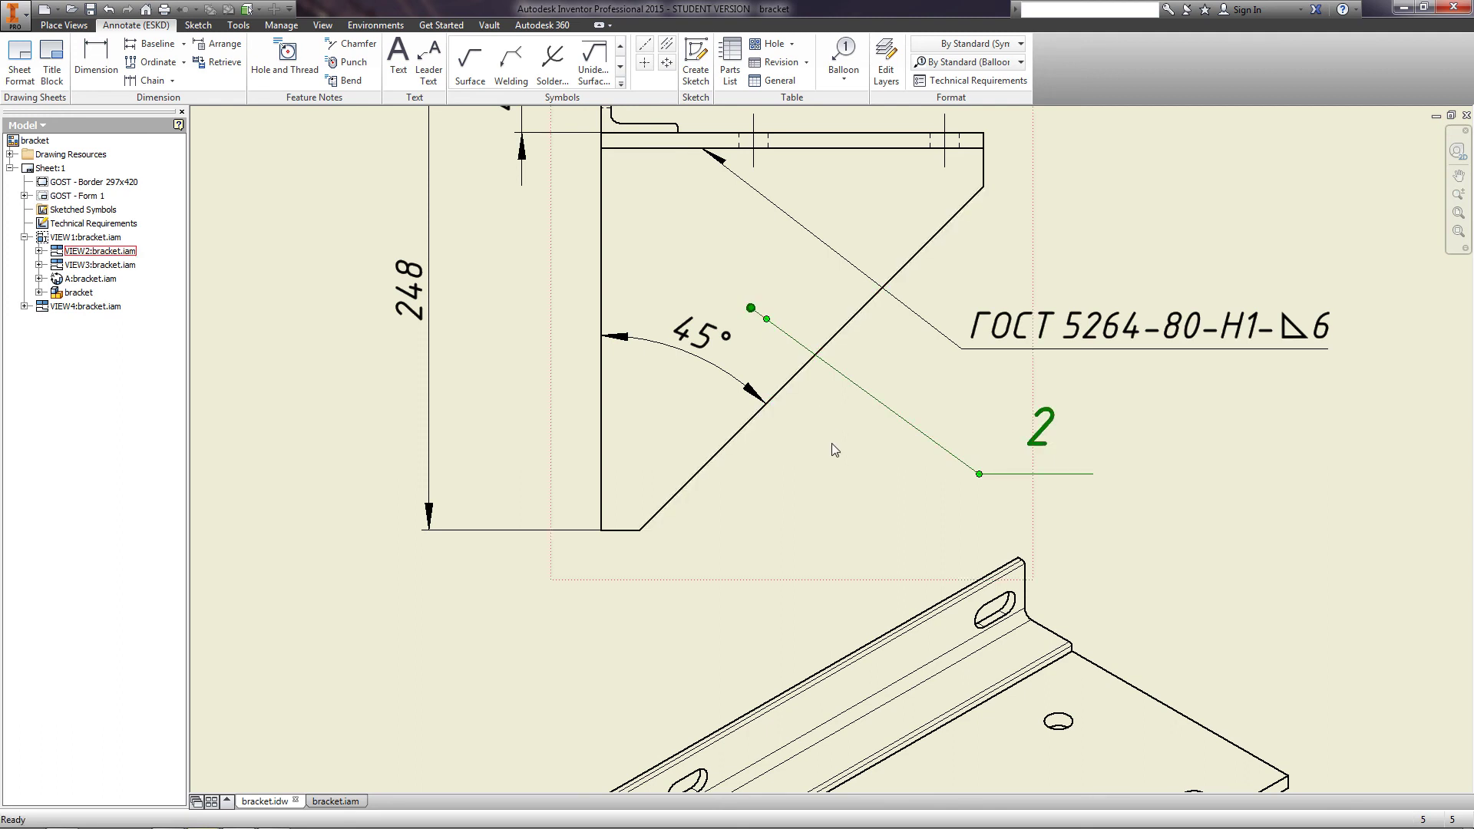
key("b")
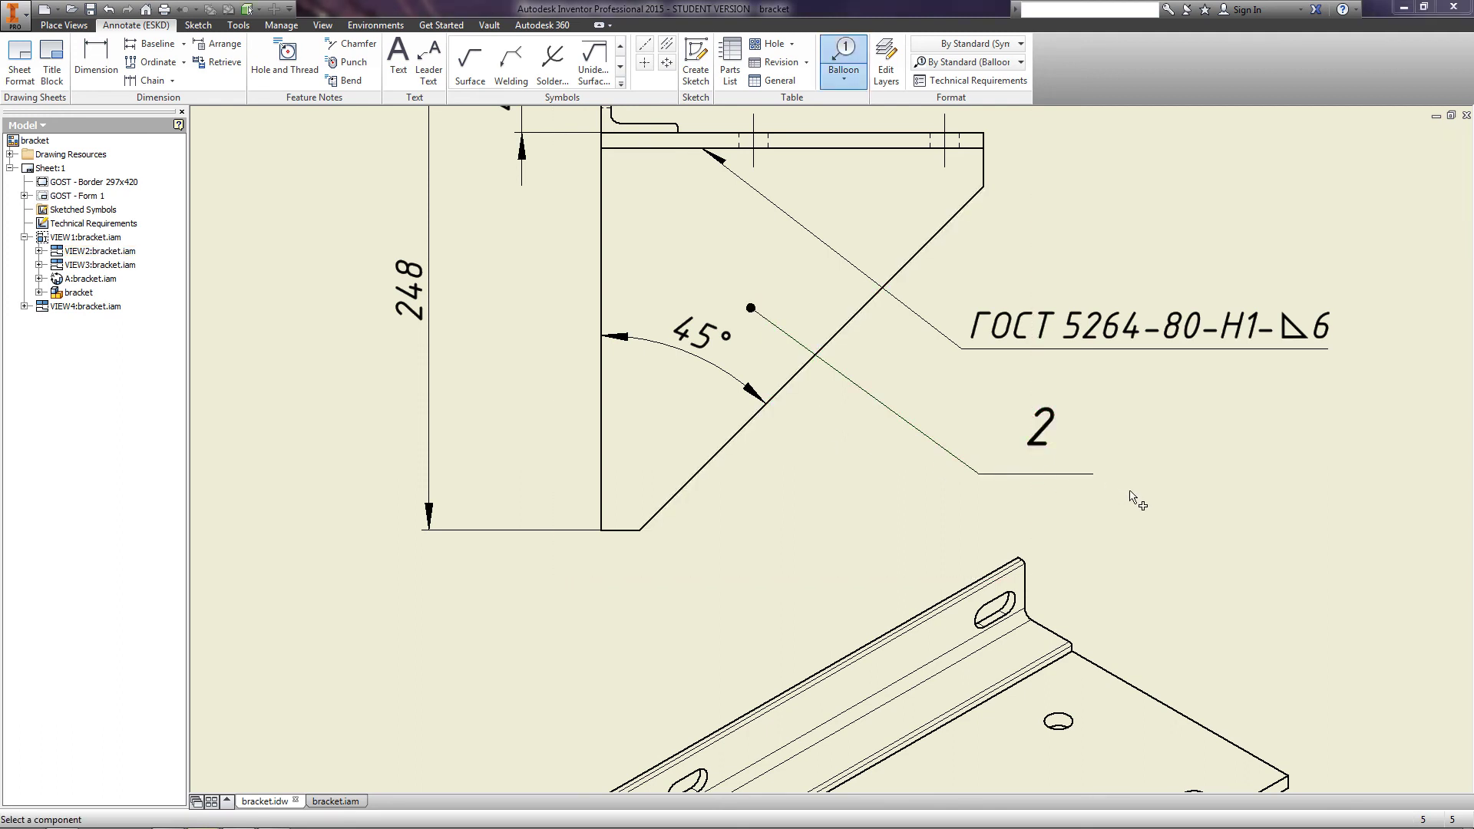
Open the bracket.iam Parts List editor and review its GOST form in Excel
left_click(730, 61)
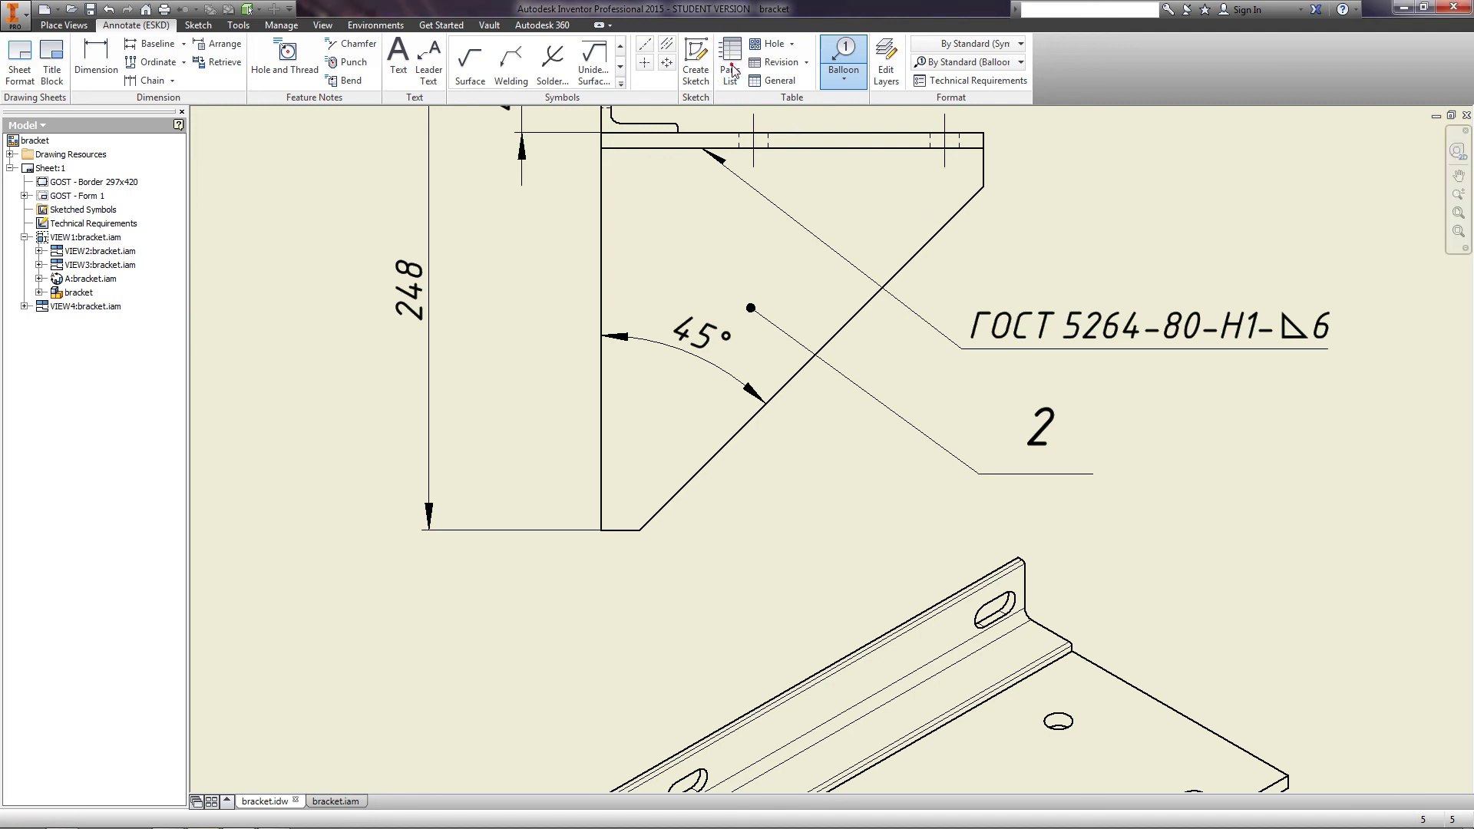
left_click_drag(505, 135, 696, 173)
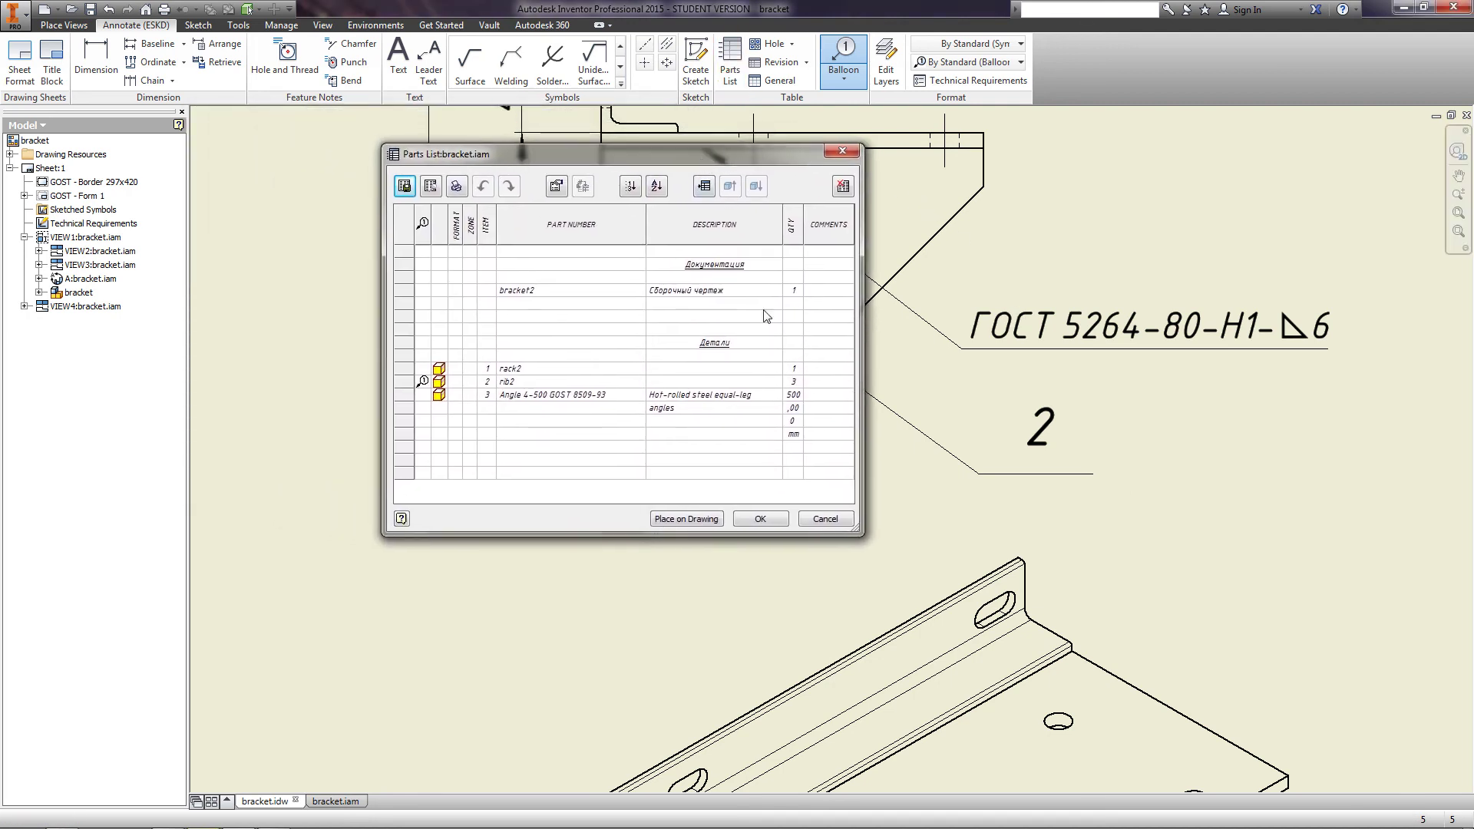
left_click(431, 188)
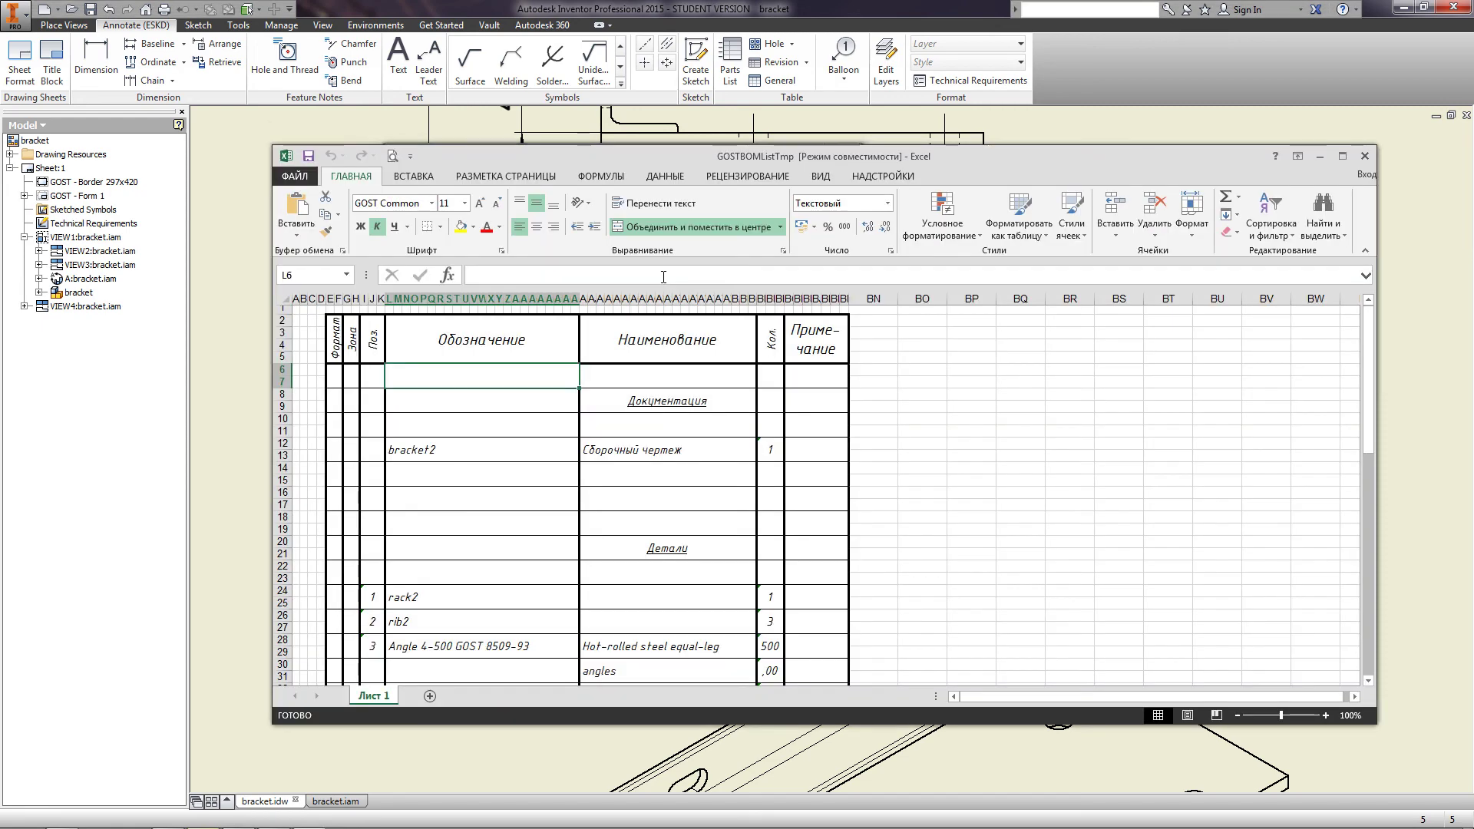
scroll(523, 369, "down", 17)
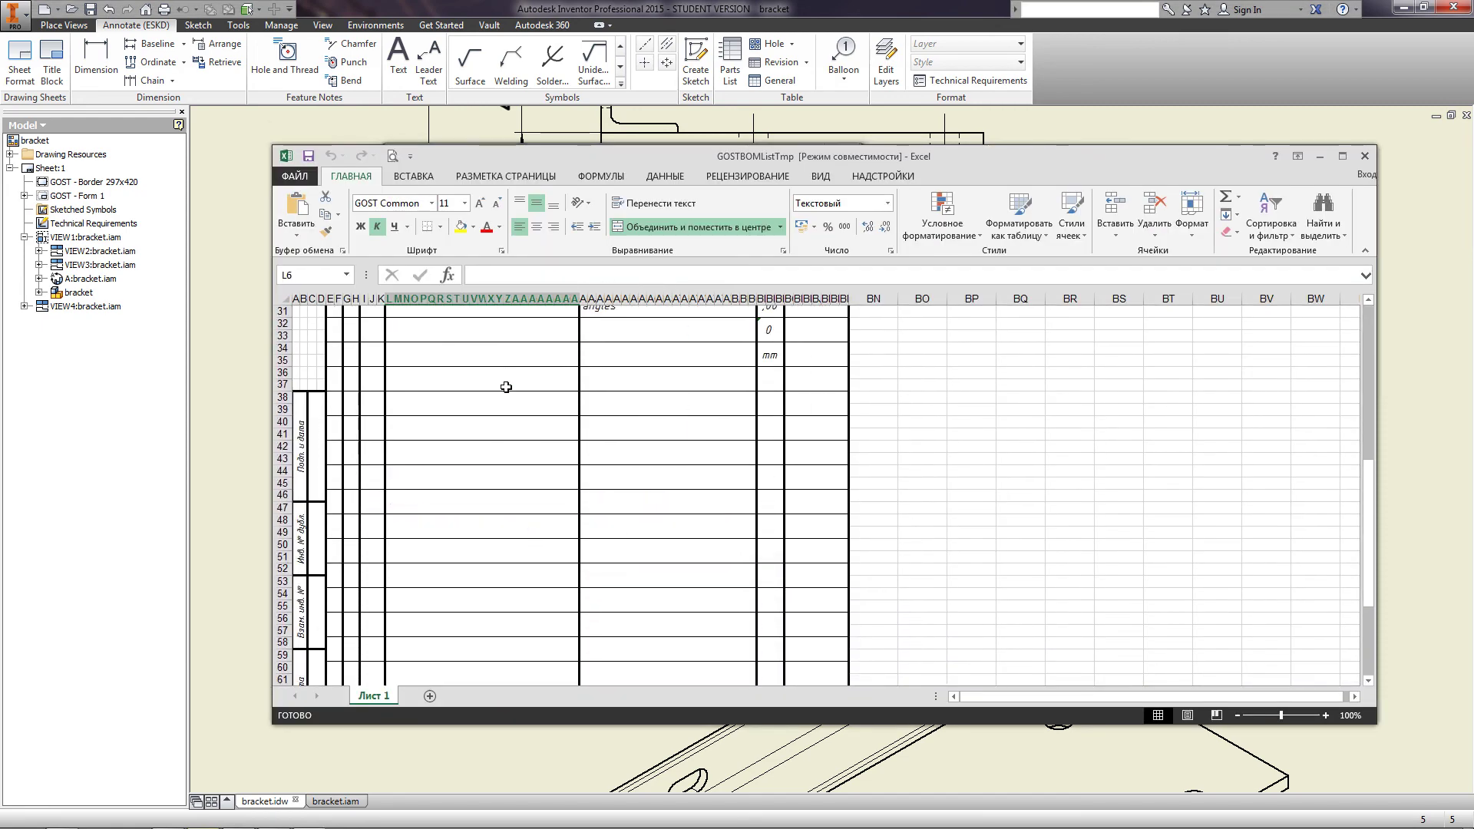
scroll(506, 387, "up", 17)
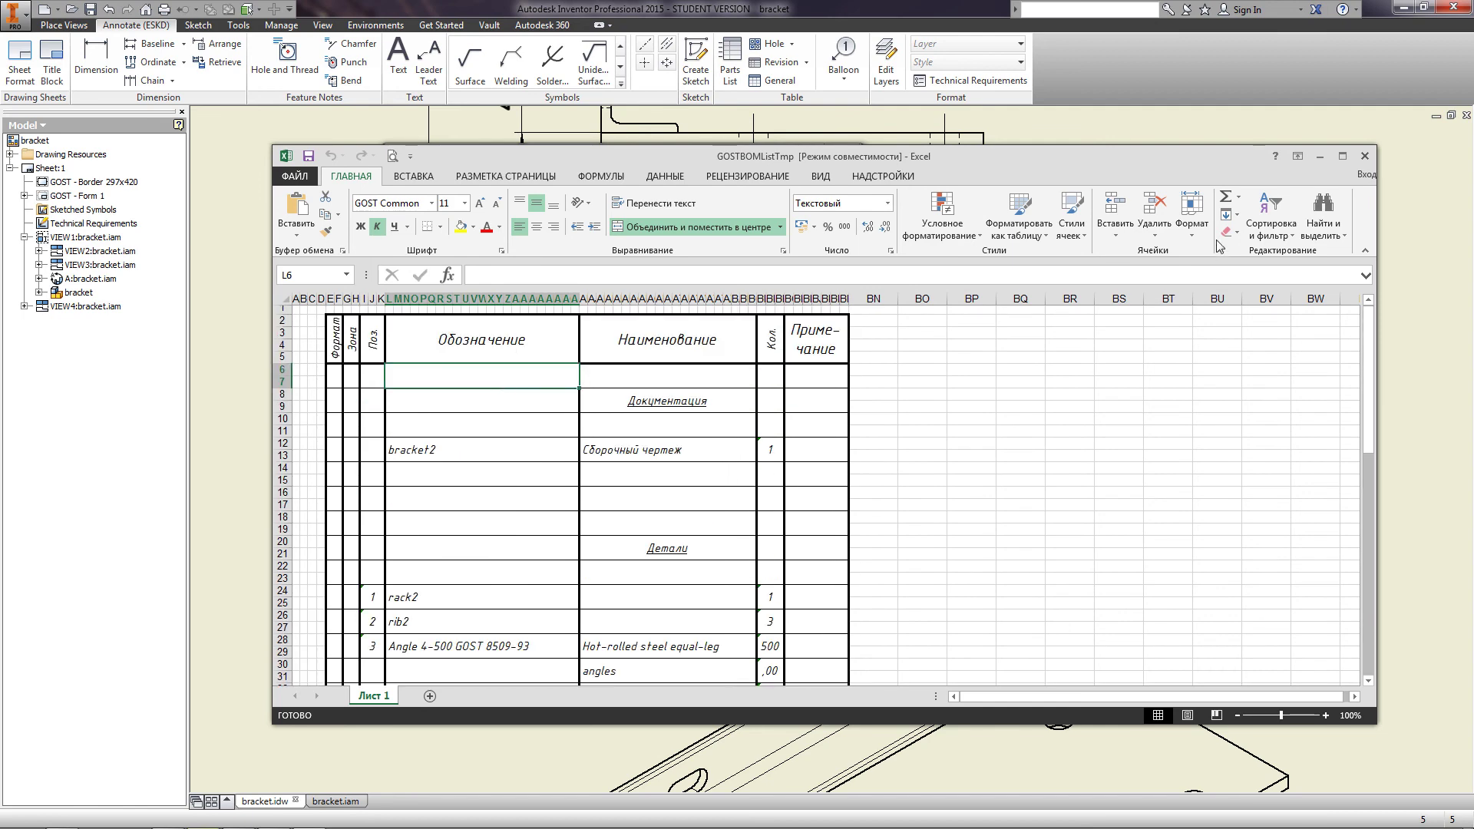
left_click(1311, 157)
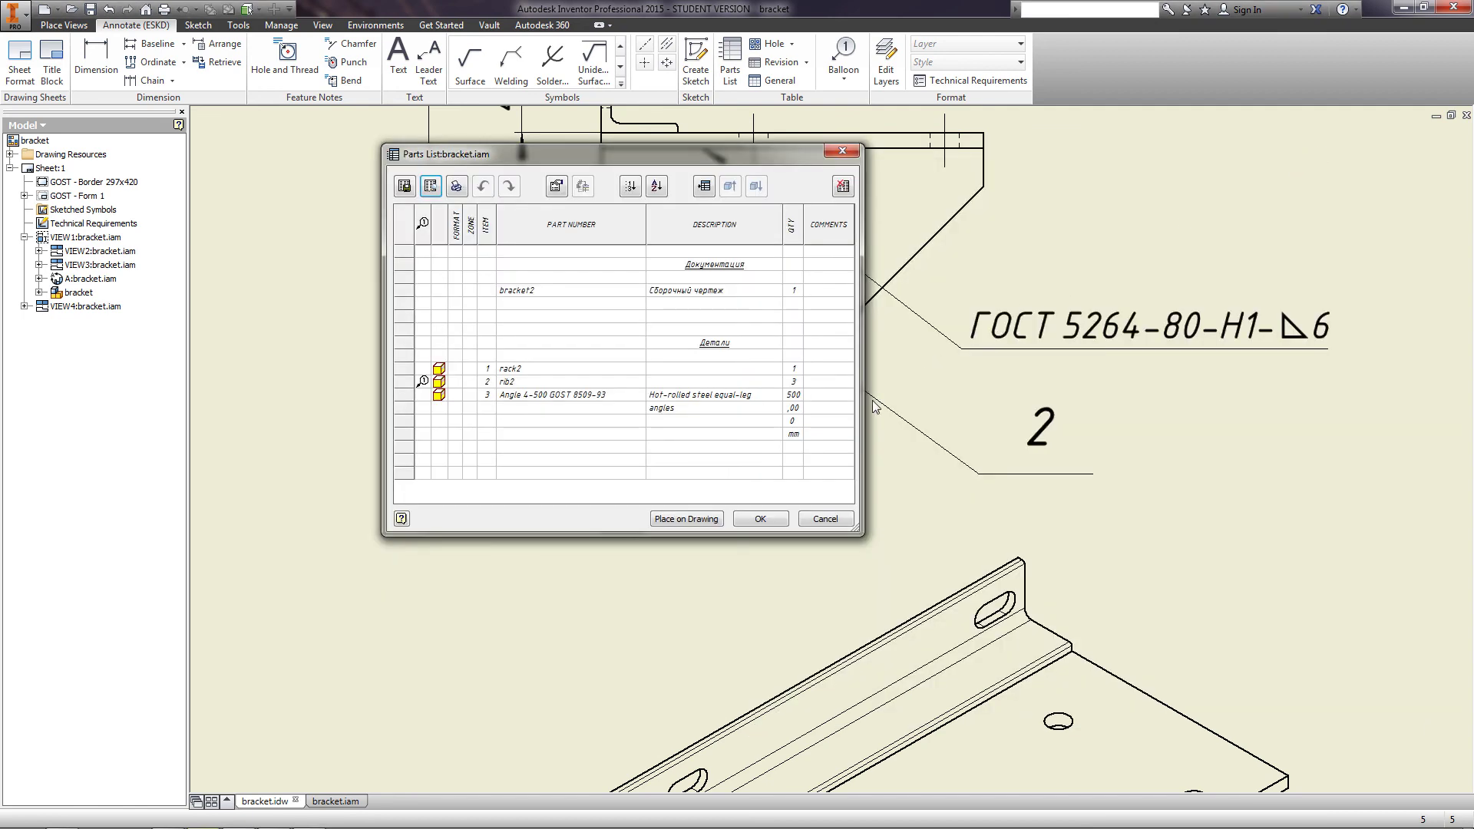
Drop the GOST parts list (rack2, rib2, angle) just off the sheet's top-right corner
left_click(685, 519)
scroll(677, 418, "down", 10)
scroll(736, 421, "up", 9)
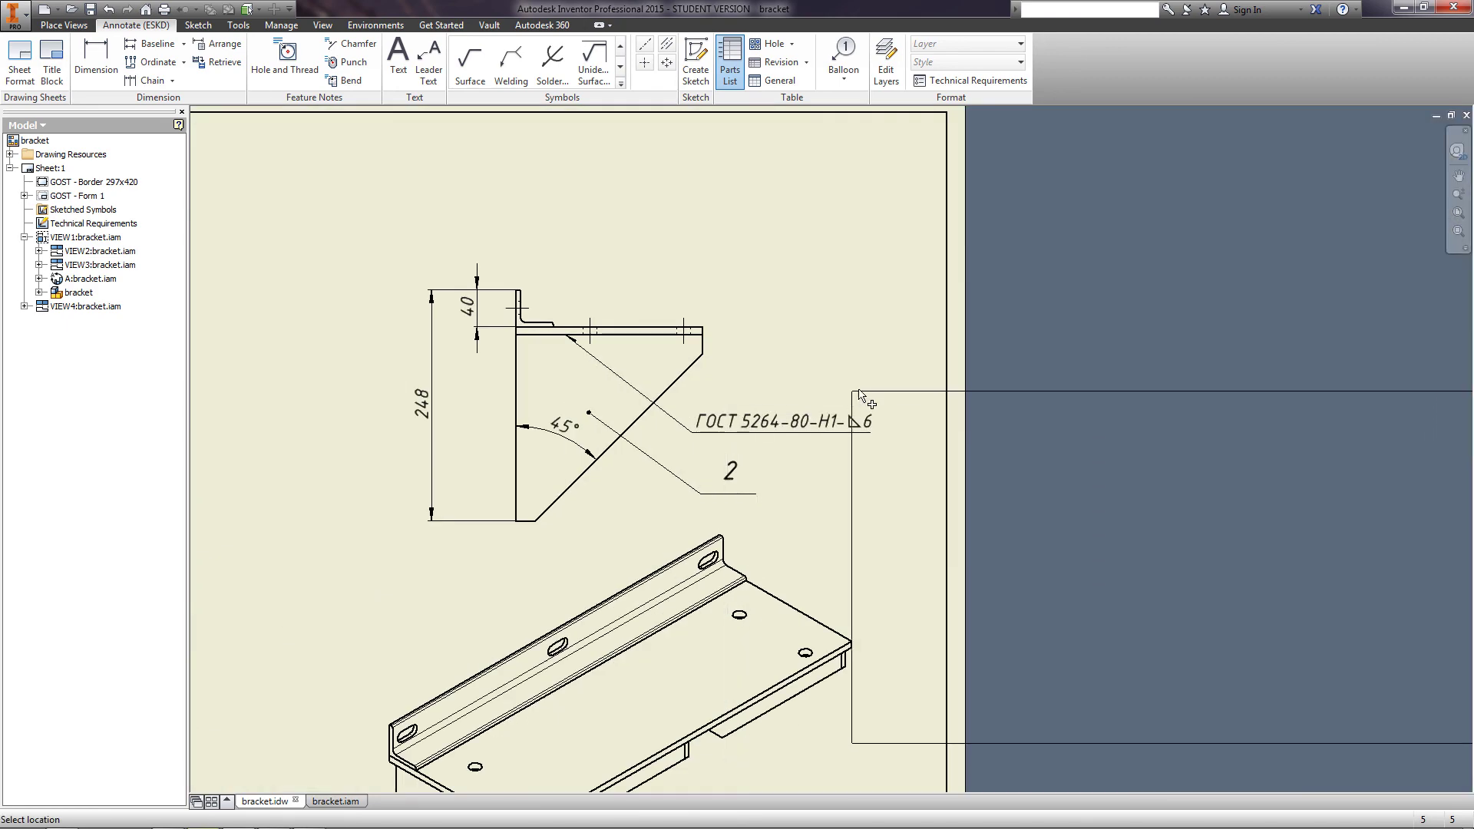
scroll(856, 392, "down", 5)
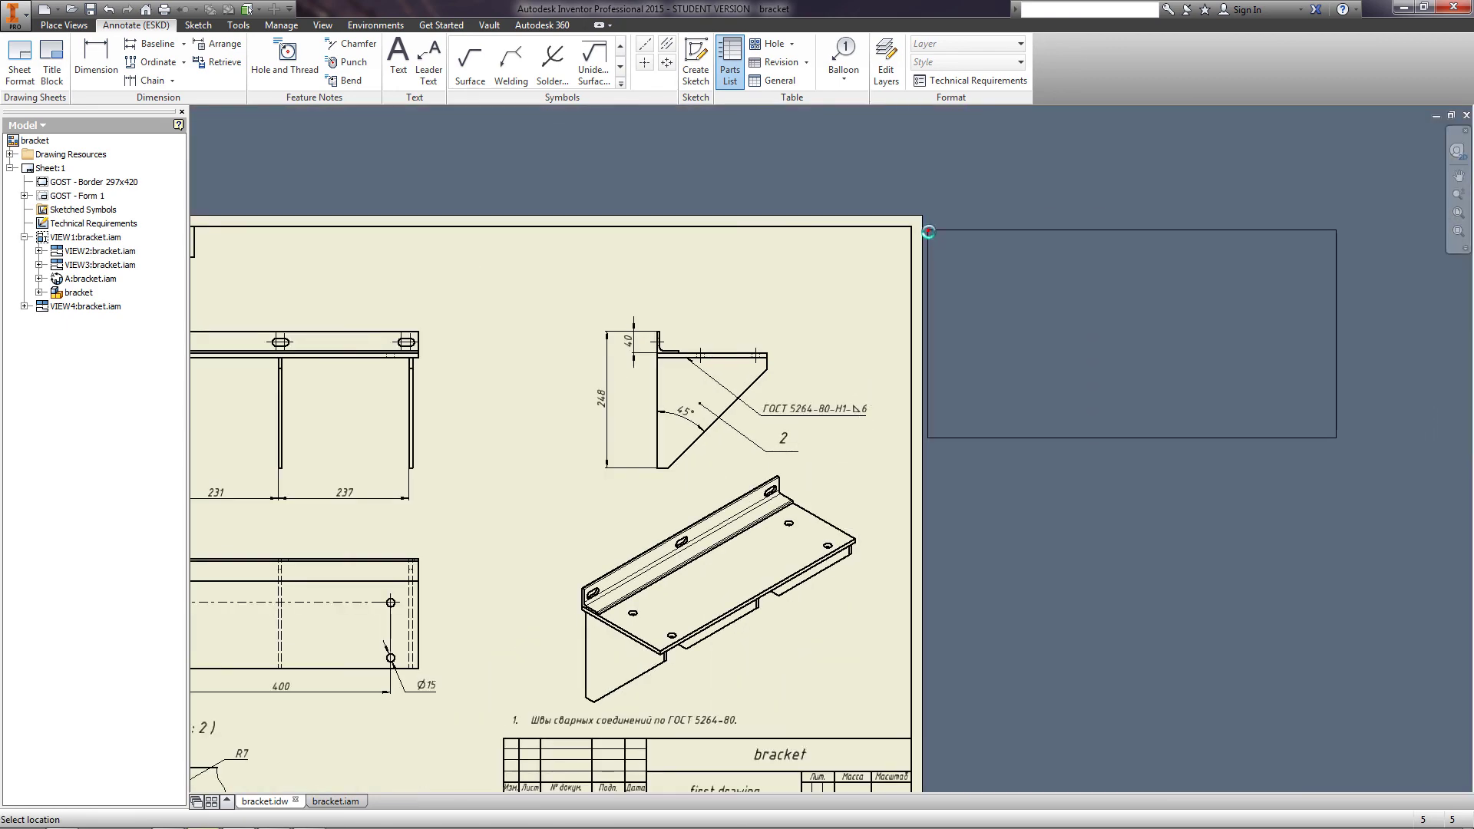
left_click(930, 233)
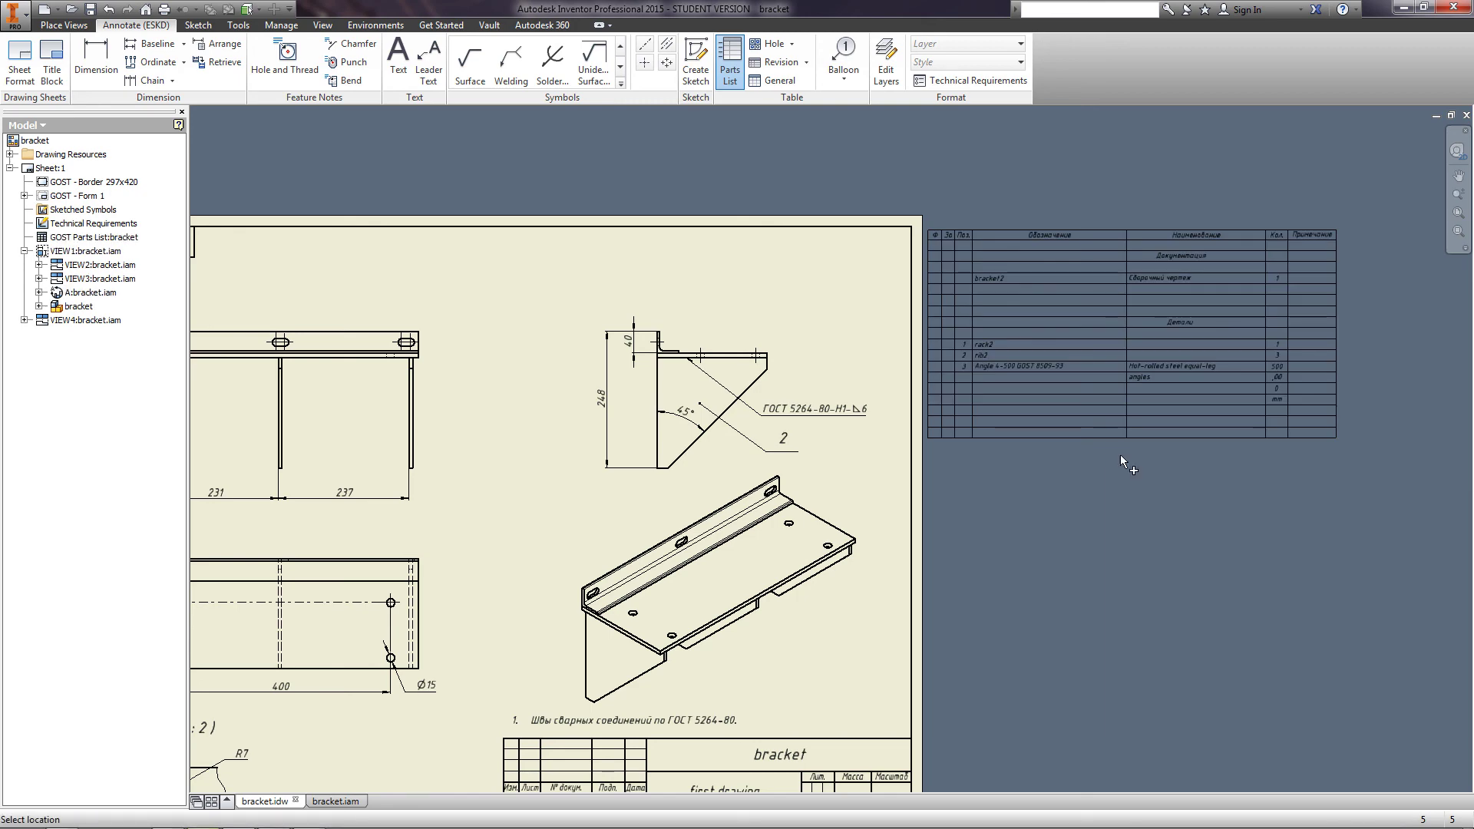
scroll(1120, 454, "down", 3)
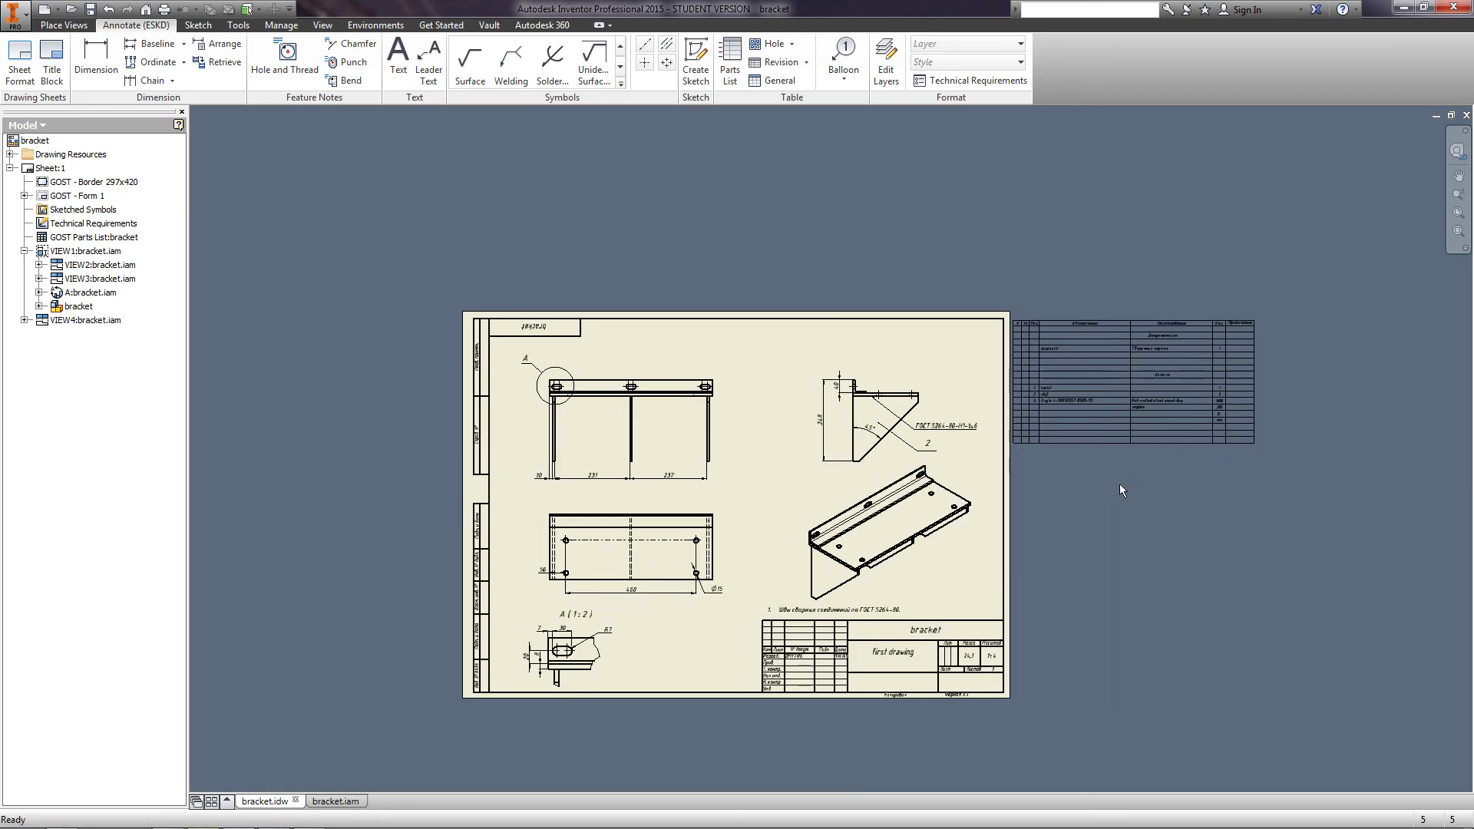
scroll(1119, 482, "up", 1)
scroll(1119, 482, "up", 2)
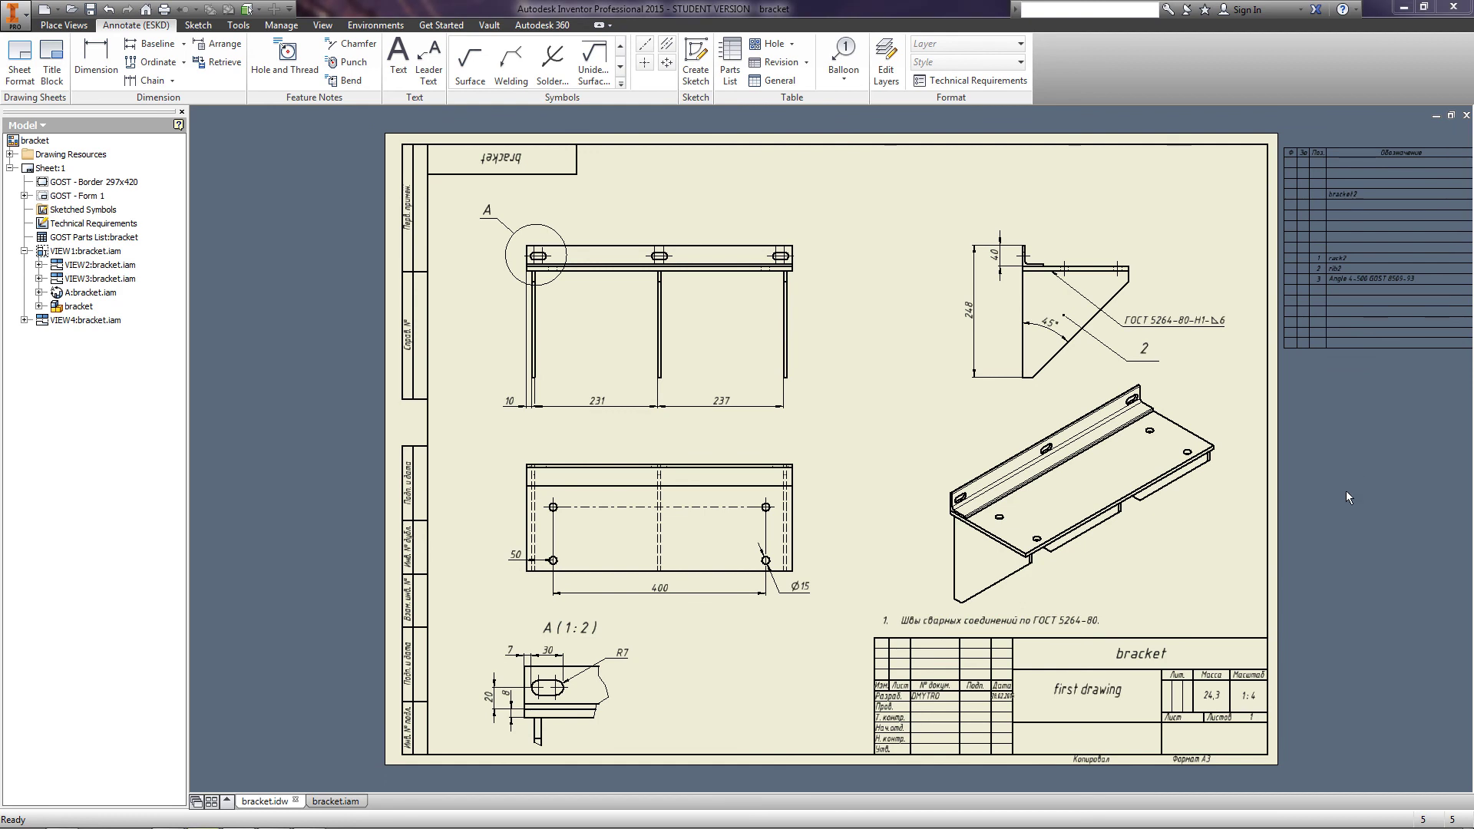
Save bracket.idw together with bracket.iam, accepting Yes to All
left_click(89, 10)
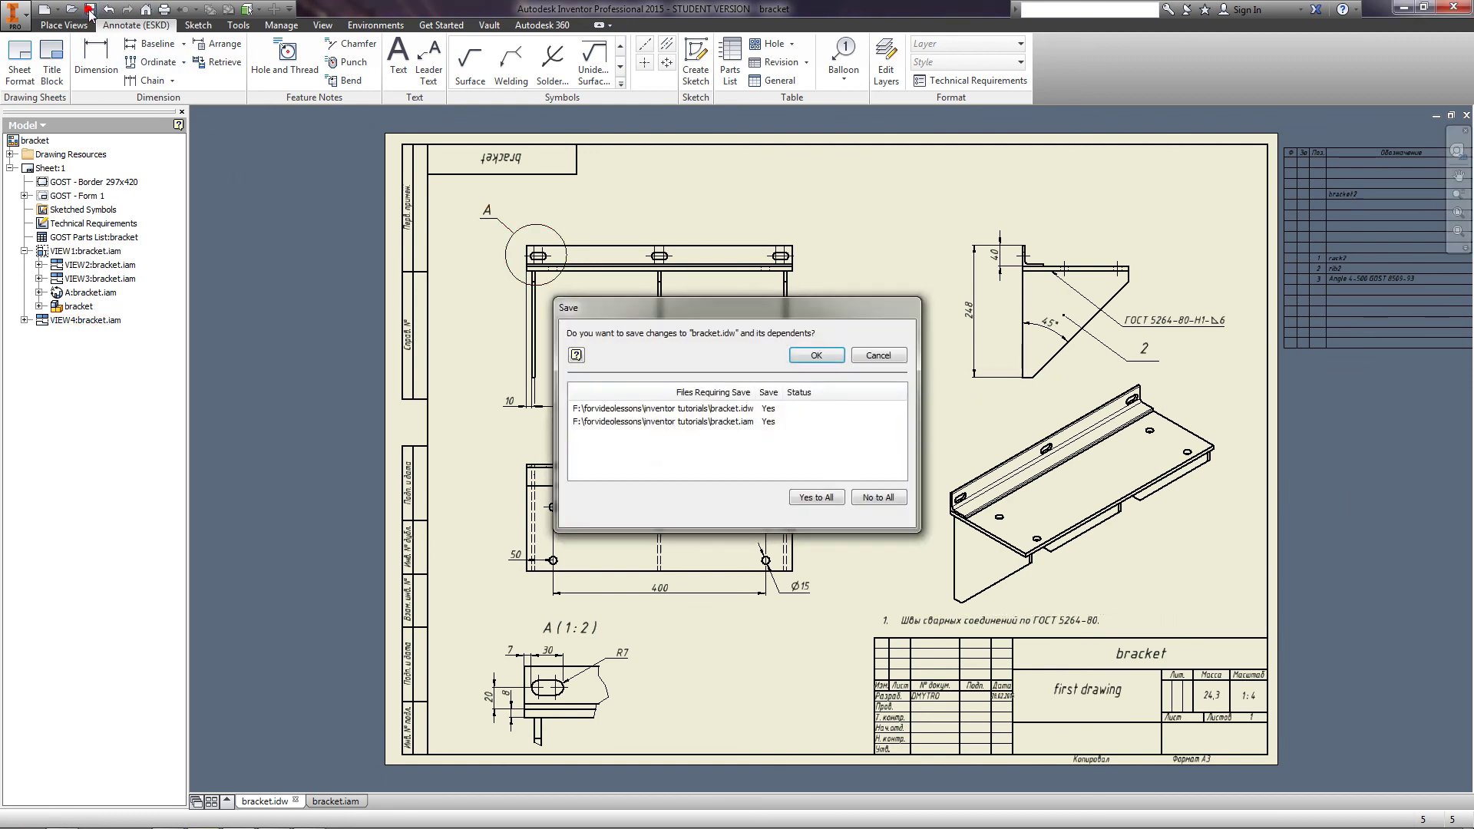
left_click(799, 355)
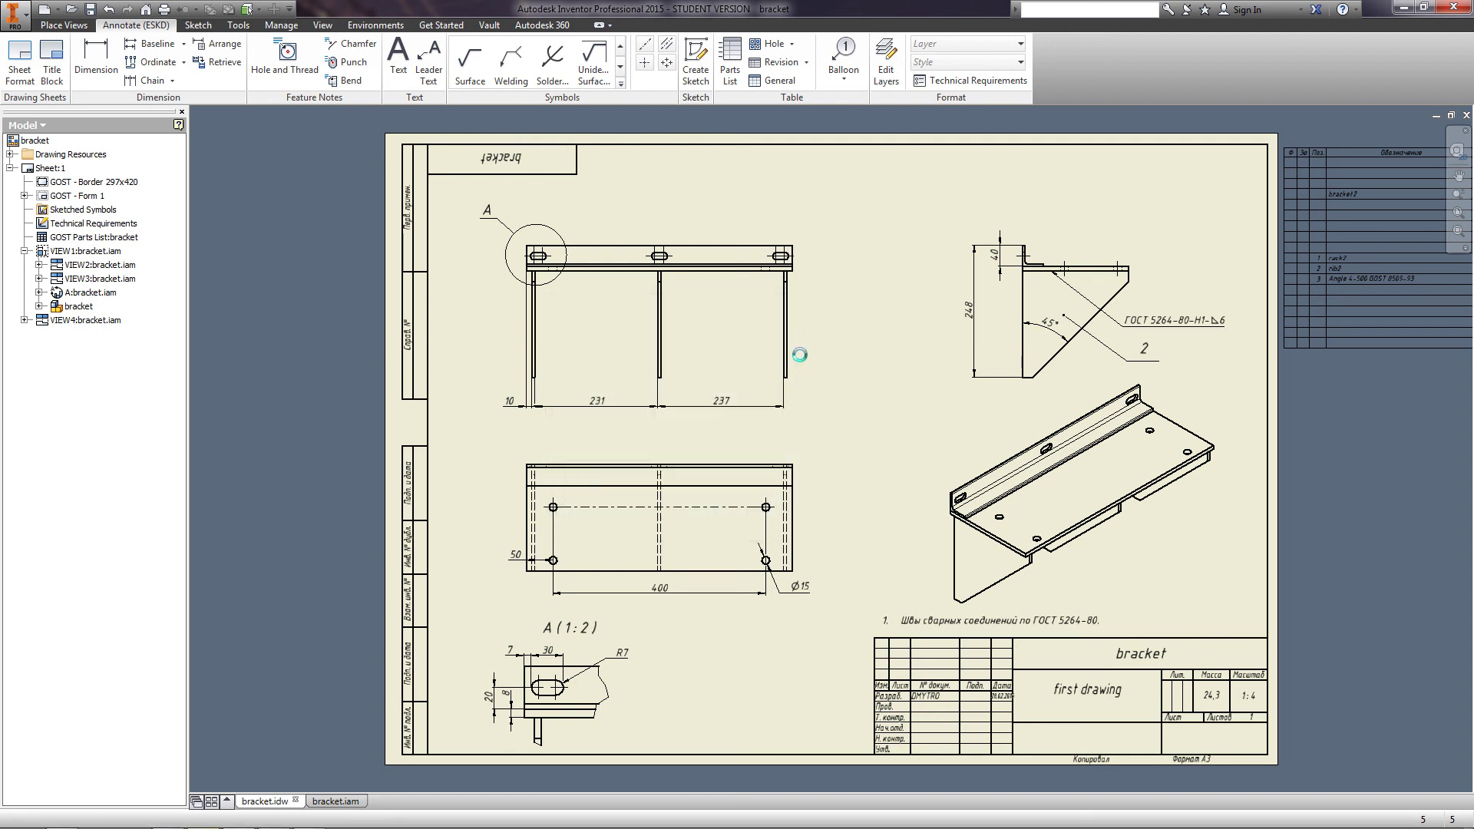